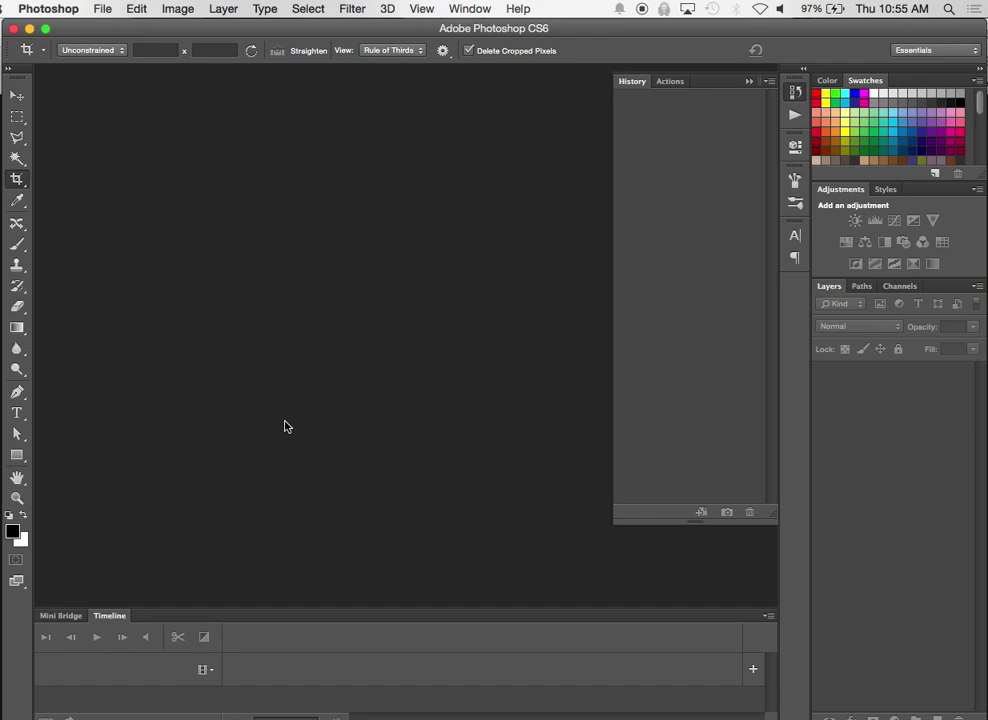
# - Open the file 80s boogy.gif from the Animated GIFs folder inside DS106
pyautogui.click(104, 10)
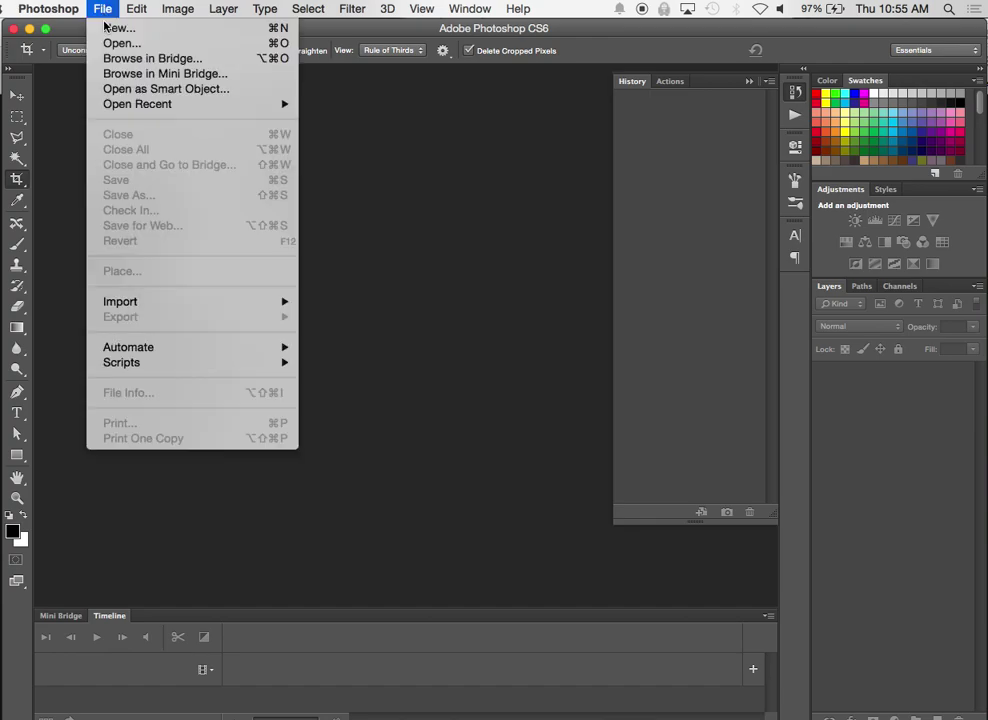
pyautogui.click(121, 43)
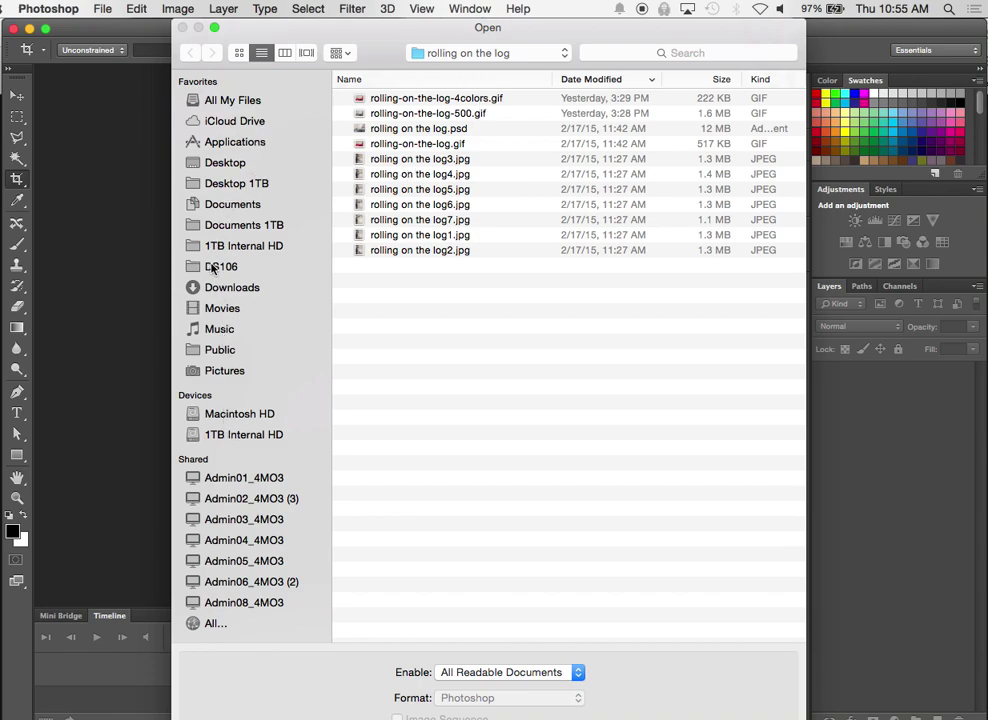
pyautogui.click(212, 267)
pyautogui.click(402, 97)
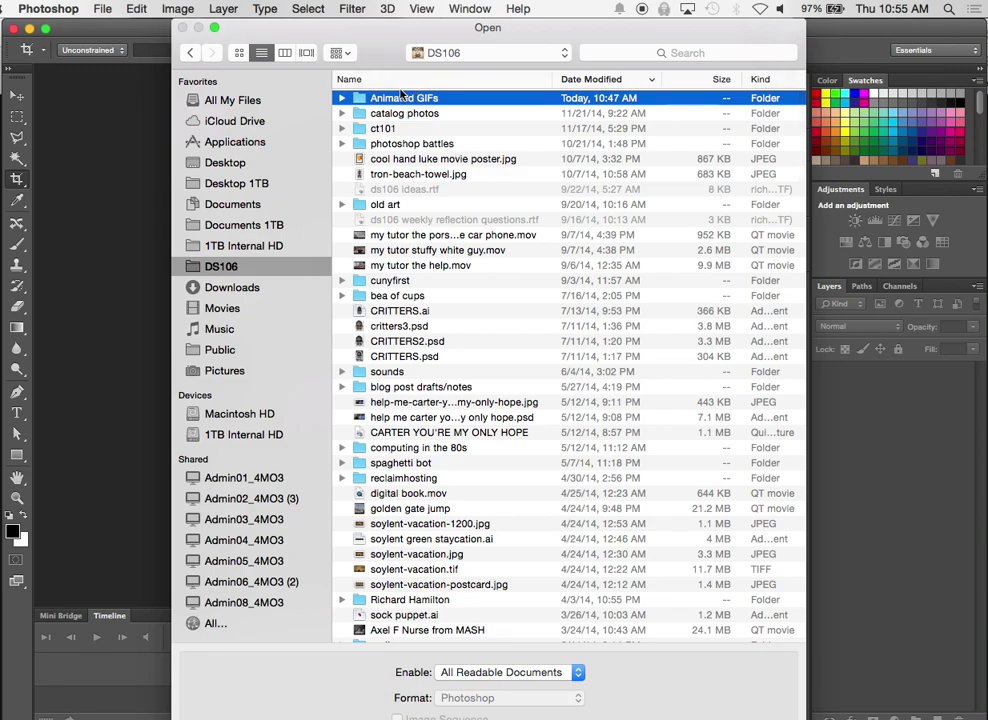
pyautogui.doubleClick(385, 97)
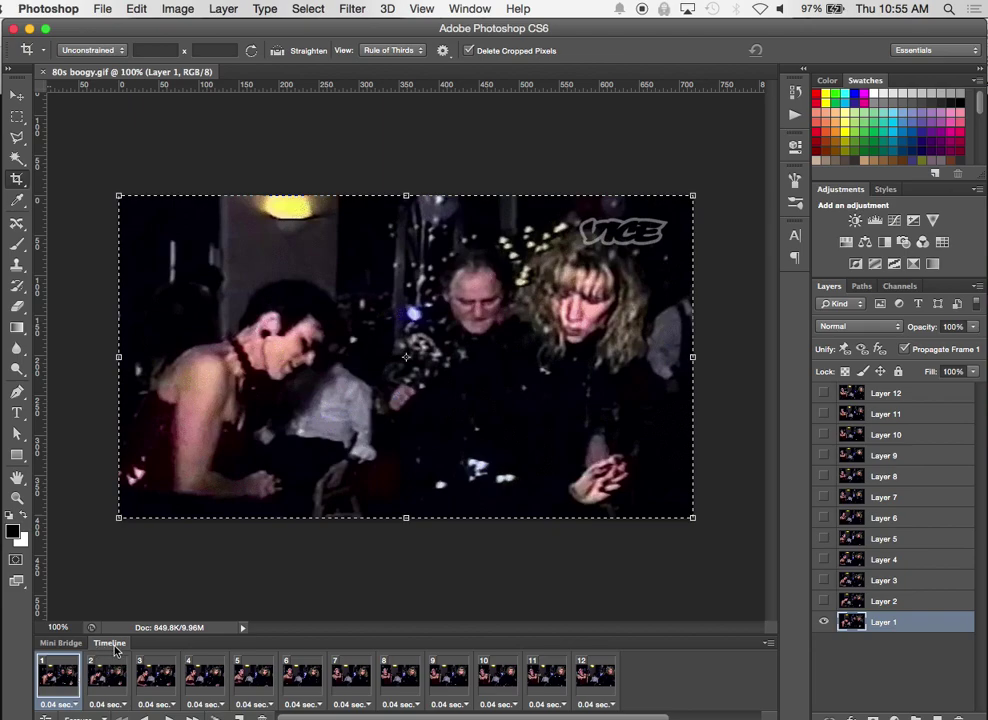
# - Check that the Timeline is enabled, examine frames 2 to 5 against their matching layers, and play the animation briefly
pyautogui.click(464, 9)
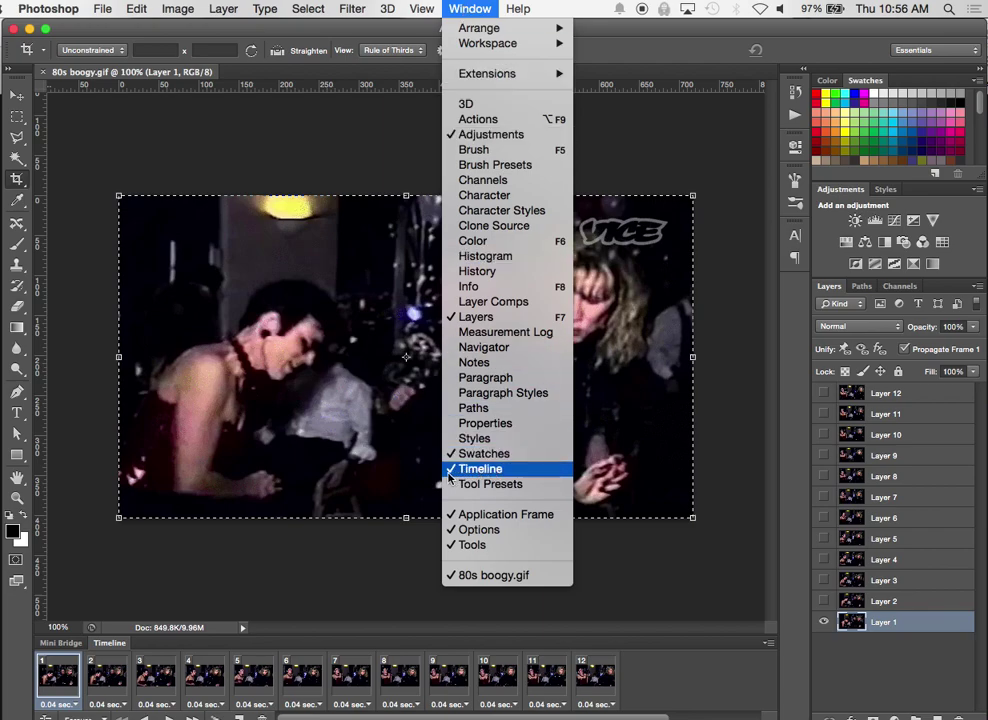
pyautogui.click(347, 570)
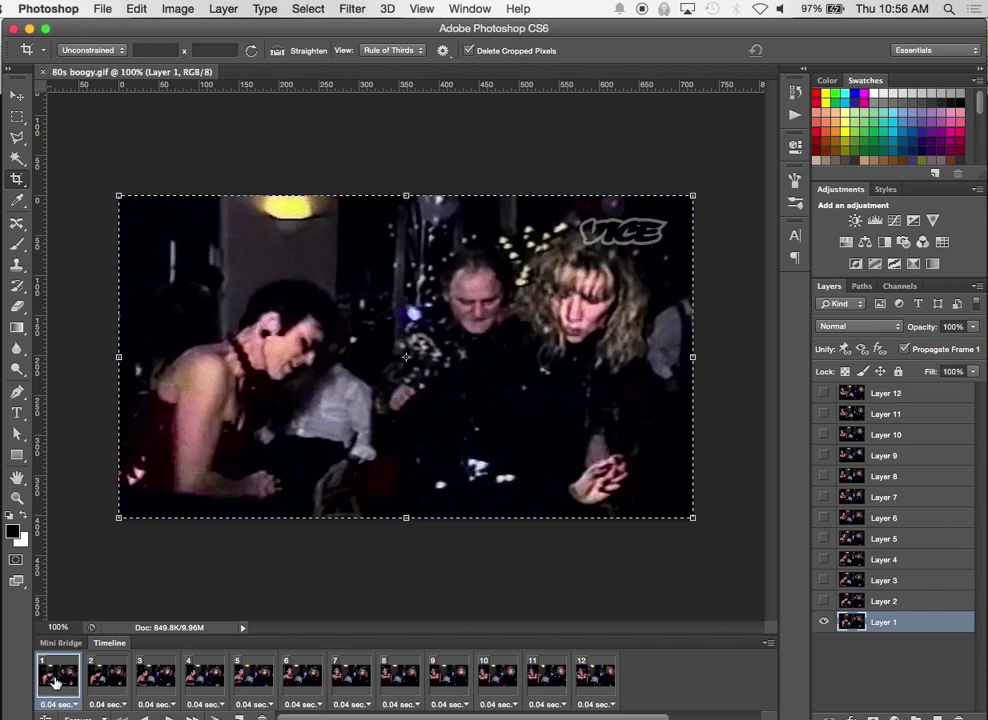
pyautogui.click(107, 680)
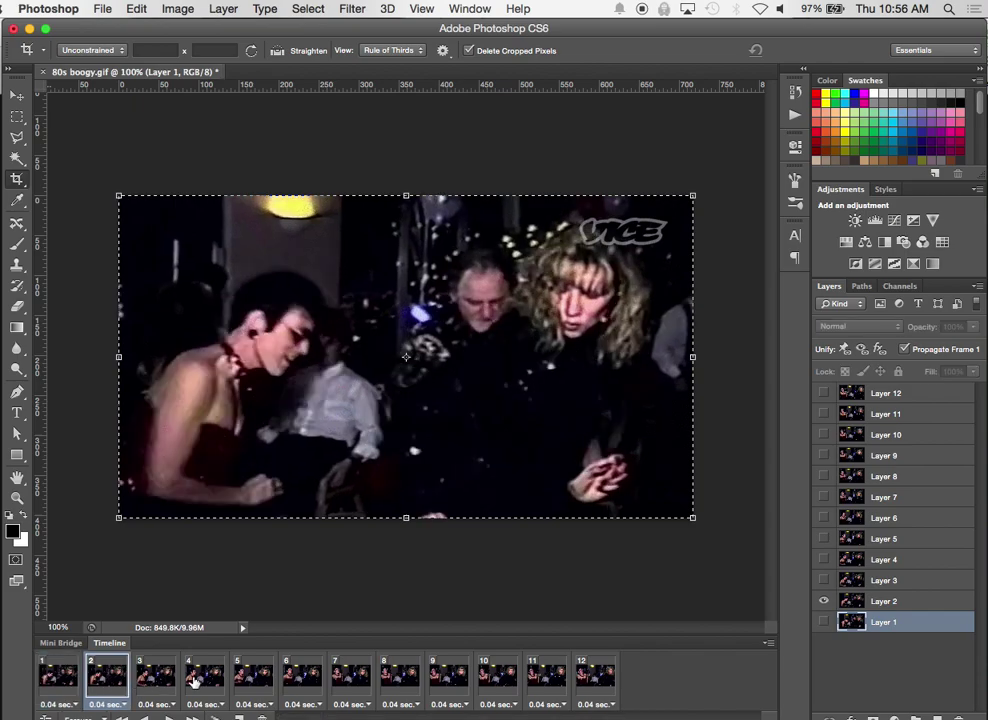
pyautogui.click(156, 680)
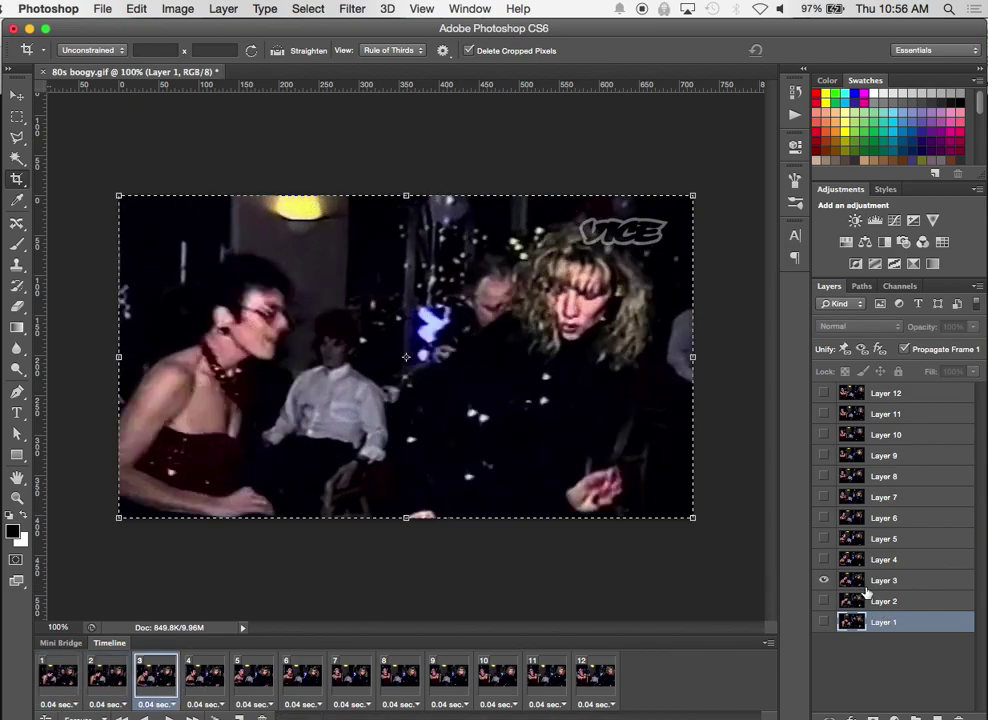
pyautogui.click(209, 677)
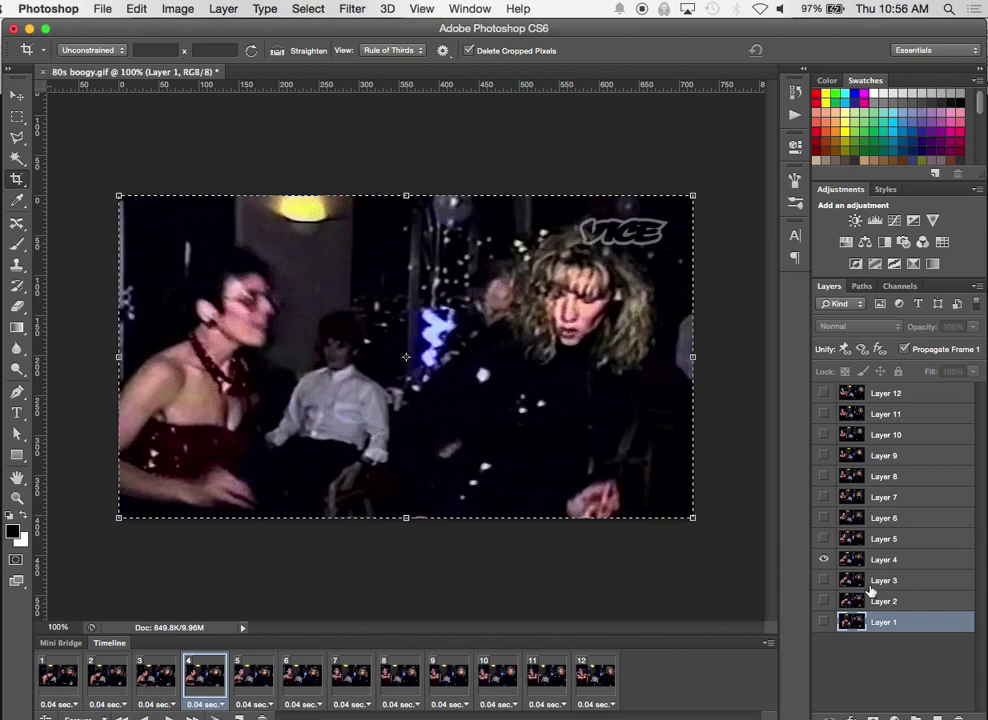
pyautogui.click(254, 677)
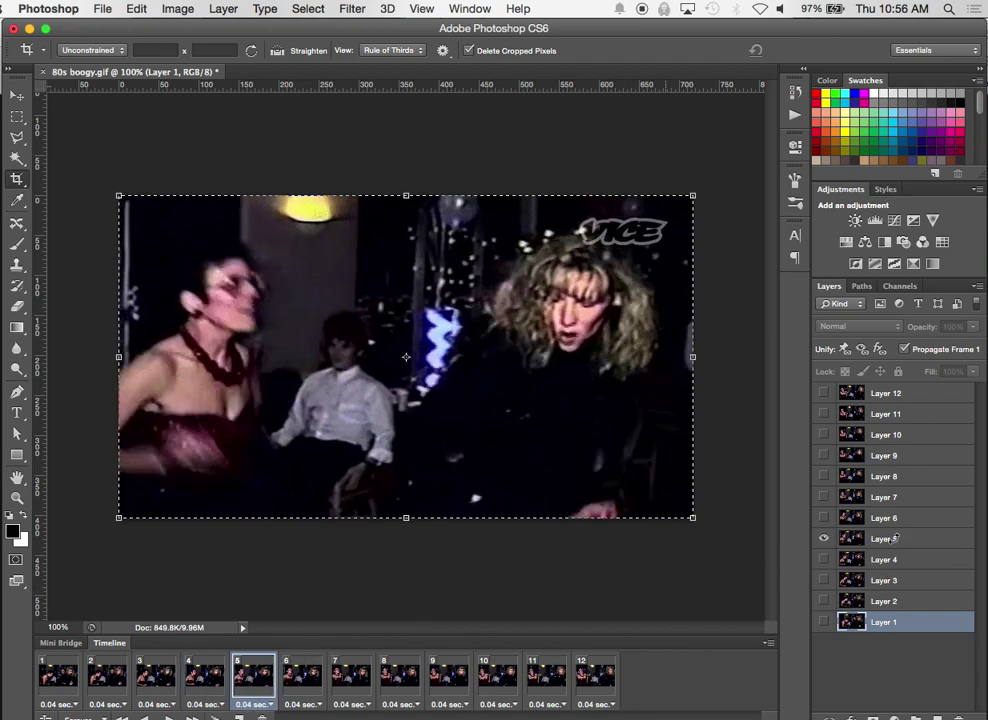
pyautogui.press('space')
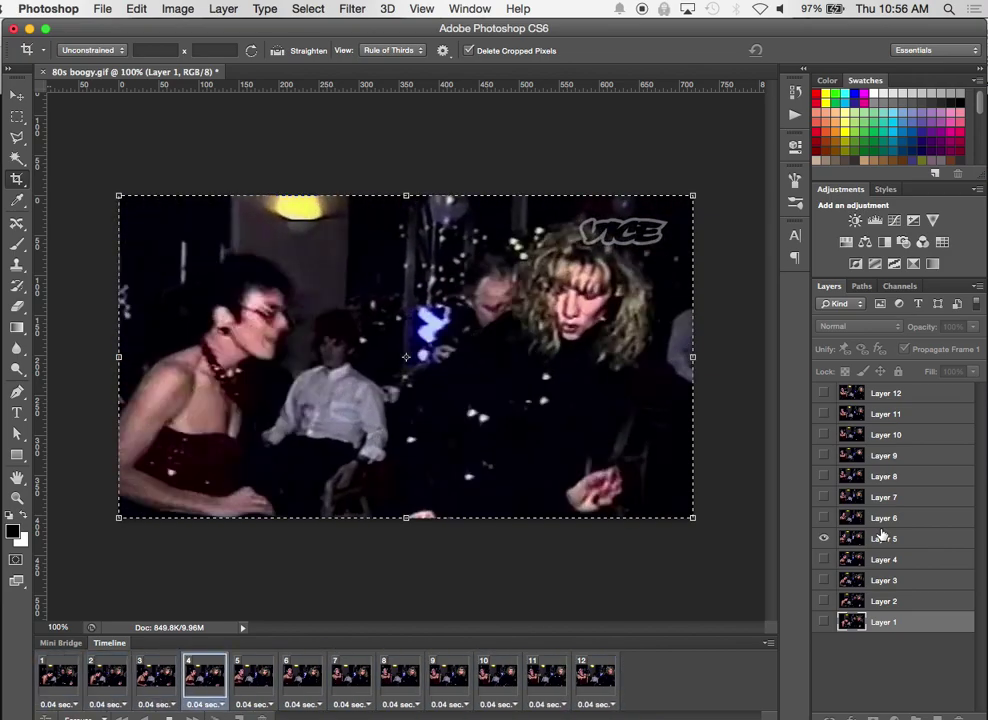
pyautogui.press('space')
# - Switch to Chrome and open 80s boogy.gif from the DS106 Animated GIFs folder to view its playback speed
pyautogui.press('super+Tab')
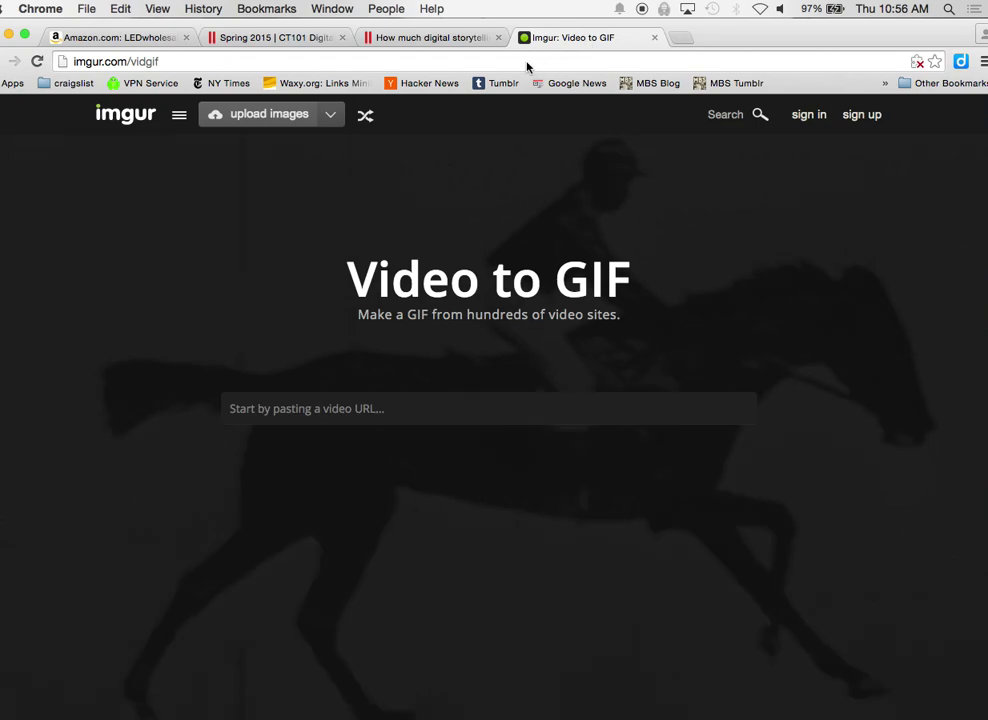
pyautogui.press('super+o')
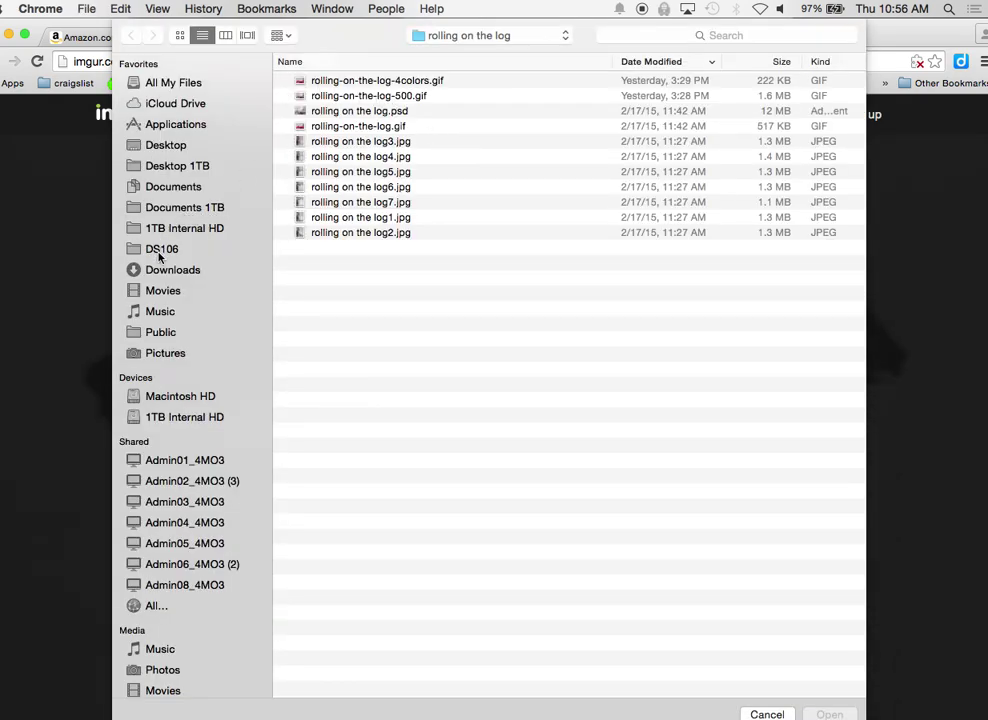
pyautogui.click(158, 252)
pyautogui.click(357, 83)
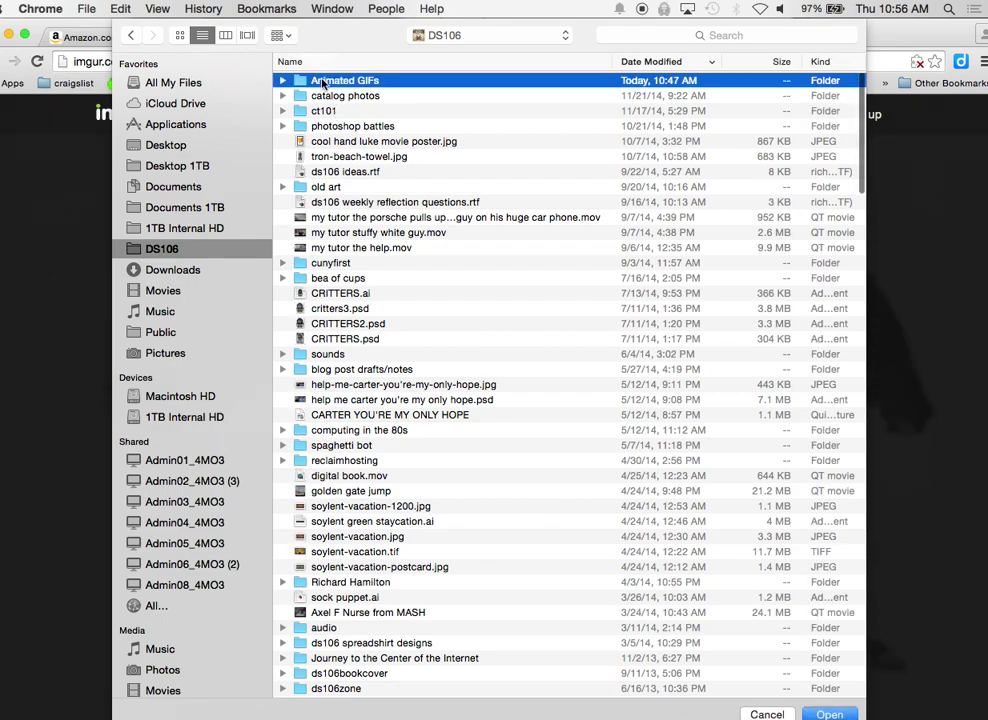
pyautogui.doubleClick(357, 83)
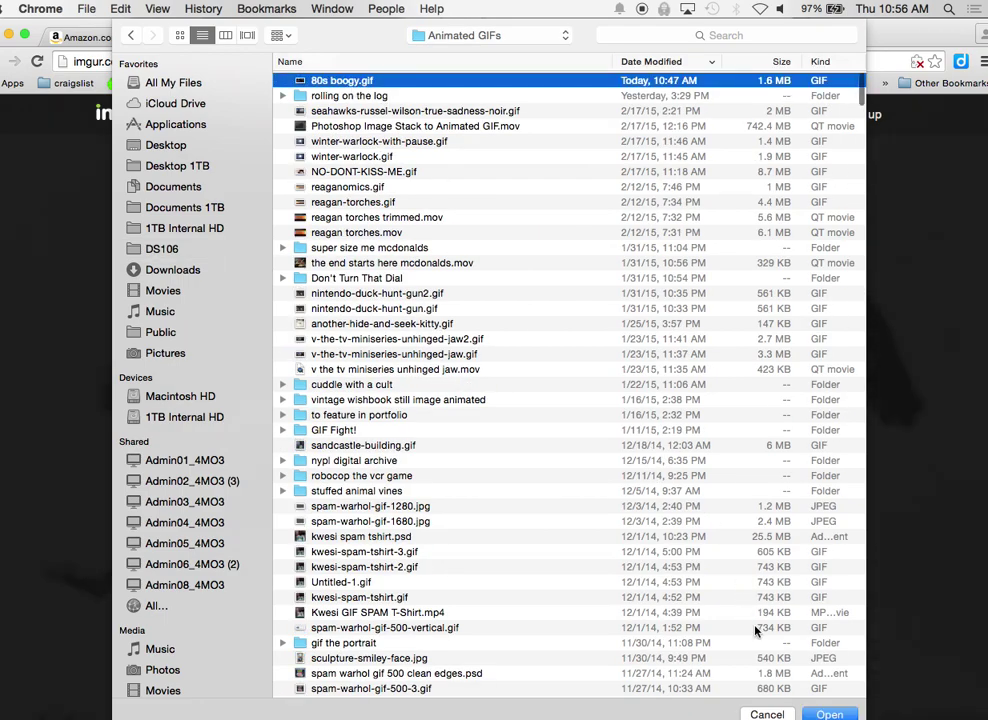
pyautogui.press('Return')
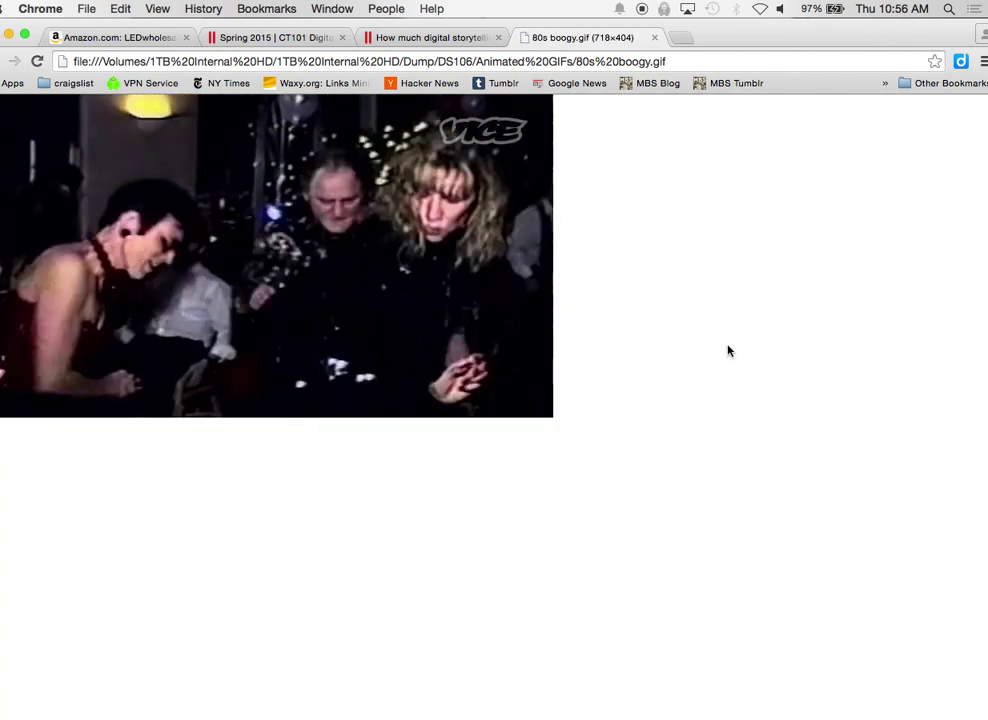
# - Switch back to Photoshop and play the animation to compare its speed with the browser playback
pyautogui.press('super+Tab')
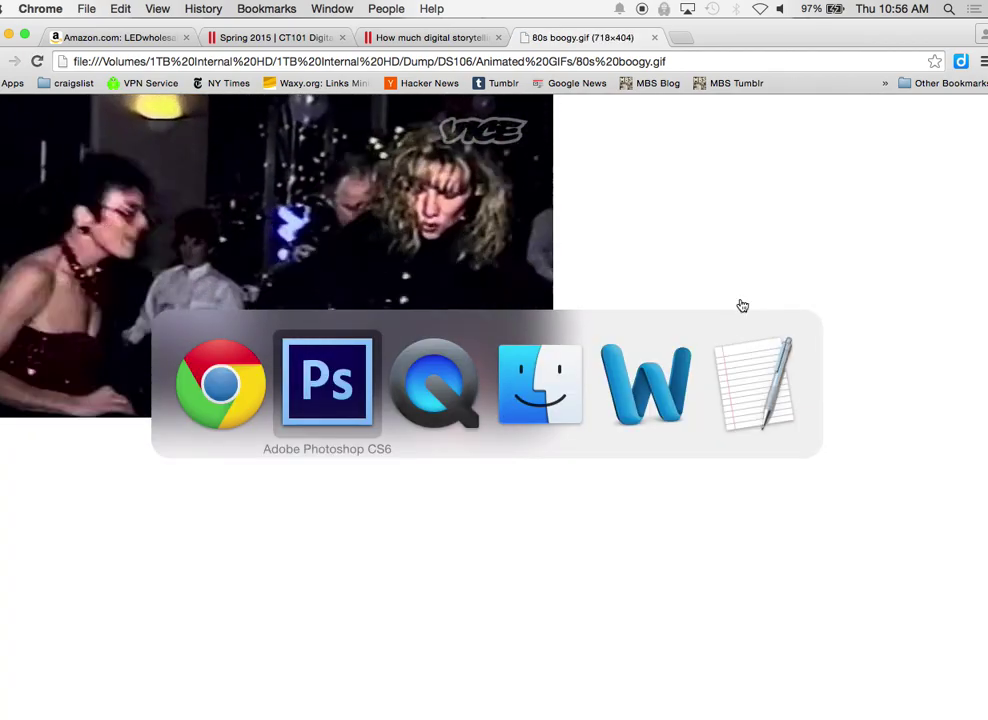
pyautogui.press('space')
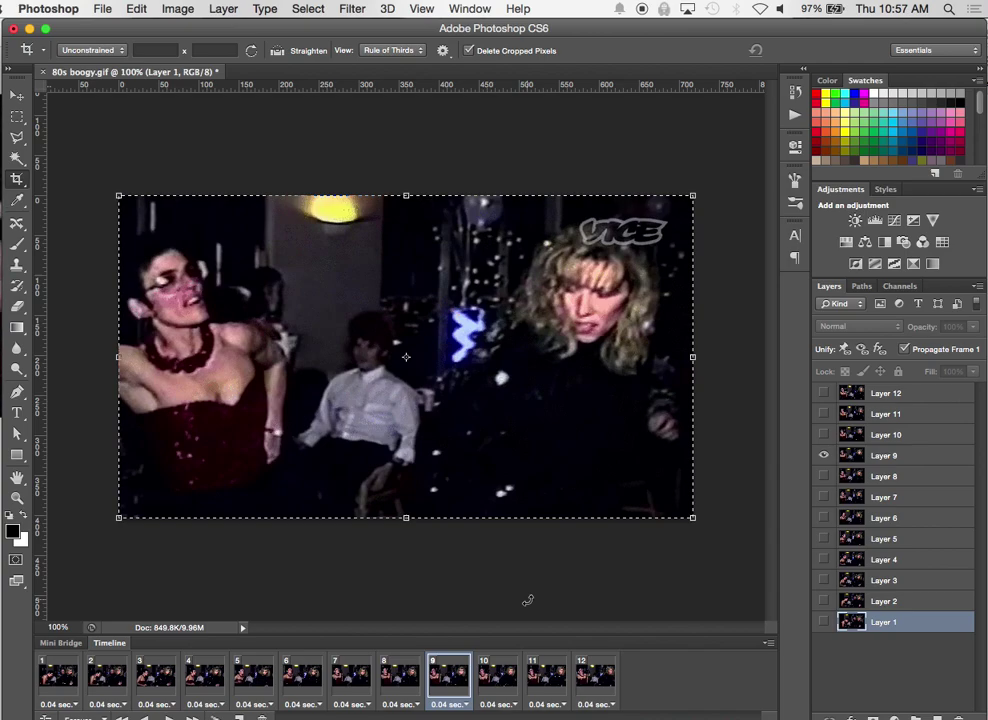
pyautogui.press('space')
# - Step through the timeline frames from frame 1 to frame 12 to examine the motion
pyautogui.click(56, 690)
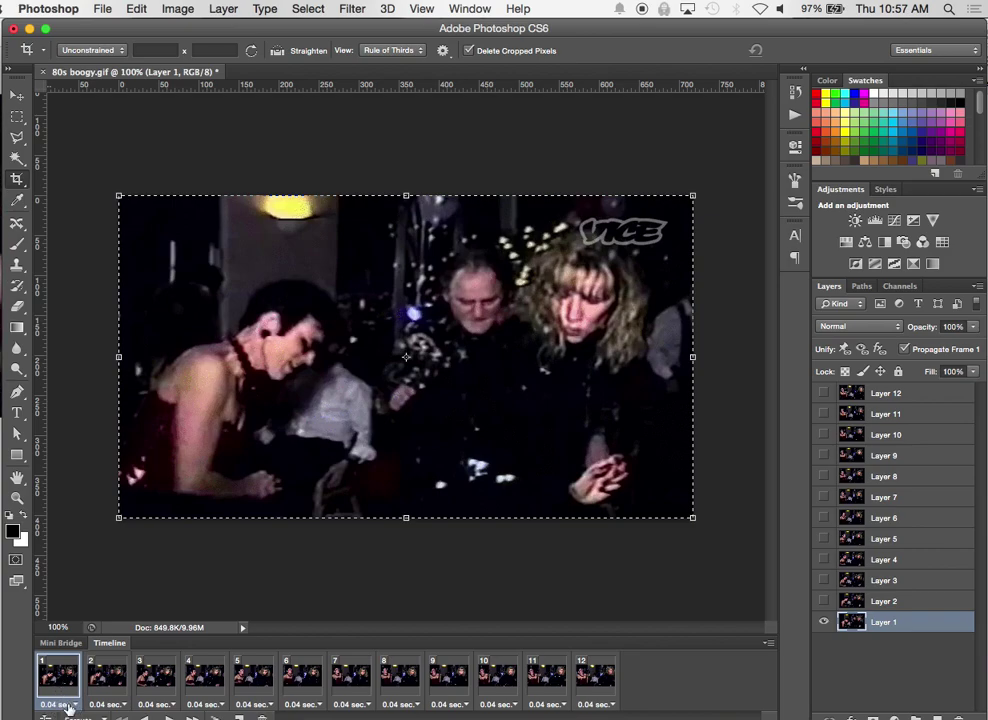
pyautogui.click(106, 688)
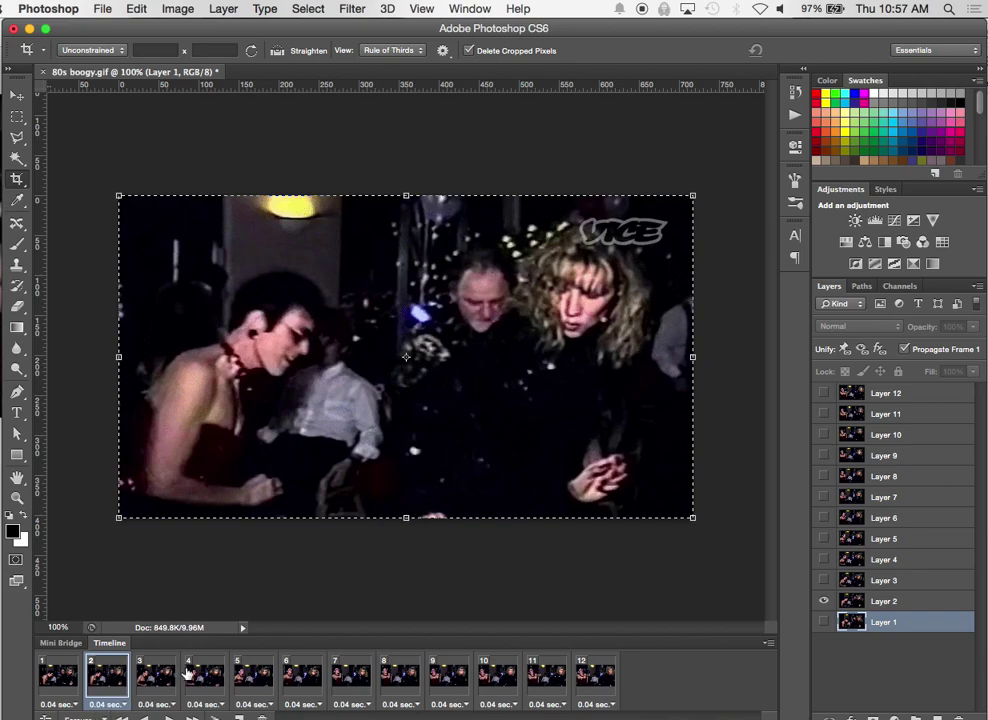
pyautogui.click(153, 680)
pyautogui.click(204, 680)
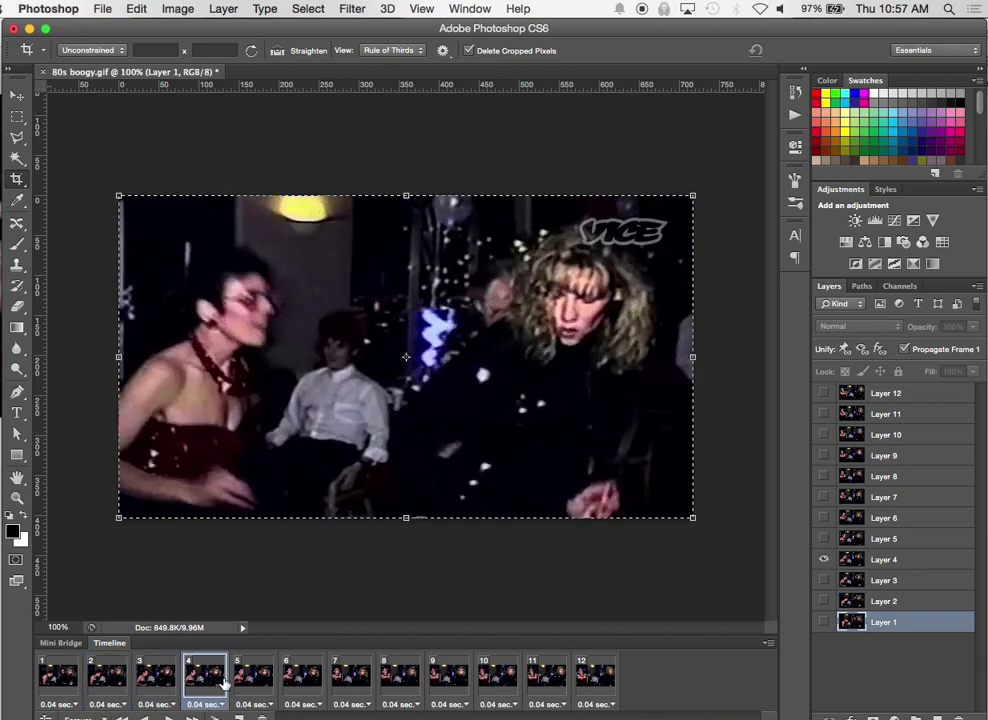
pyautogui.click(254, 680)
pyautogui.click(305, 681)
pyautogui.click(352, 681)
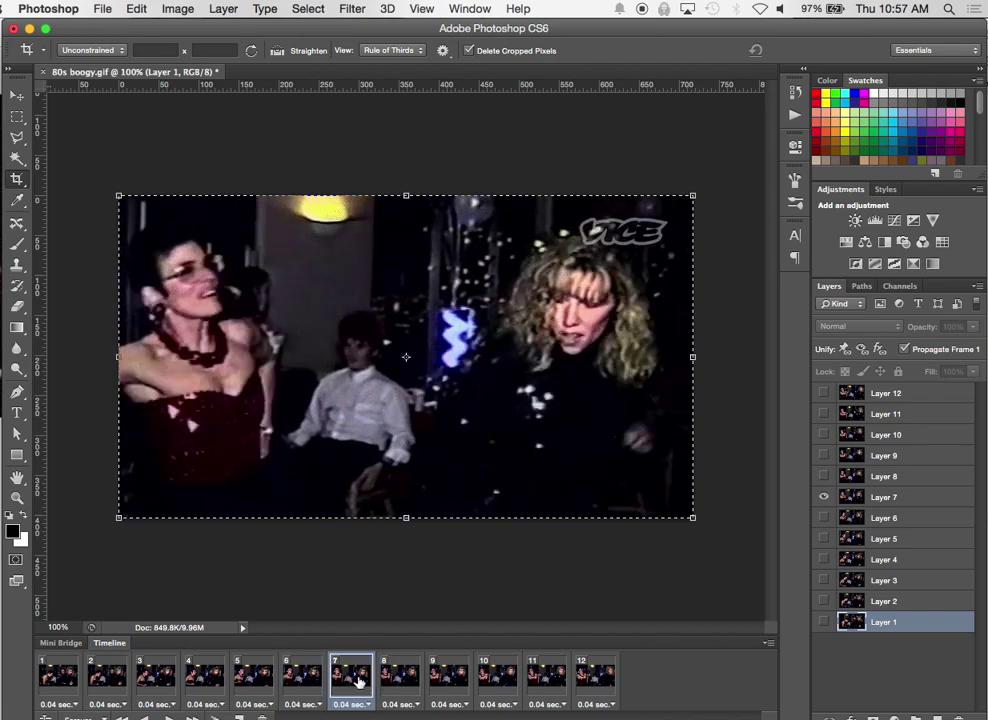
pyautogui.click(397, 681)
pyautogui.click(446, 681)
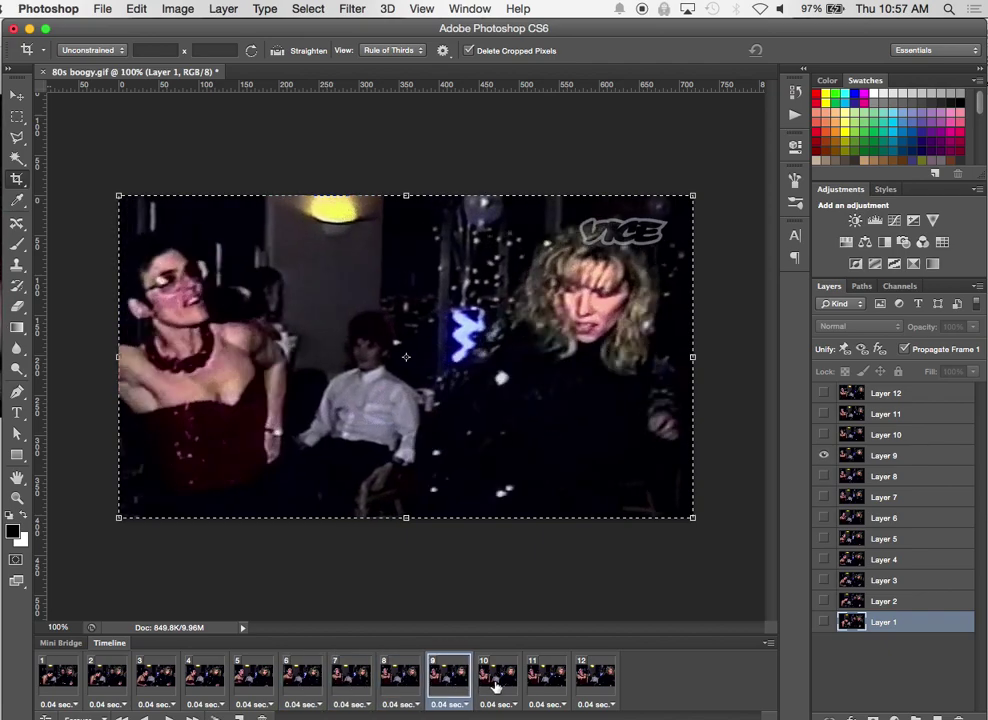
pyautogui.click(496, 684)
pyautogui.click(615, 684)
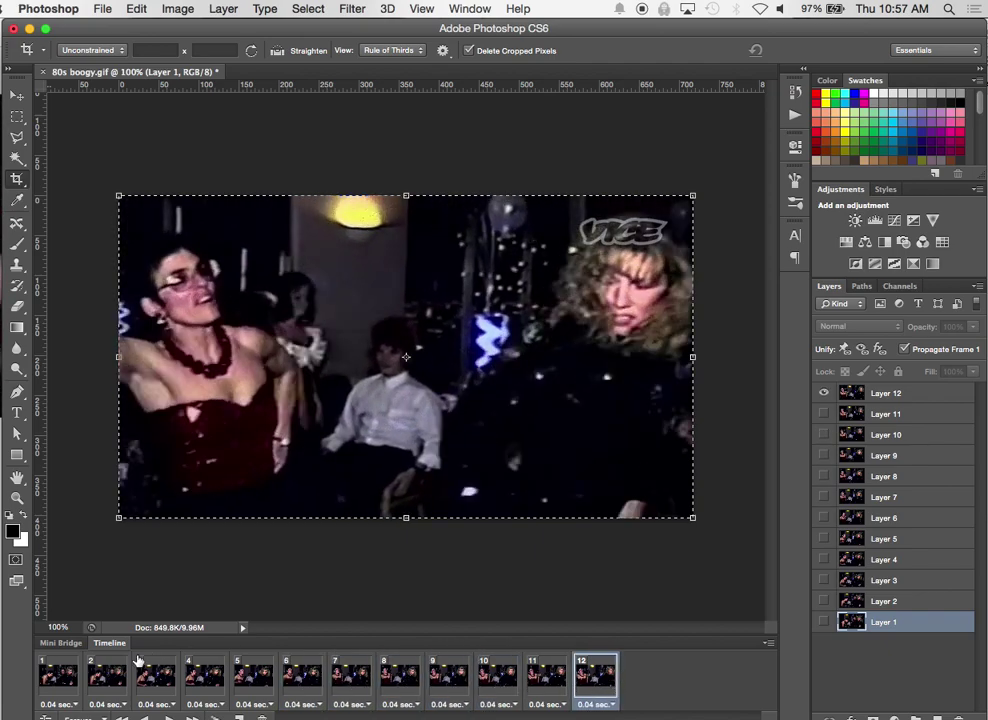
# - Set the delay of all frames from 1 to 12 to 0.1 seconds and preview the animation
pyautogui.click(58, 676)
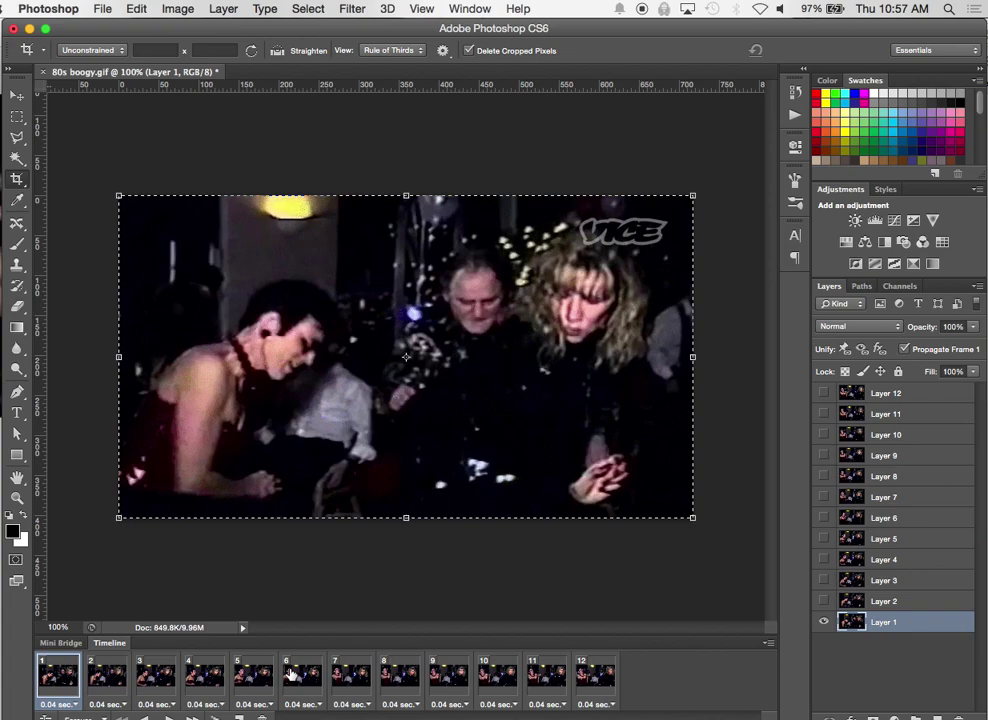
pyautogui.keyDown('shift'); pyautogui.click(596, 682); pyautogui.keyUp('shift')
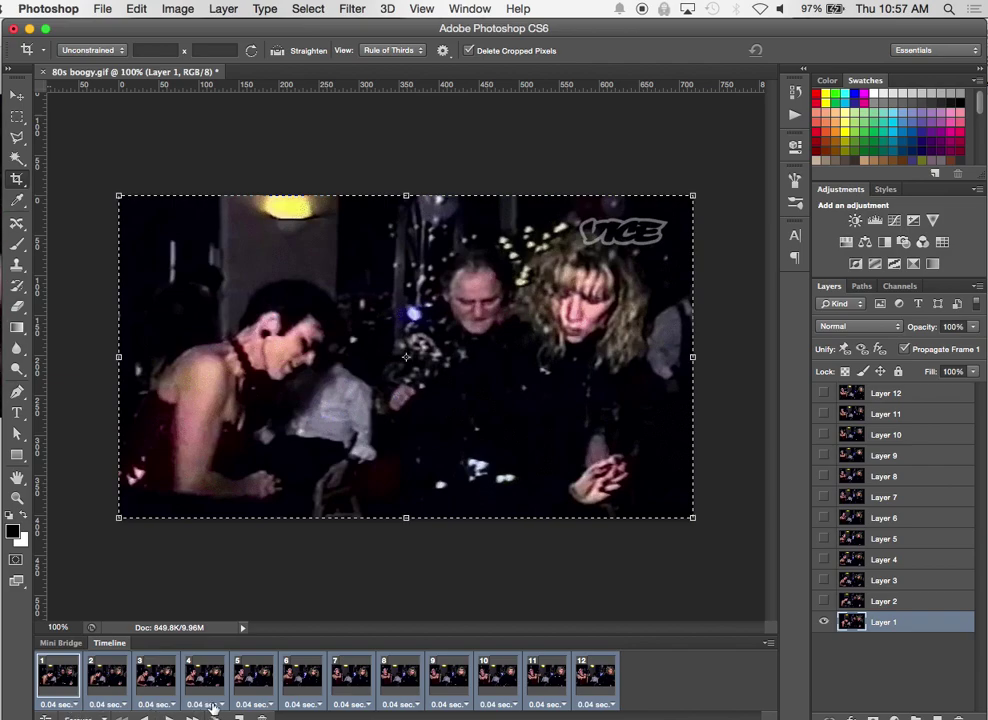
pyautogui.click(269, 708)
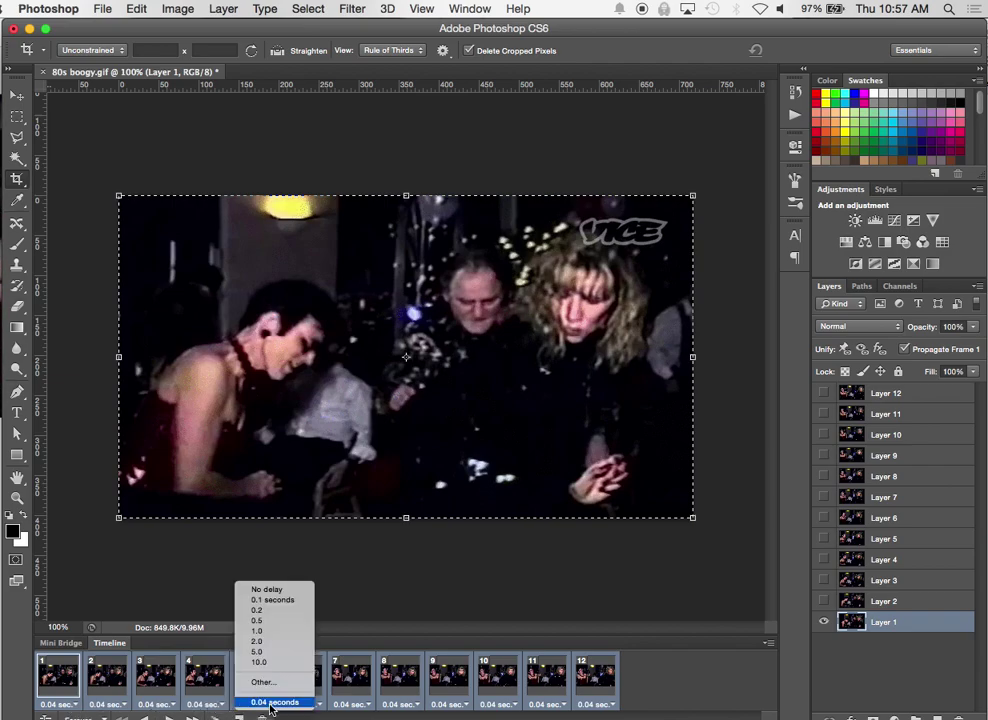
pyautogui.click(282, 600)
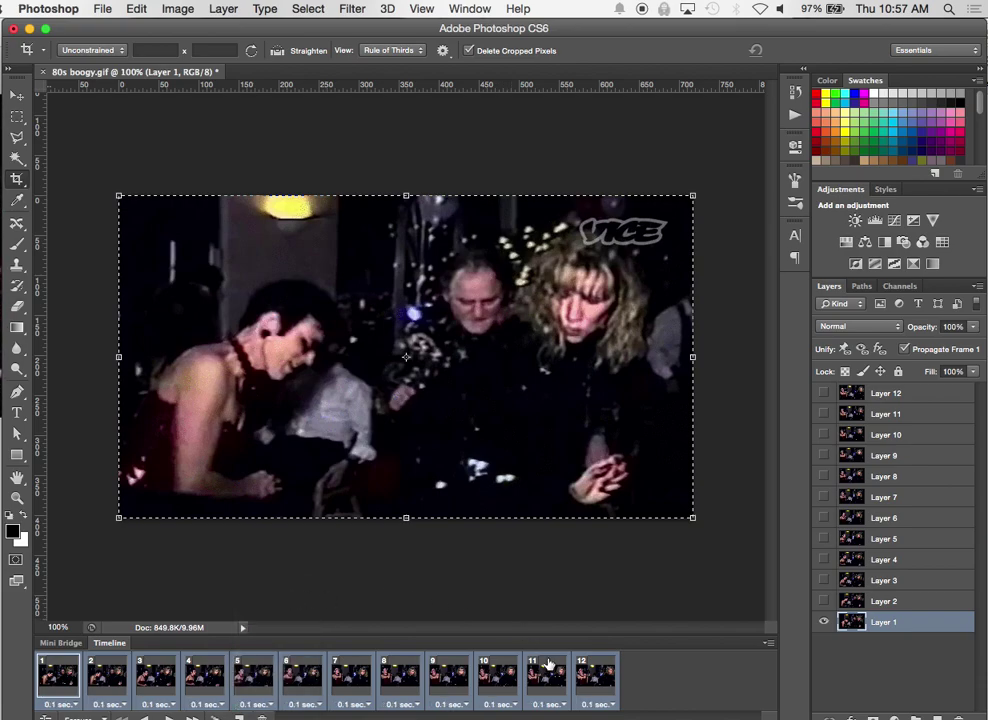
pyautogui.press('space')
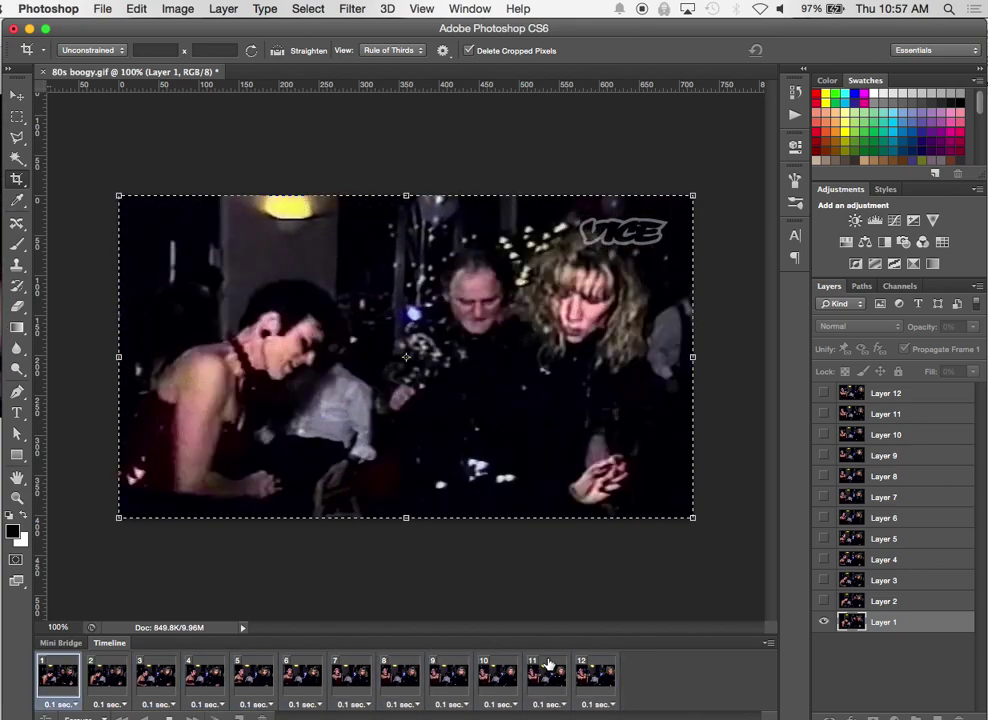
pyautogui.press('space')
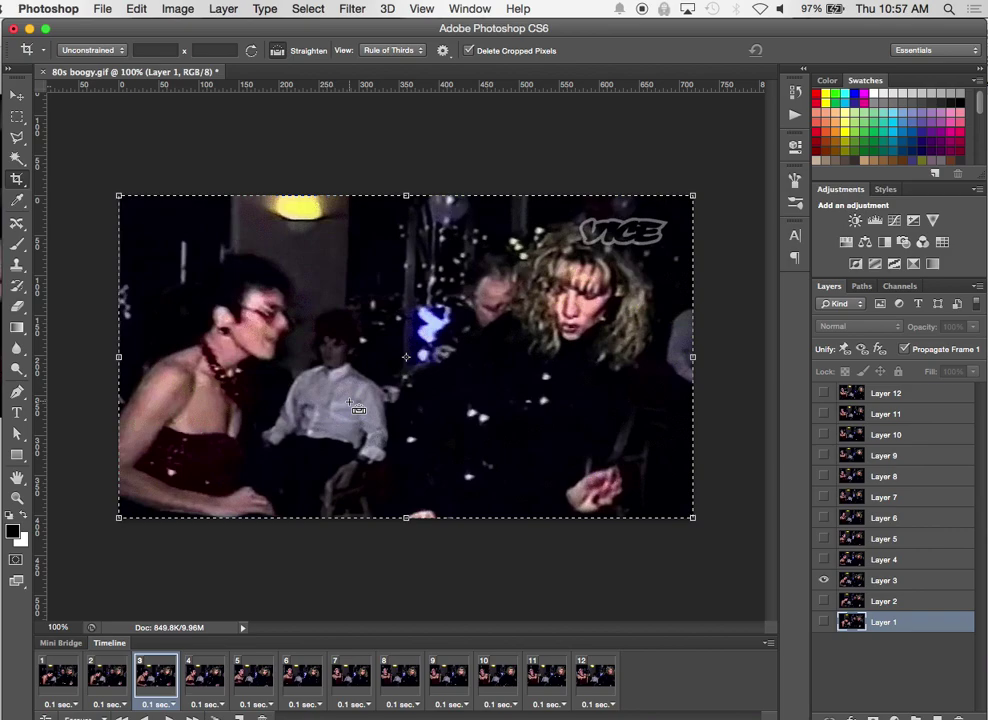
# - Set up a Save for Web GIF export with 256 colors and shrink the export window to fit the screen
pyautogui.click(103, 10)
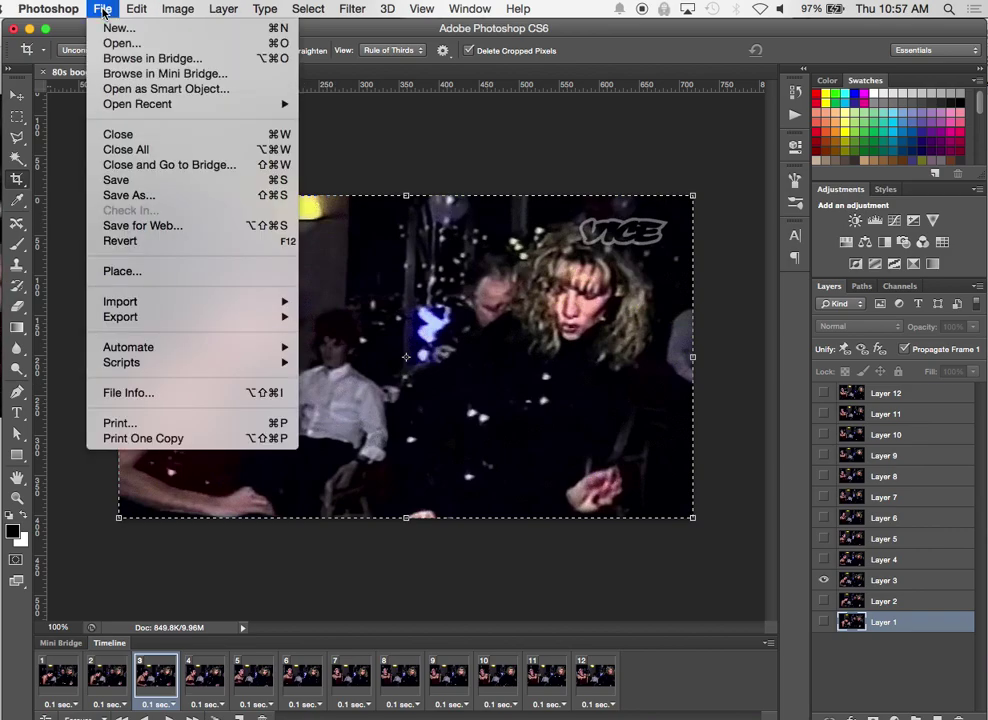
pyautogui.click(133, 226)
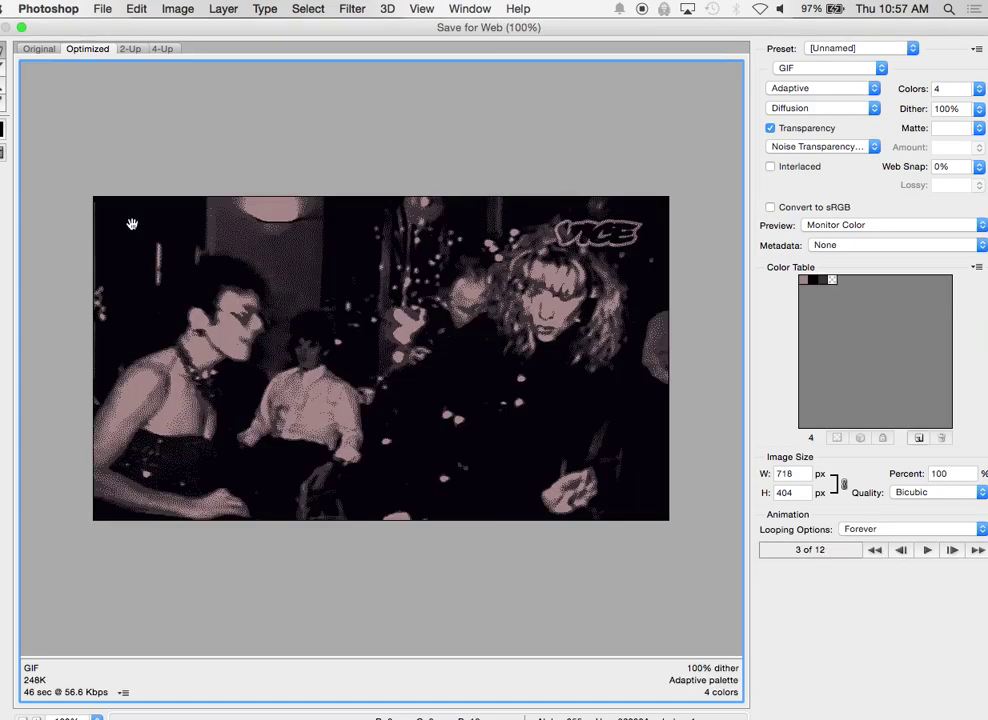
pyautogui.click(978, 88)
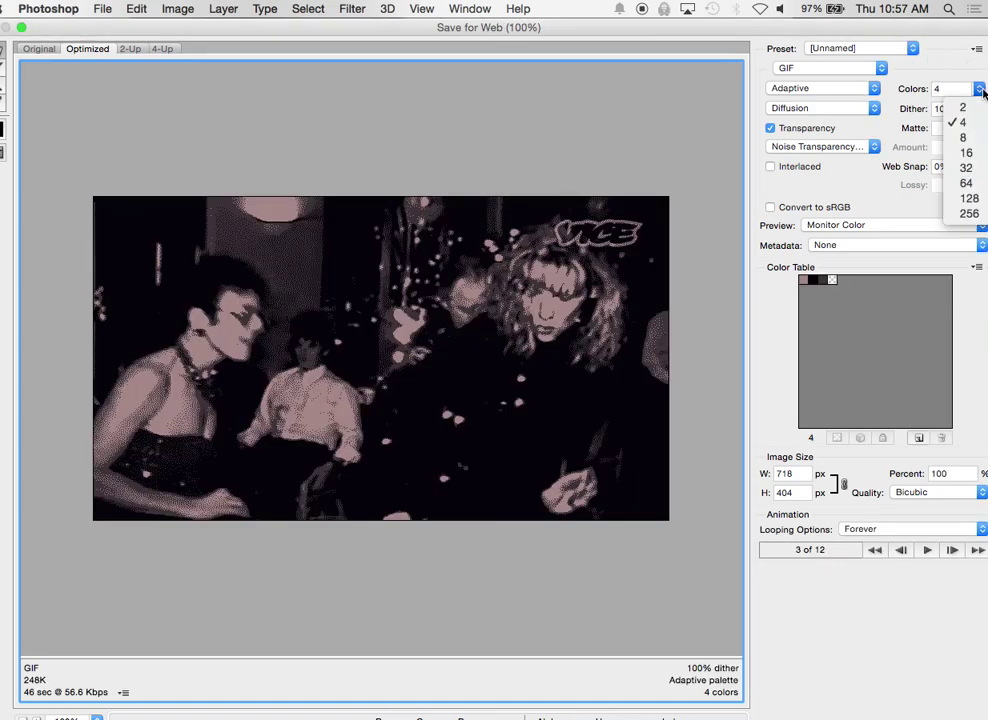
pyautogui.click(947, 213)
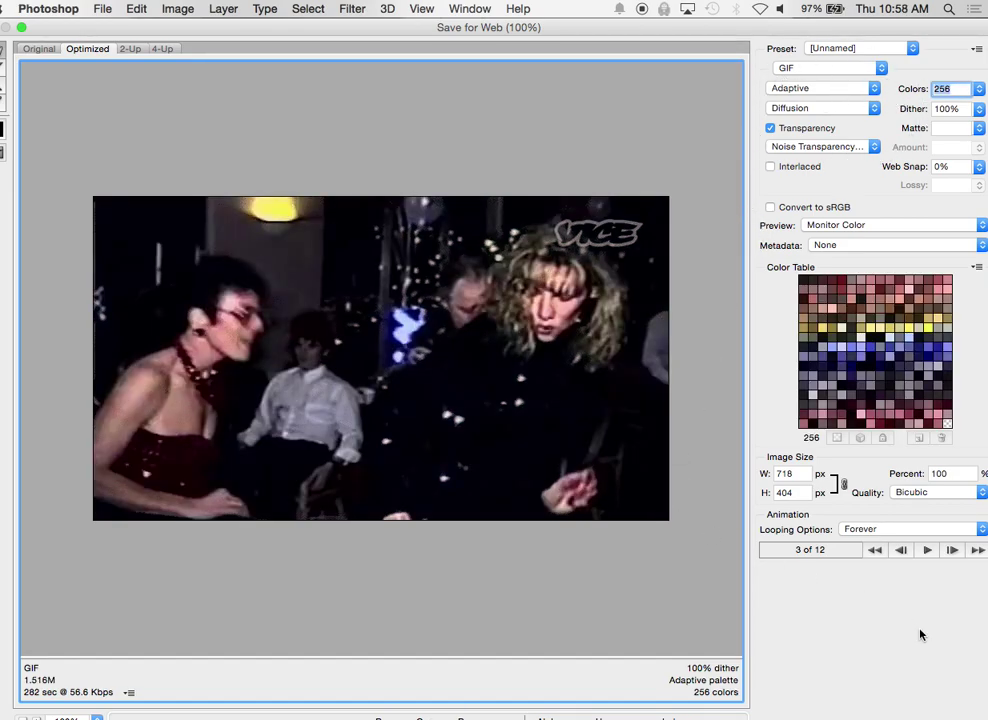
pyautogui.moveTo(985, 712); pyautogui.dragTo(960, 680)
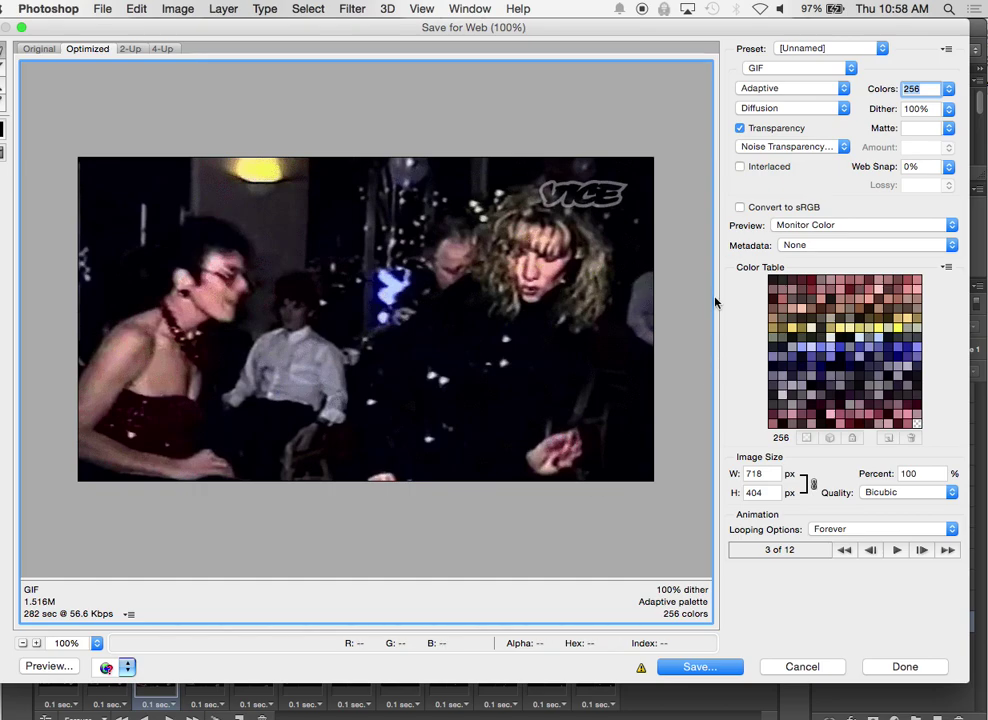
# - Keep GIF as the export file format and Forever as the animation's looping option
pyautogui.click(800, 69)
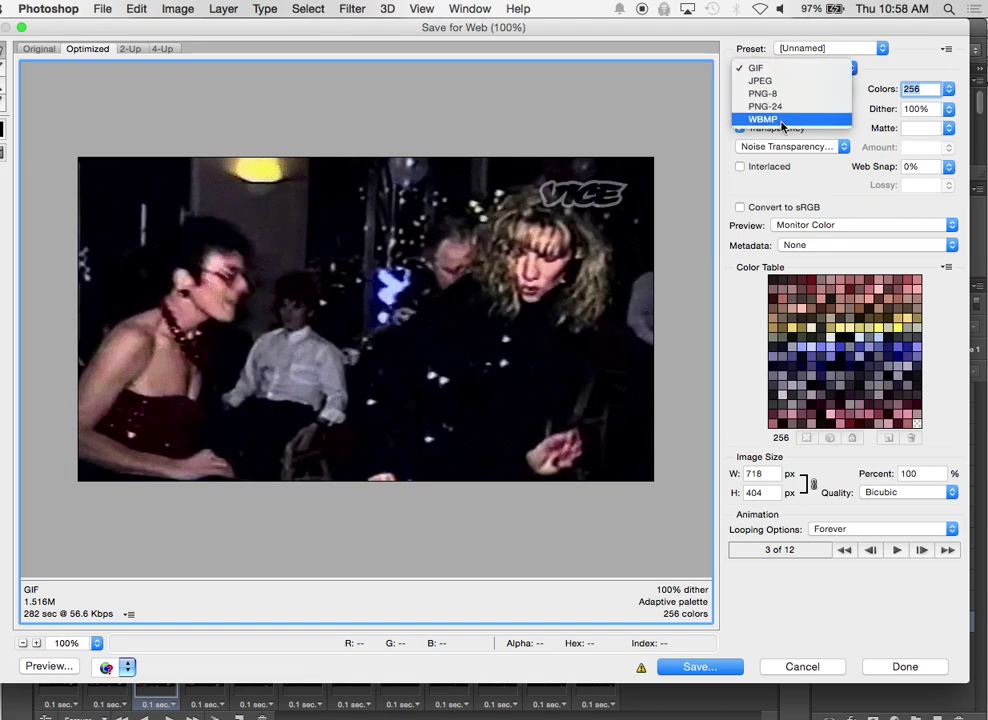
pyautogui.click(756, 68)
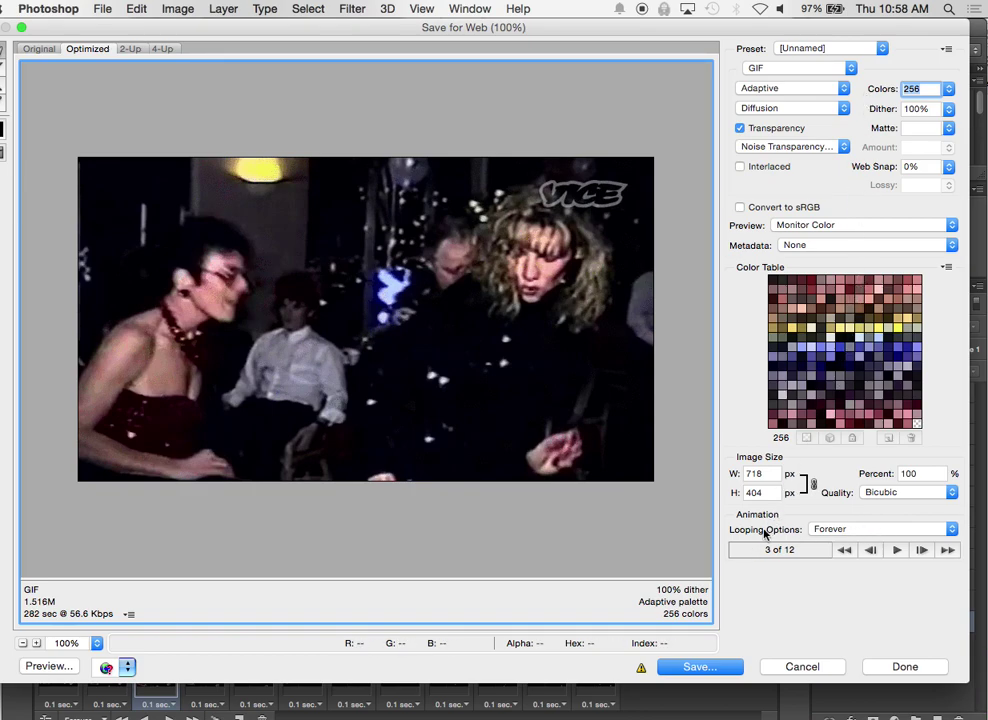
pyautogui.click(866, 530)
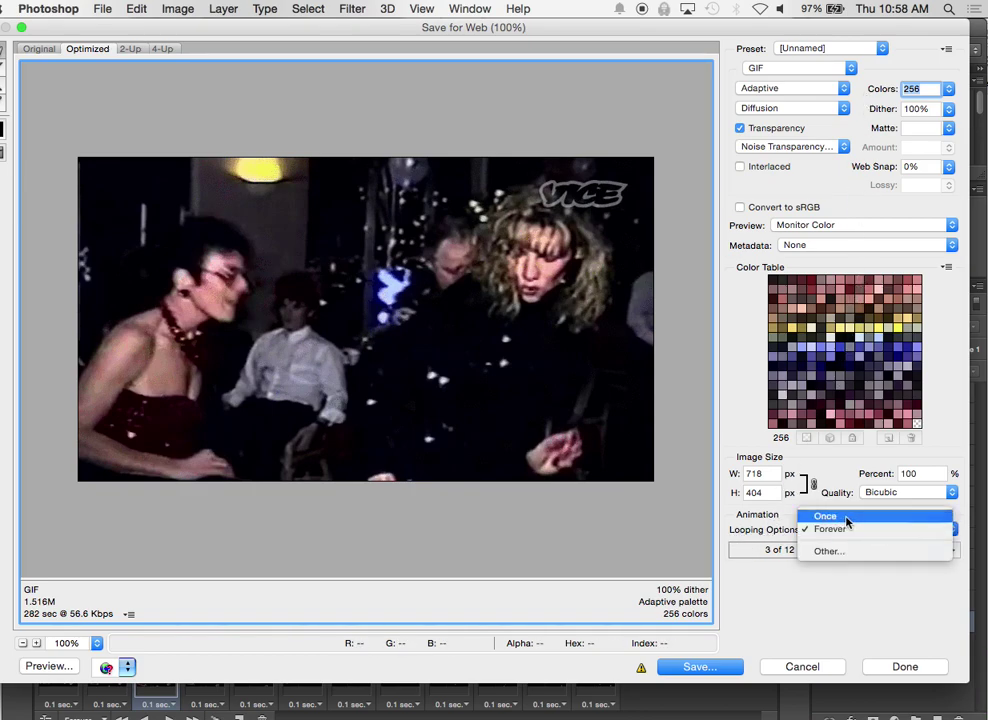
pyautogui.click(830, 529)
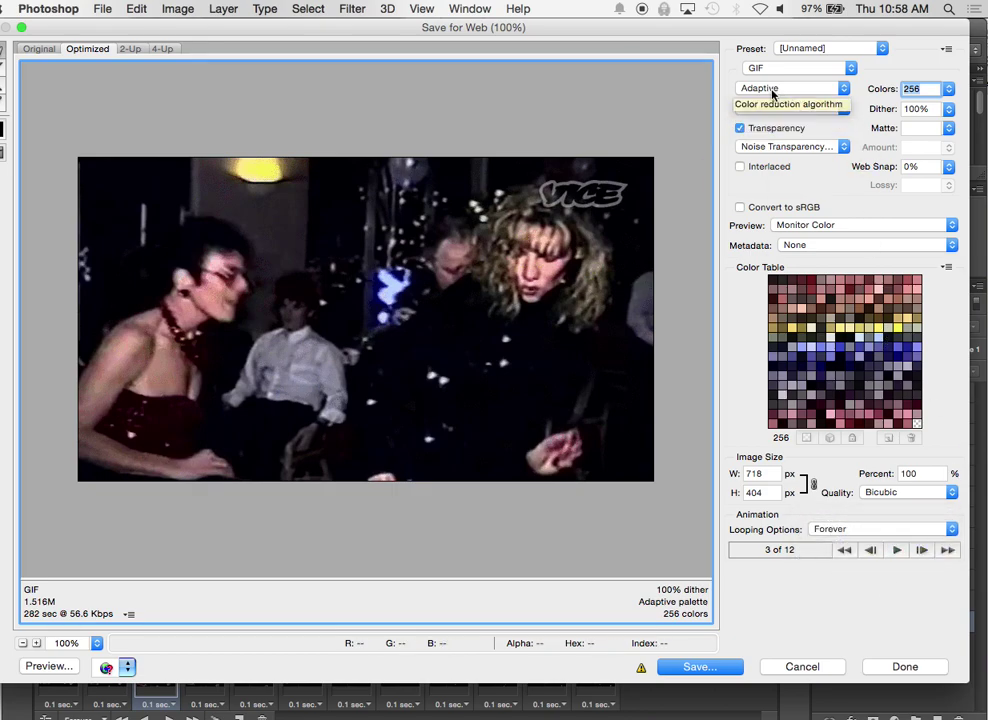
# - Try the export with No Dither to compare its file size, and return to Diffusion dithering
pyautogui.click(798, 108)
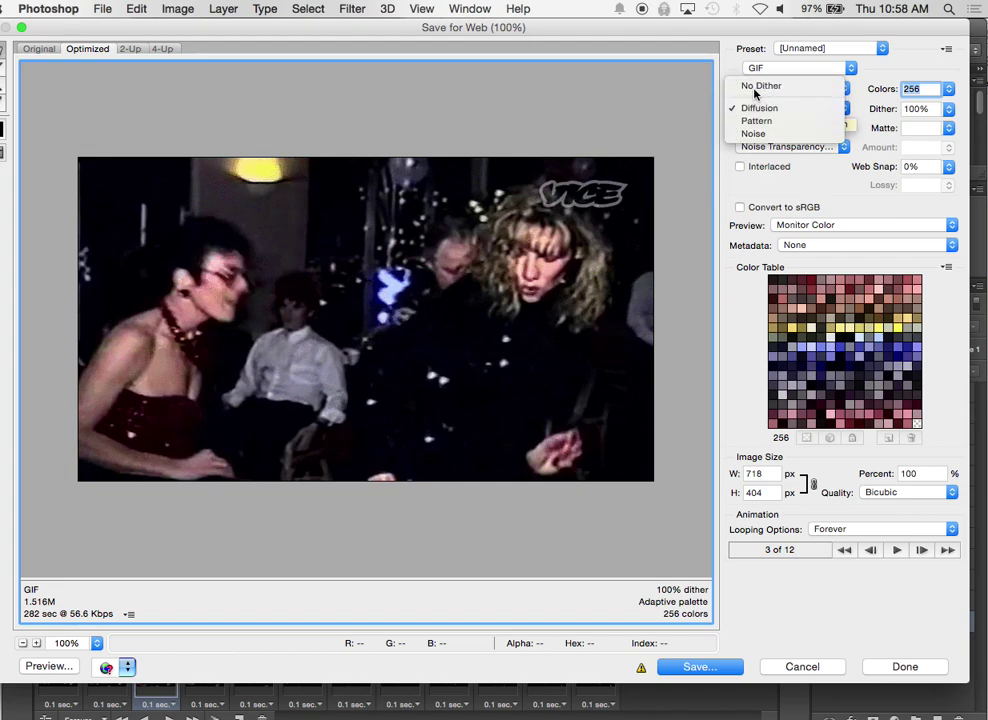
pyautogui.click(757, 86)
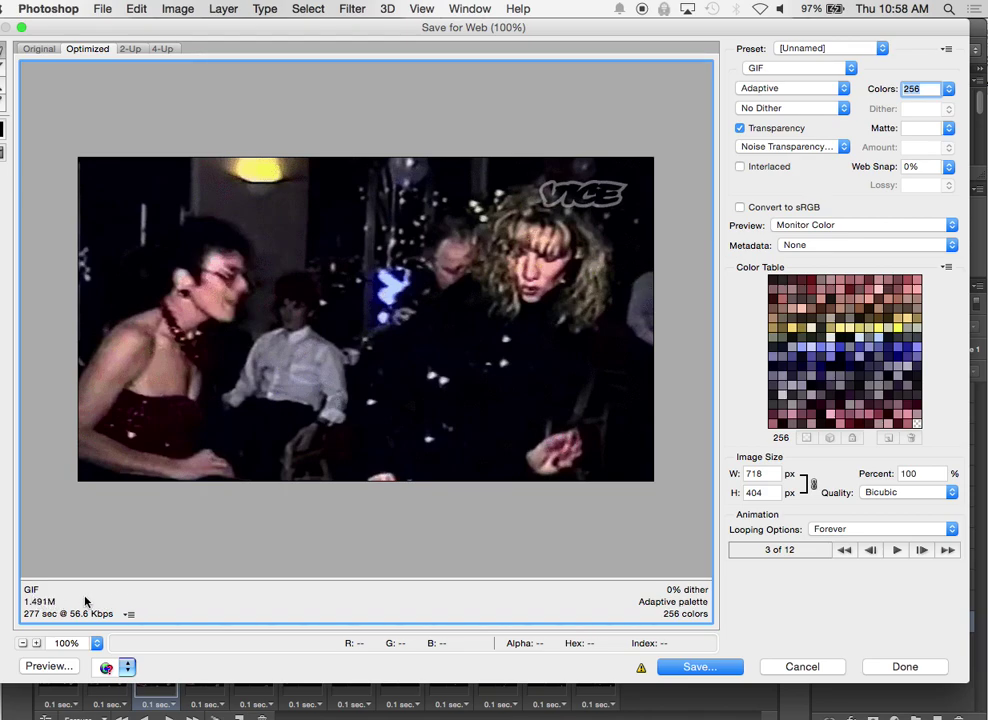
pyautogui.click(793, 109)
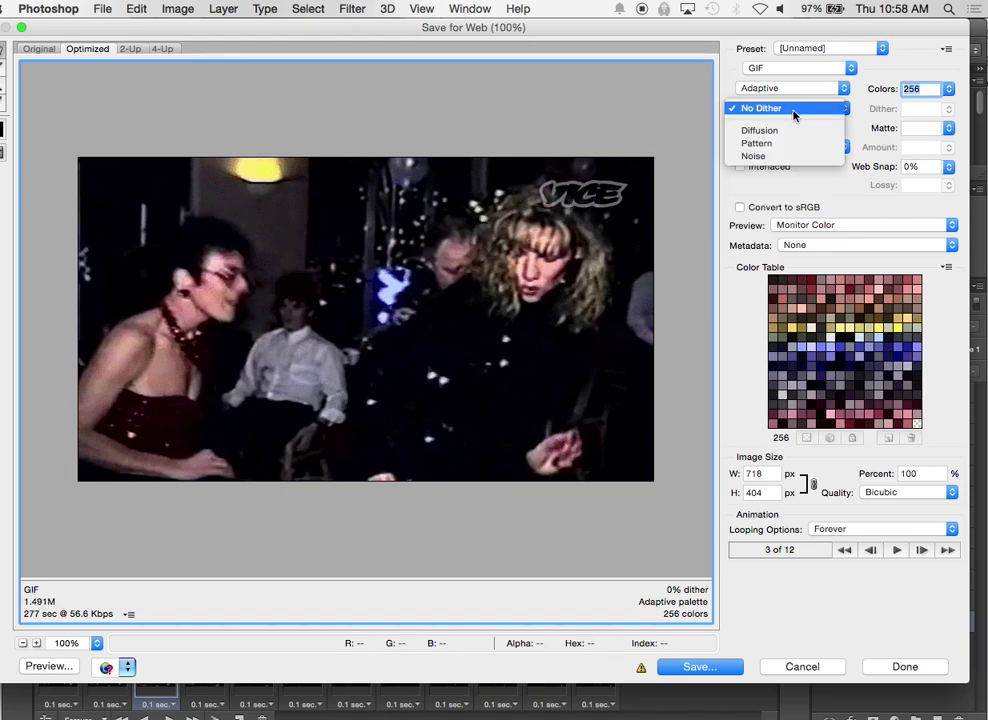
pyautogui.click(794, 130)
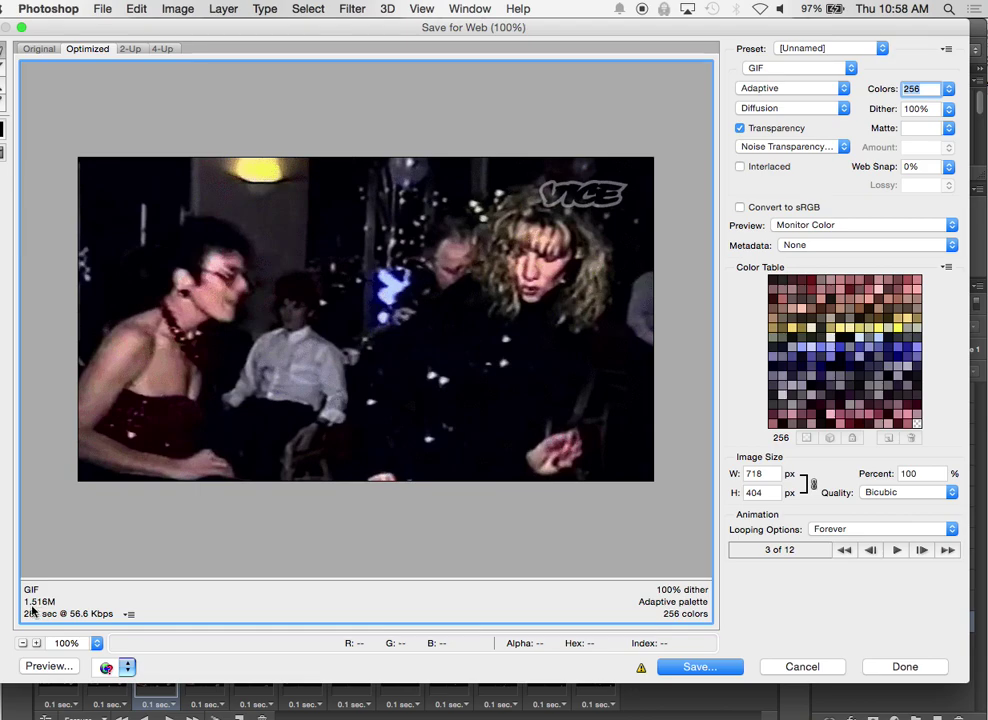
# - Try reducing the GIF to 128, 64, 16 and 4 colors to compare image quality and file size
pyautogui.click(950, 90)
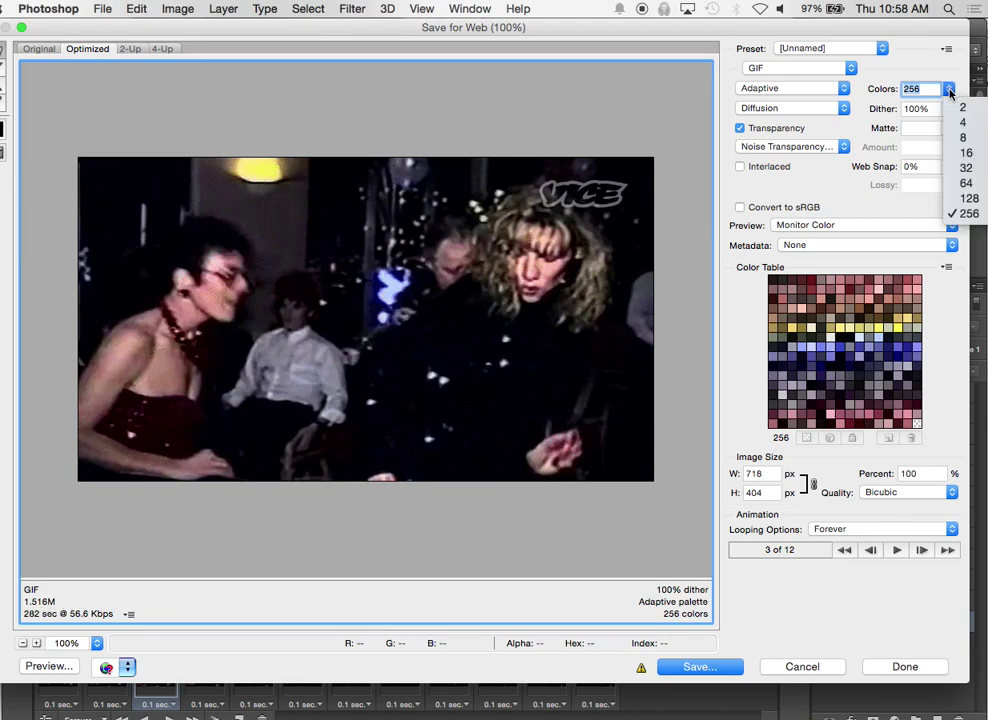
pyautogui.click(984, 206)
pyautogui.press('Down')
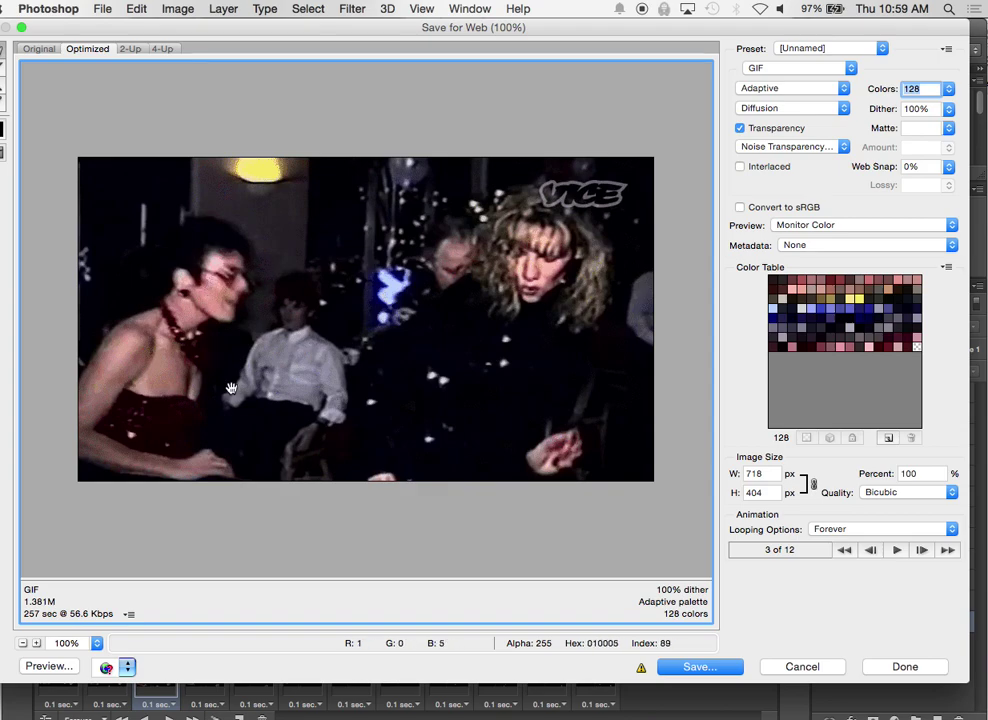
pyautogui.click(952, 94)
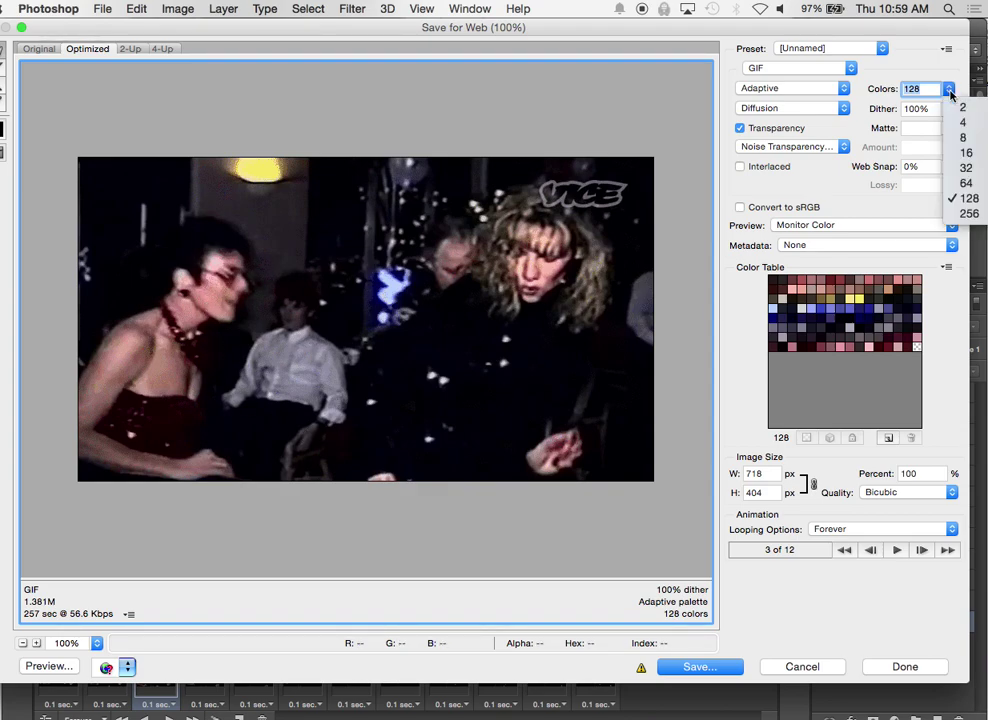
pyautogui.click(965, 183)
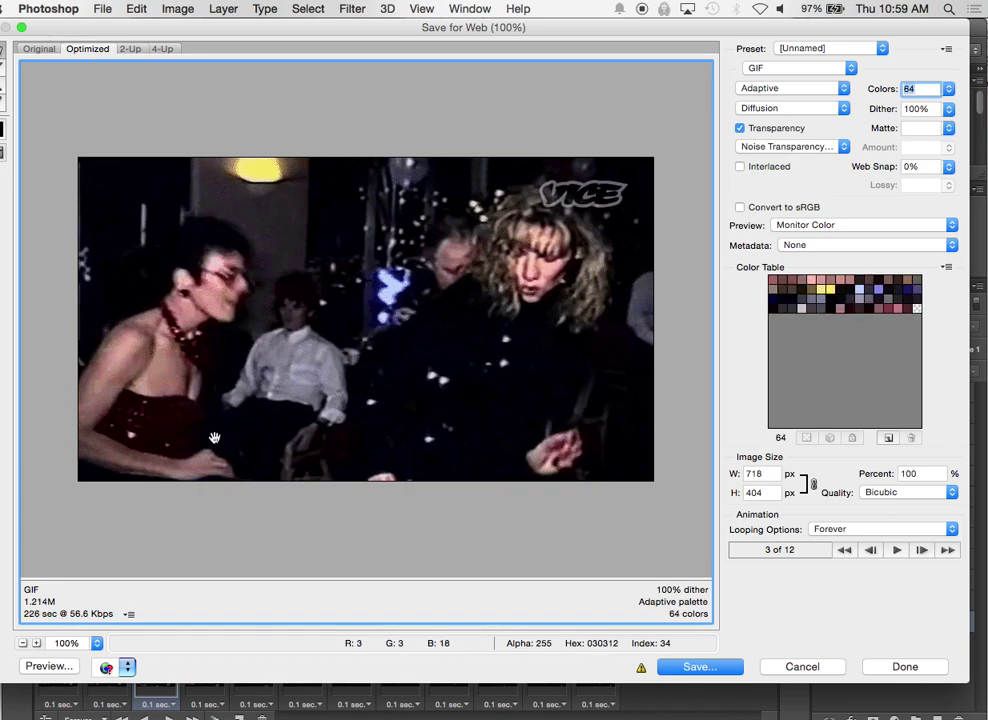
pyautogui.click(951, 93)
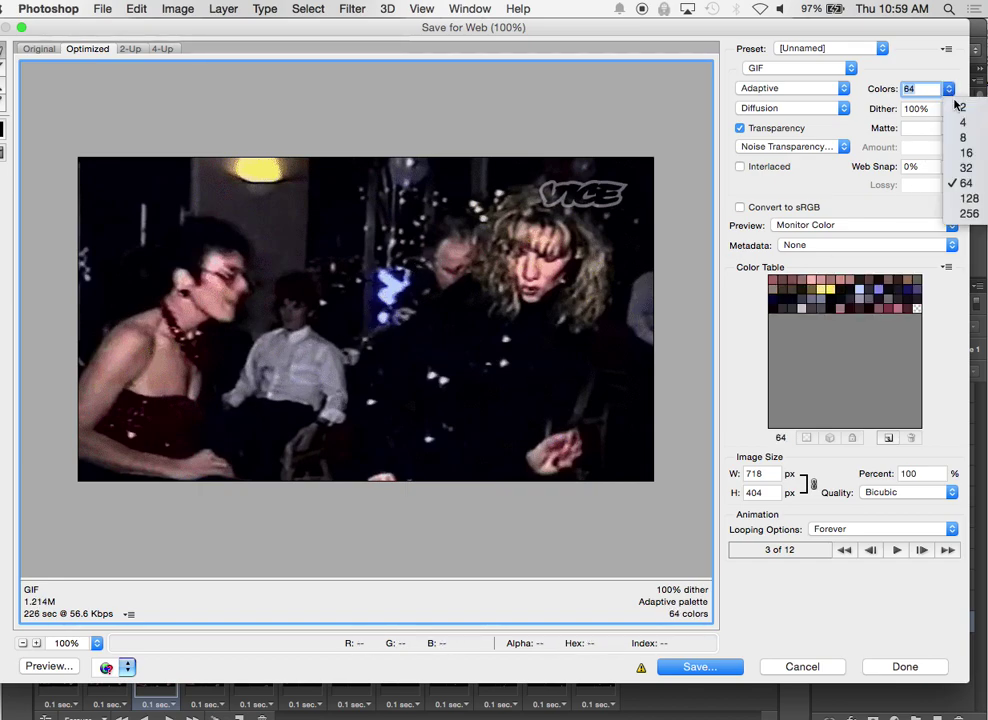
pyautogui.click(845, 159)
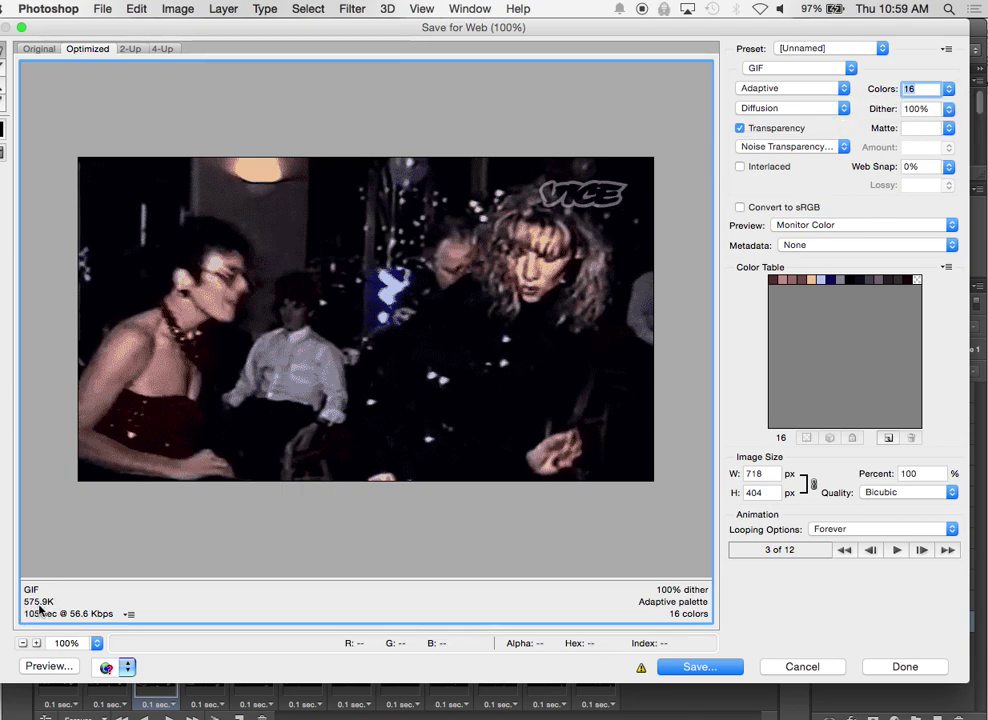
pyautogui.click(949, 94)
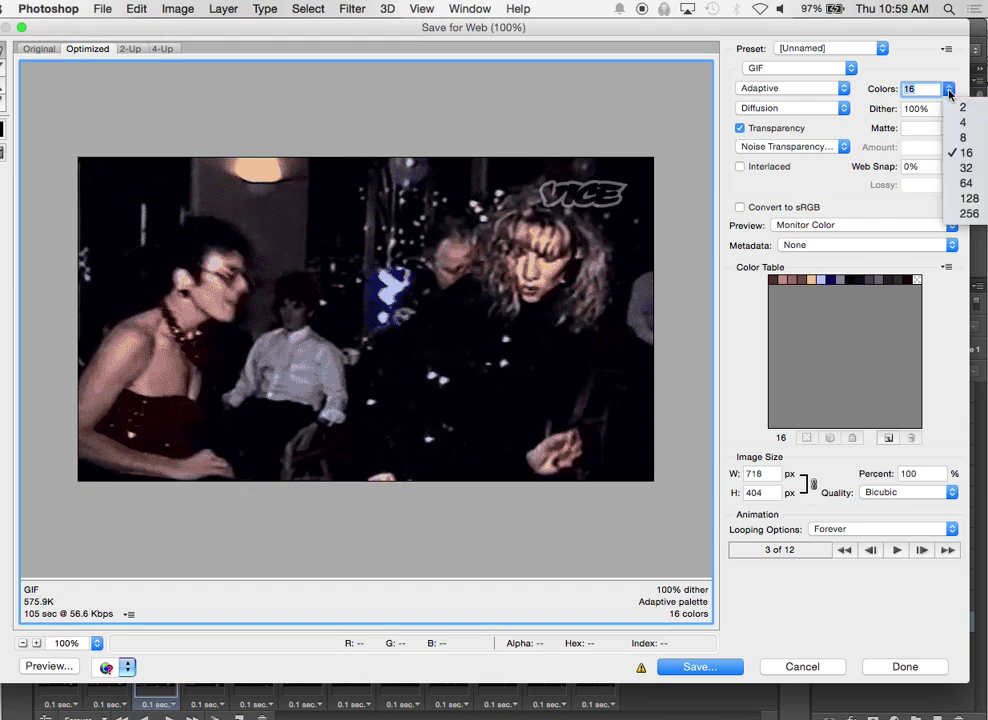
pyautogui.click(962, 125)
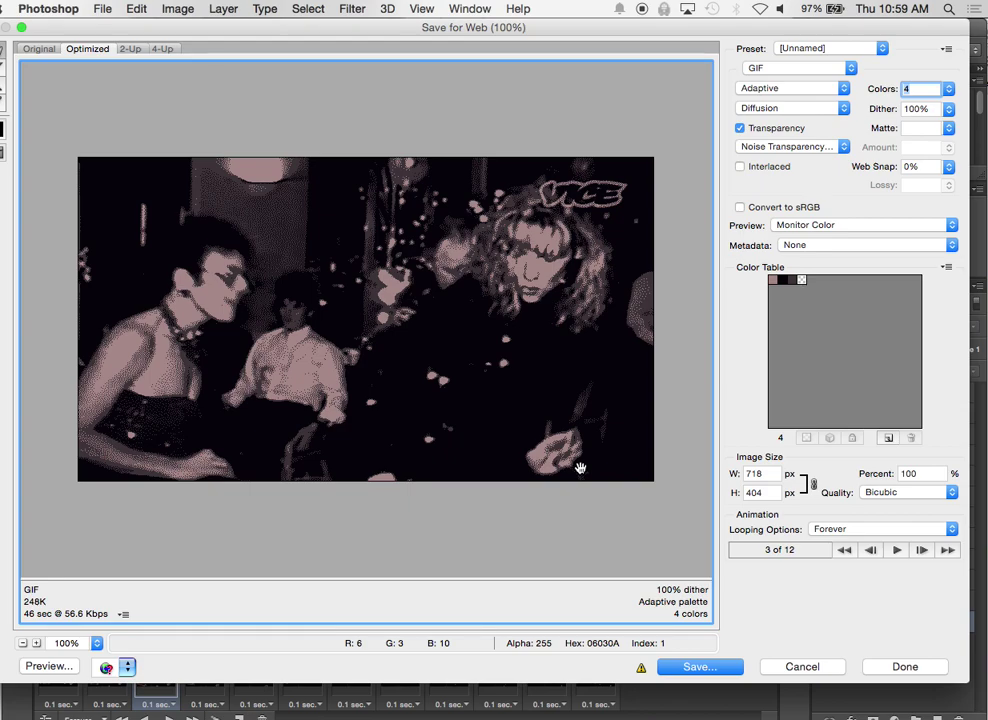
# - Reduce the GIF to 8 colors and recolor the tan swatch in the color table to magenta f36eeb
pyautogui.click(949, 92)
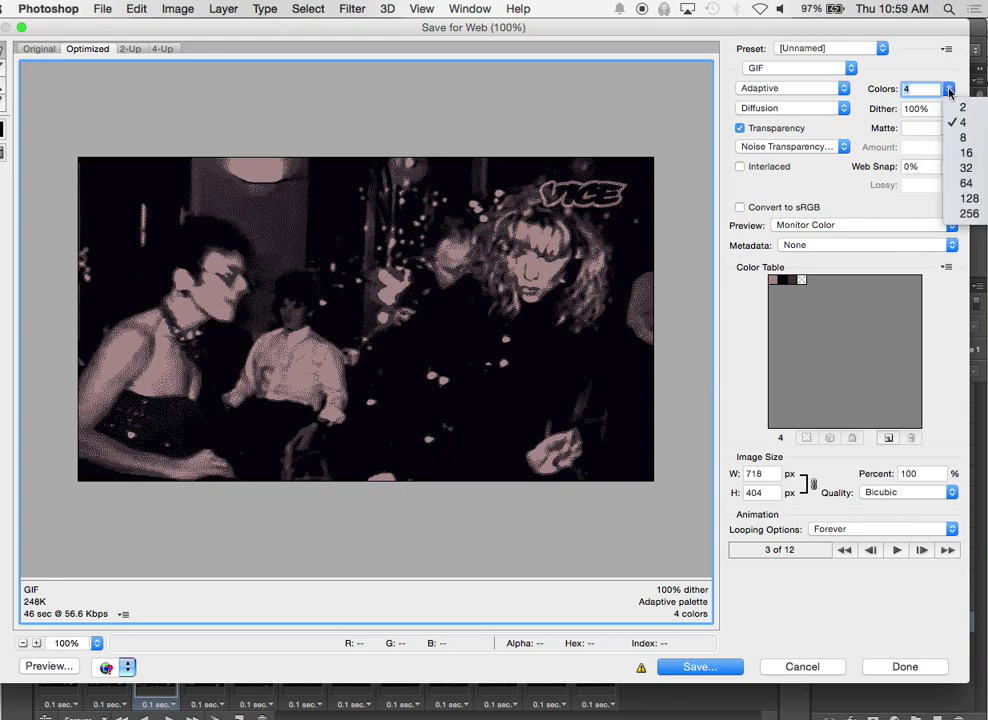
pyautogui.click(955, 124)
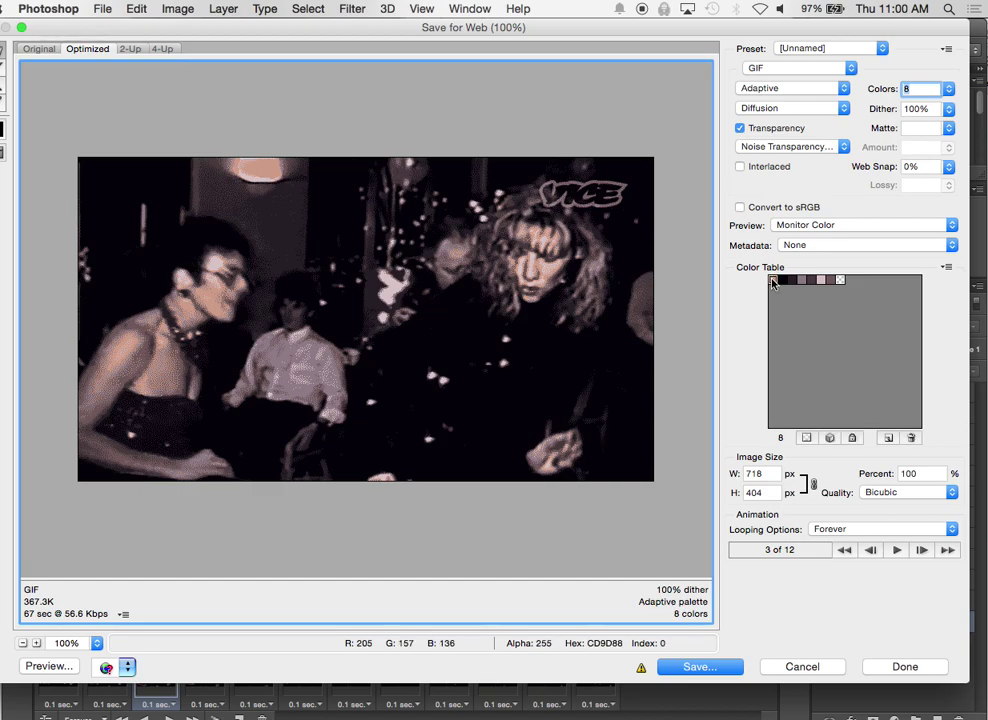
pyautogui.doubleClick(772, 281)
pyautogui.click(788, 398)
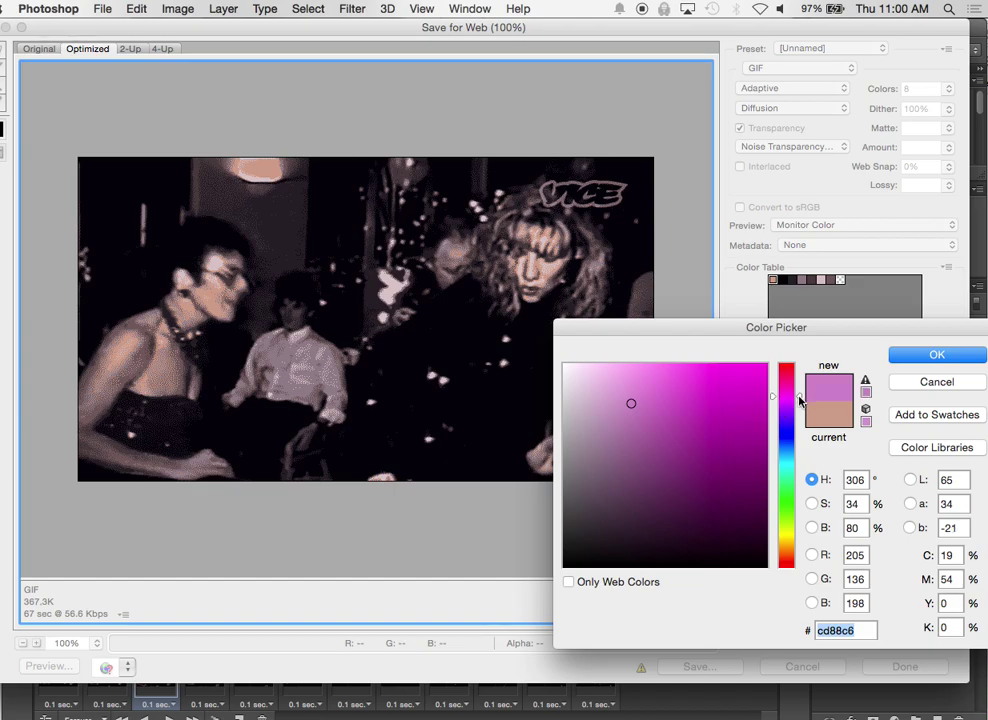
pyautogui.click(800, 397)
pyautogui.moveTo(668, 390); pyautogui.dragTo(675, 373)
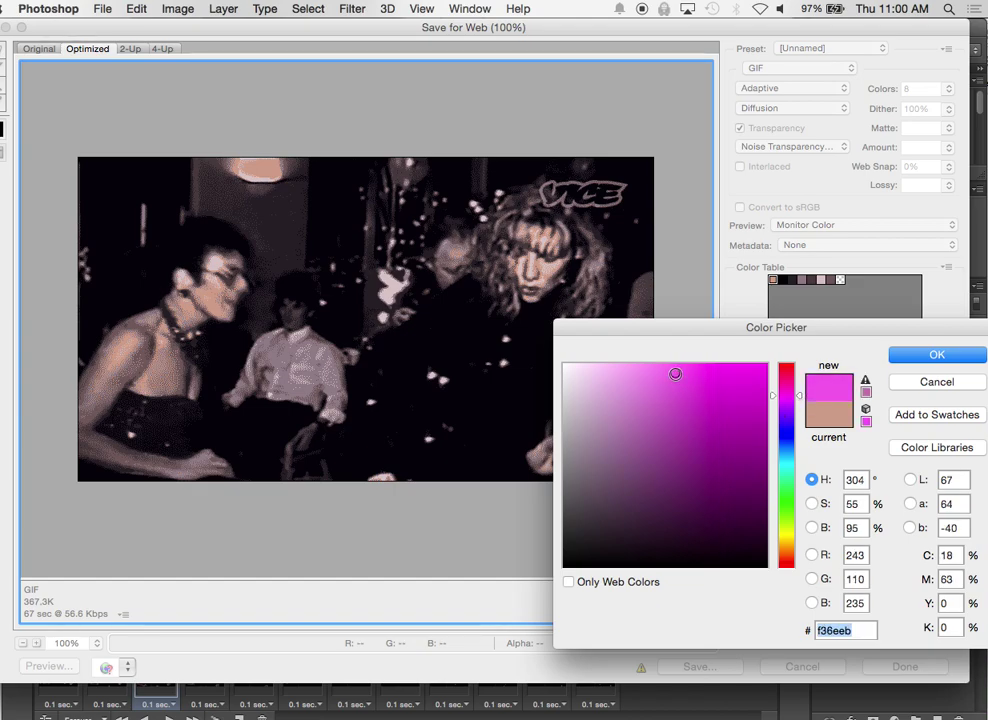
pyautogui.click(951, 356)
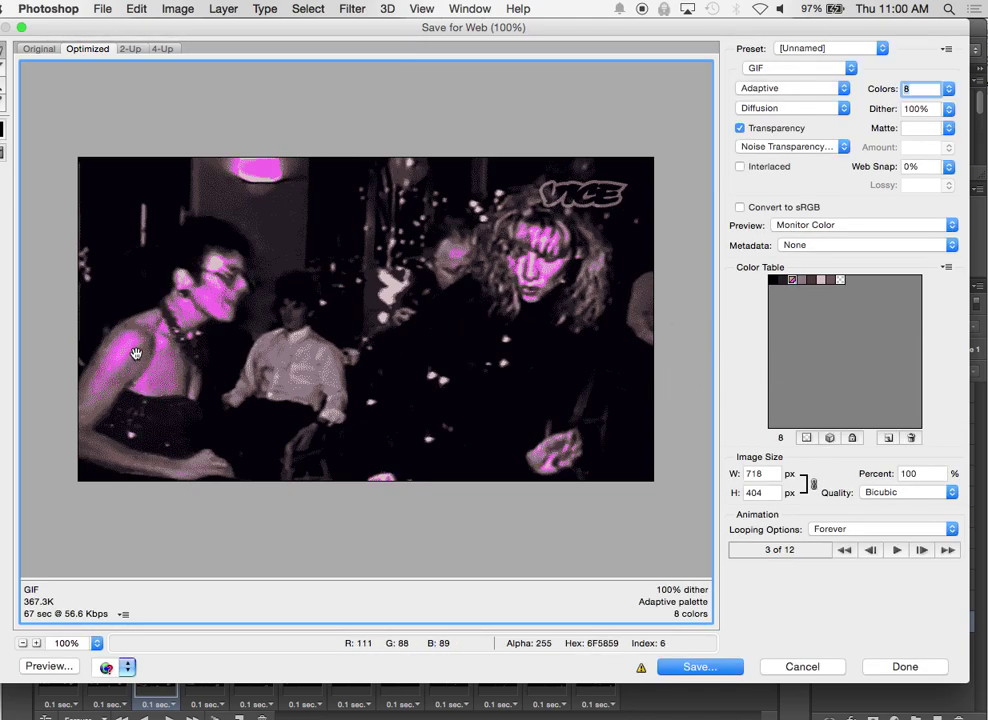
# - Recolor the mauve-gray 8e7b83 swatch to hot pink and the dark 46393c swatch to a vivid pinkish red
pyautogui.doubleClick(802, 281)
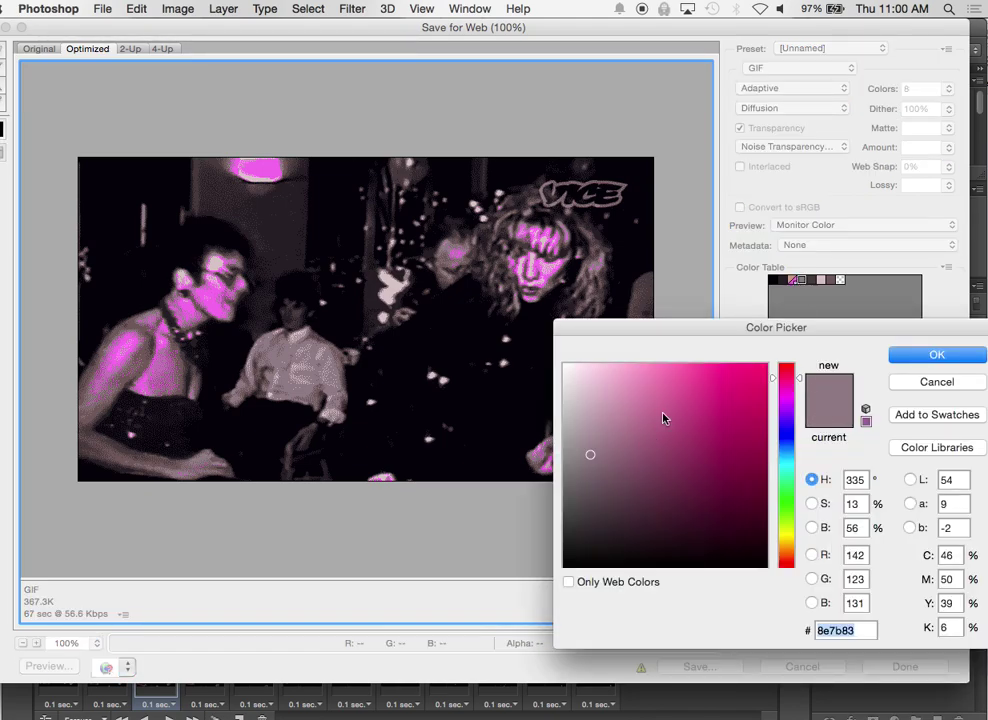
pyautogui.moveTo(700, 406); pyautogui.dragTo(707, 393)
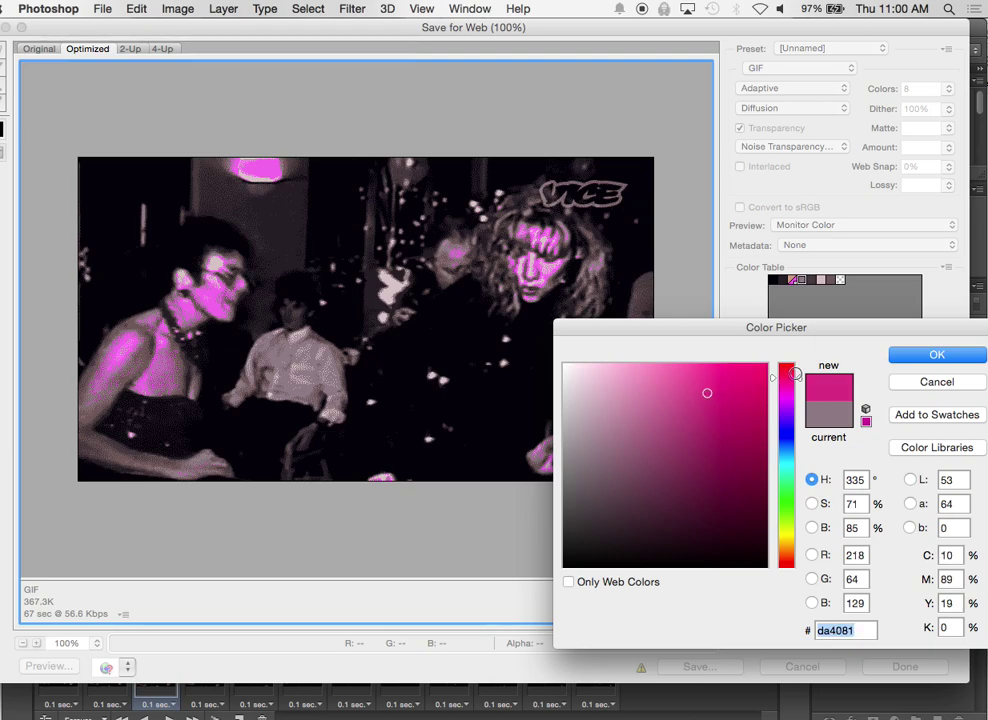
pyautogui.click(924, 363)
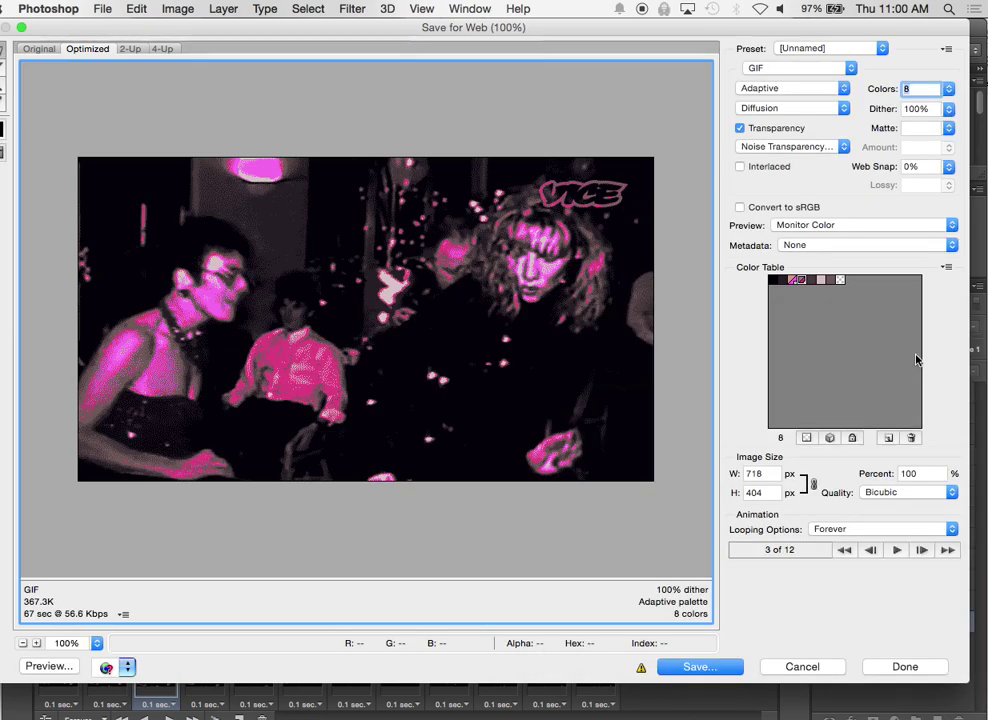
pyautogui.doubleClick(811, 282)
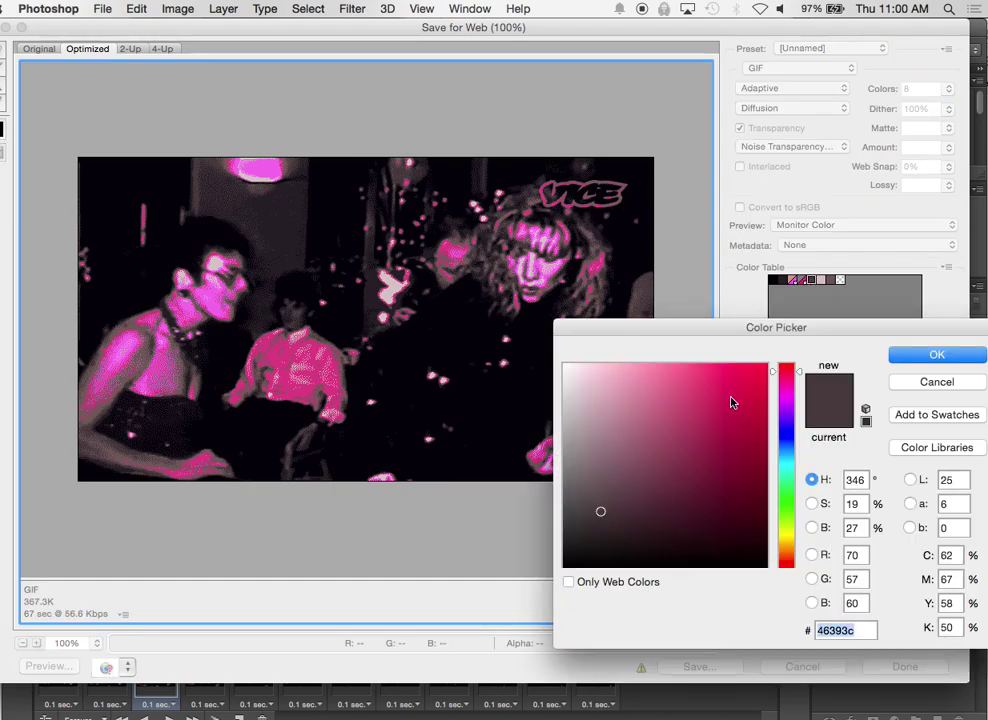
pyautogui.moveTo(739, 397)
pyautogui.mouseDown()
pyautogui.moveTo(736, 387)
pyautogui.moveTo(710, 386)
pyautogui.moveTo(718, 382)
pyautogui.mouseUp()
pyautogui.click(940, 381)
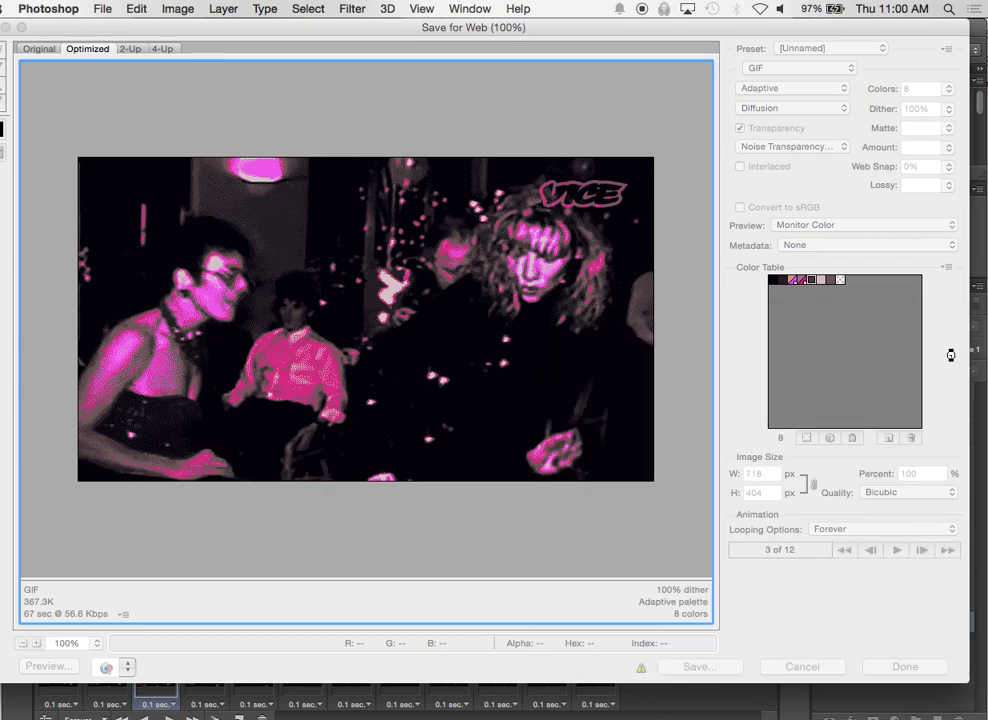
# - Recolor the brownish-gray swatch beside the transparent one in the color table to red dd161e
pyautogui.doubleClick(836, 280)
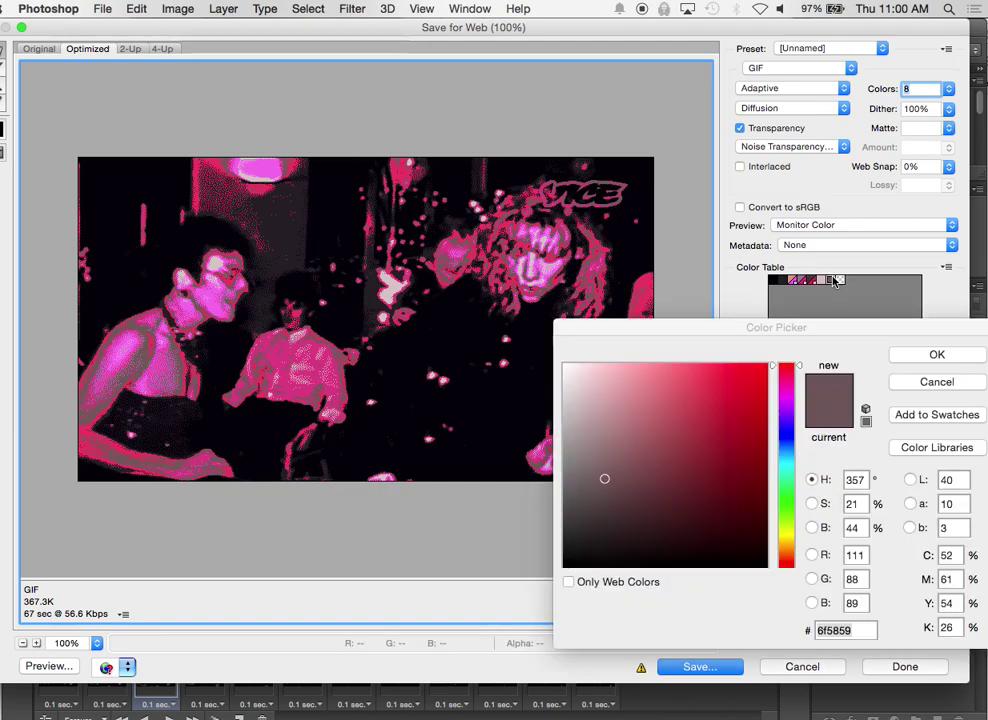
pyautogui.moveTo(728, 410); pyautogui.dragTo(747, 390)
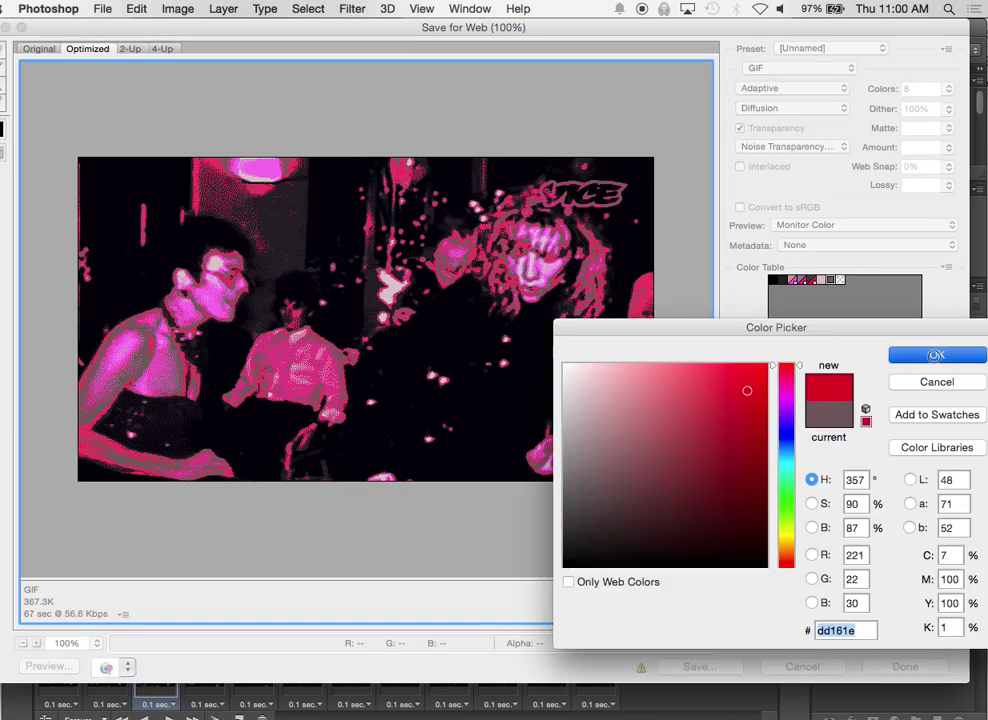
pyautogui.click(931, 356)
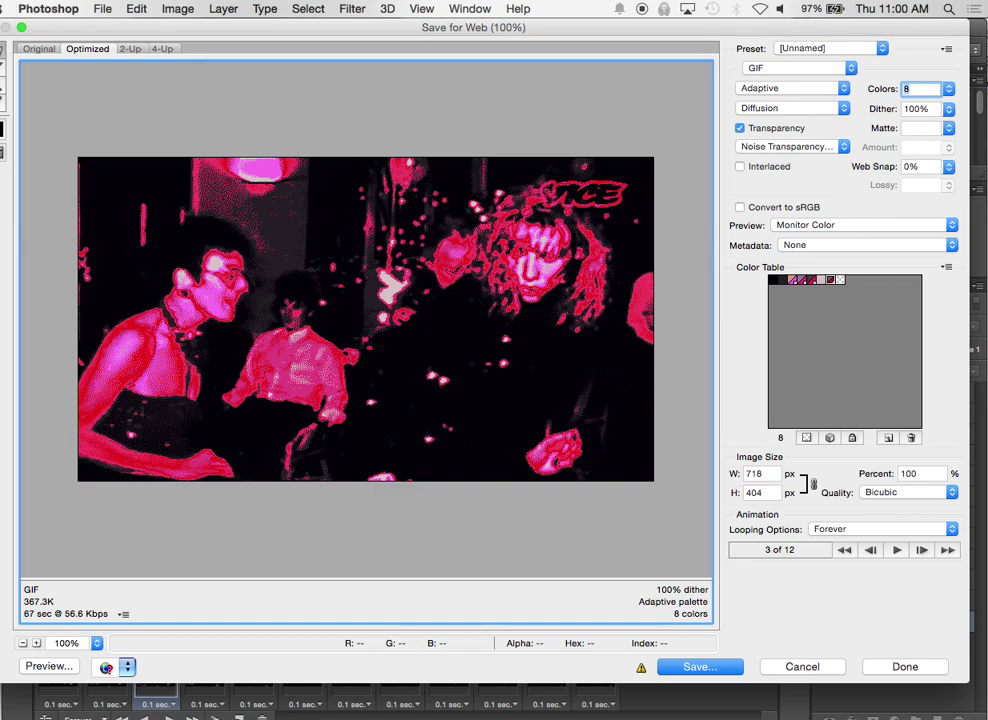
# - Set the GIF back to 256 colors and save it as 80s-boogy-slower.gif in the Animated GIFs folder
pyautogui.click(949, 90)
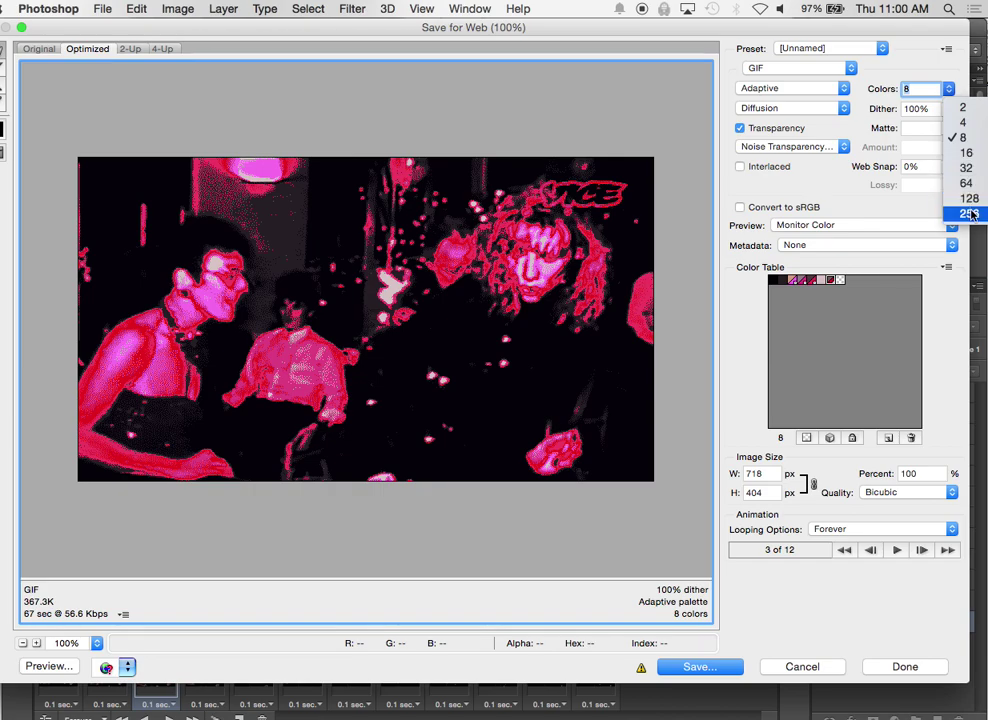
pyautogui.click(603, 234)
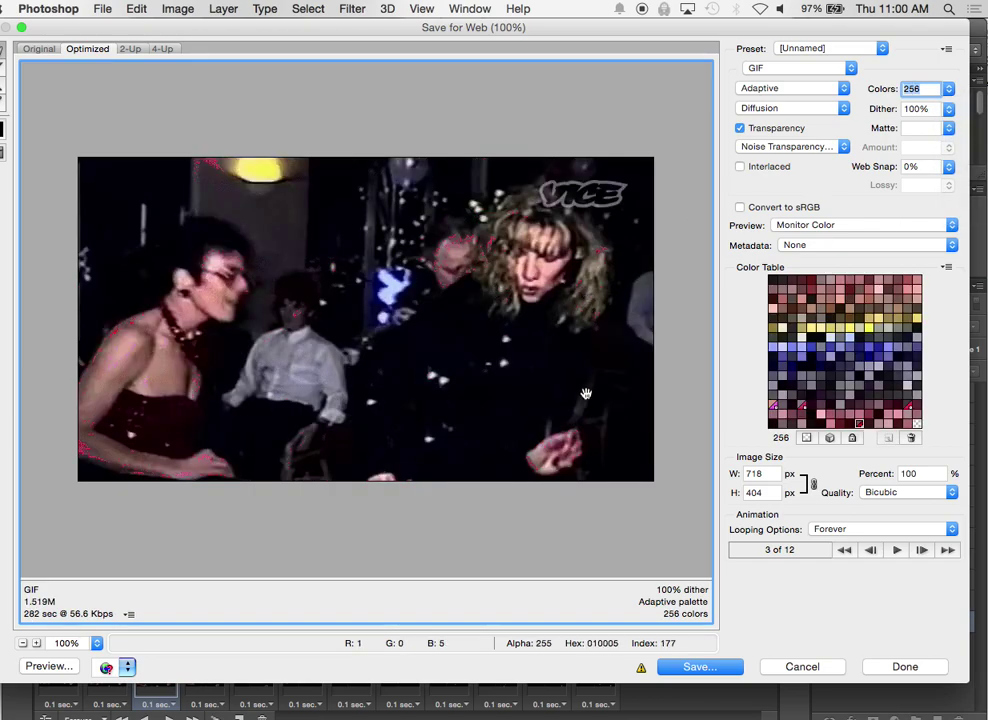
pyautogui.click(697, 667)
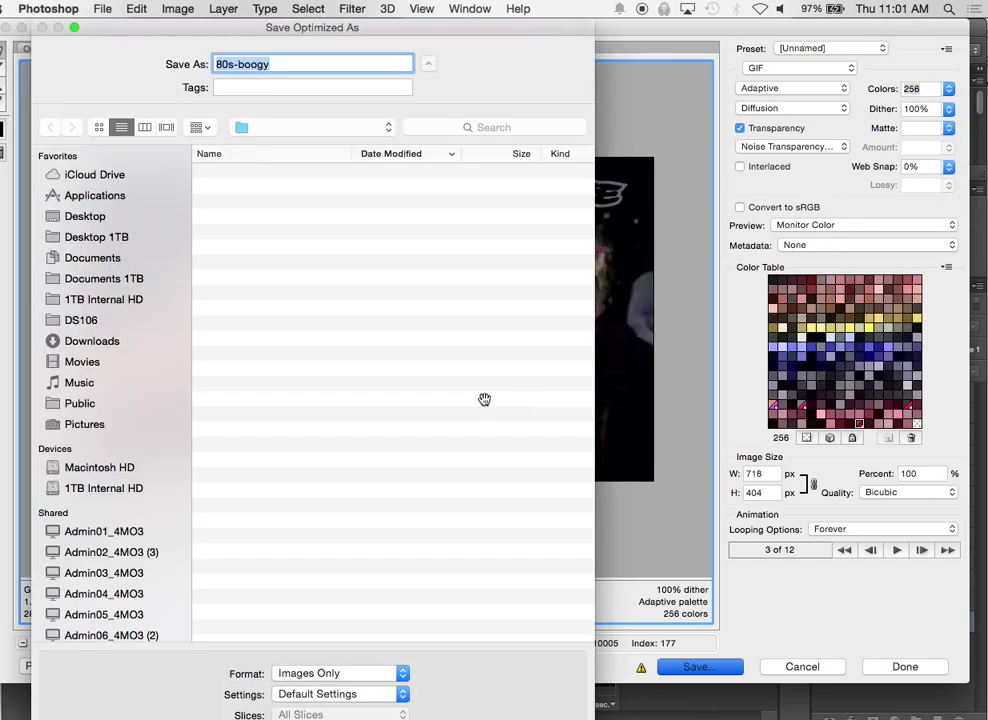
pyautogui.press('Right')
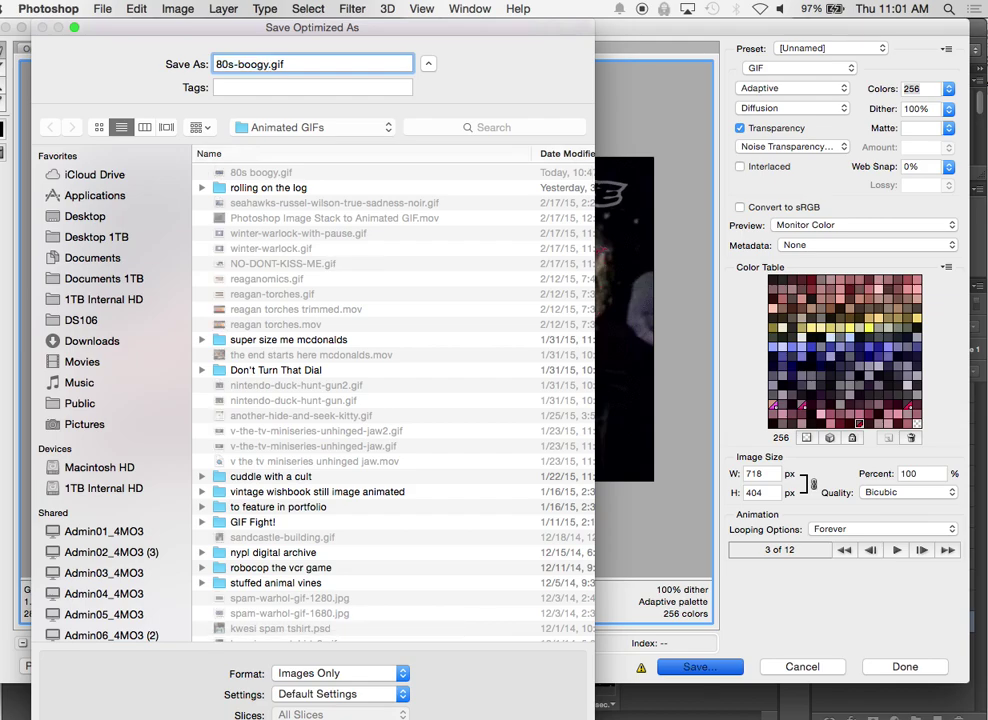
pyautogui.write('-slower')
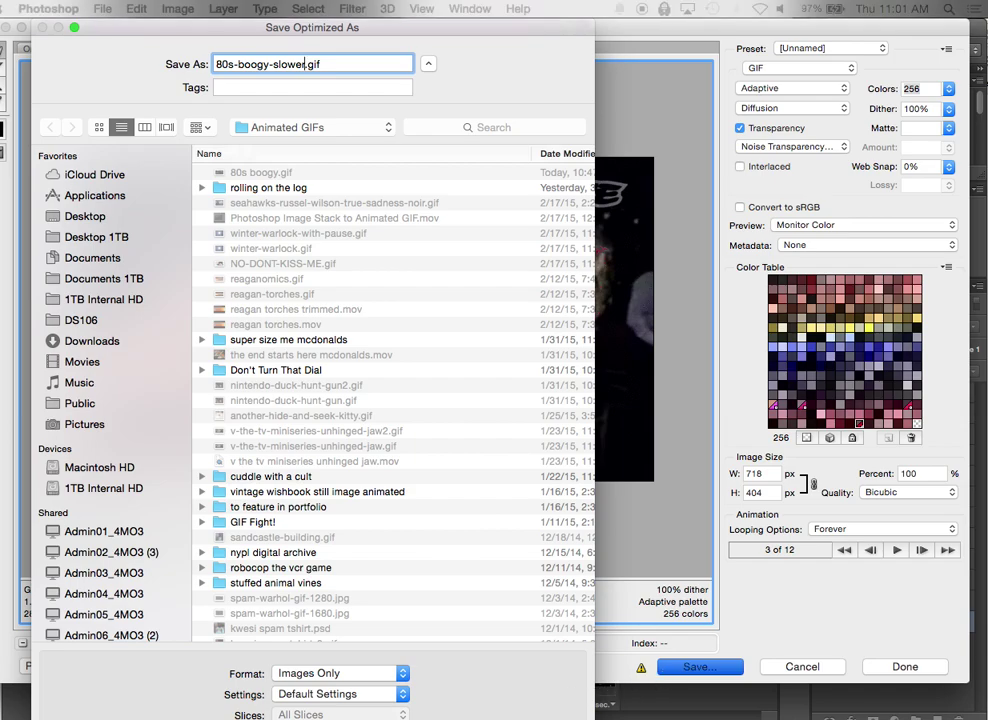
pyautogui.click(573, 688)
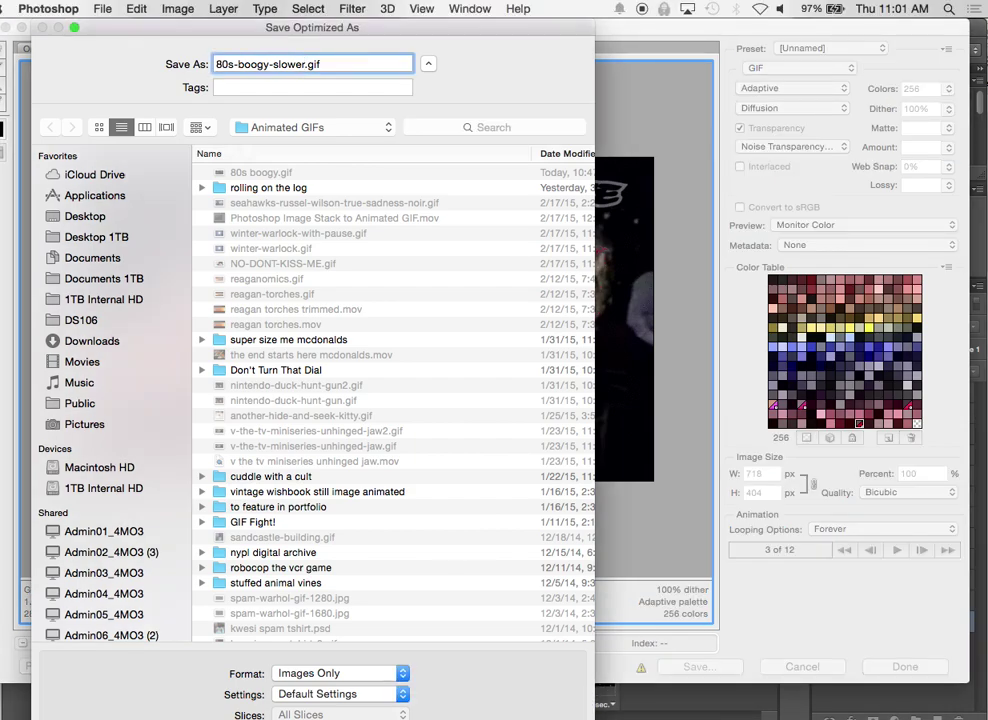
# - Finish the save and open 80s-boogy-slower.gif in a new Chrome tab for comparison with 80s boogy.gif
pyautogui.click(551, 692)
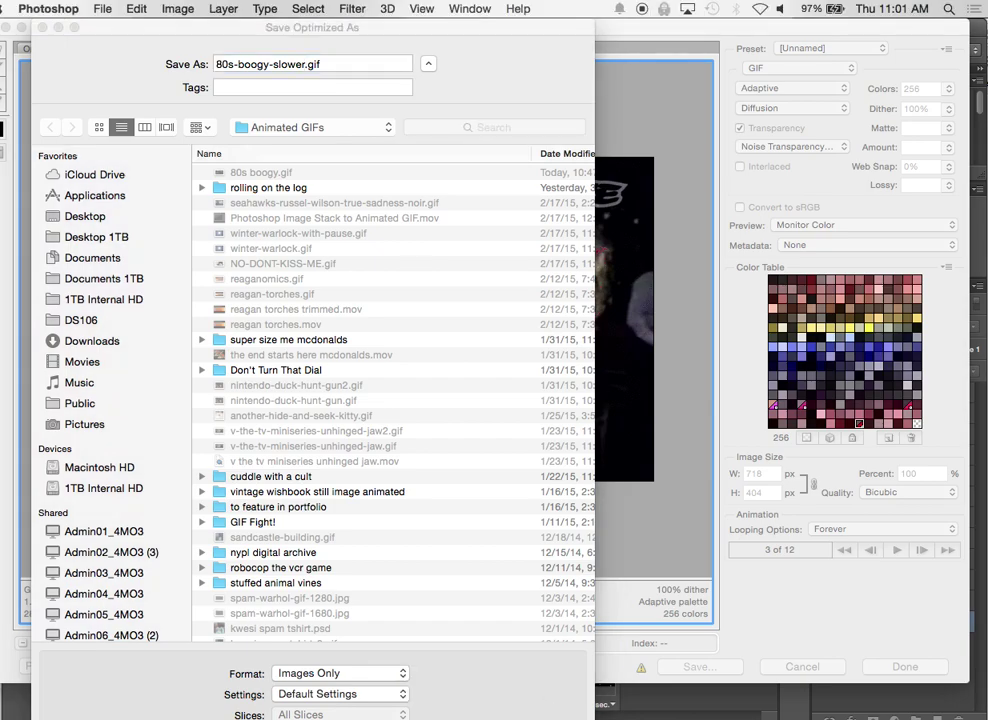
pyautogui.press('Return')
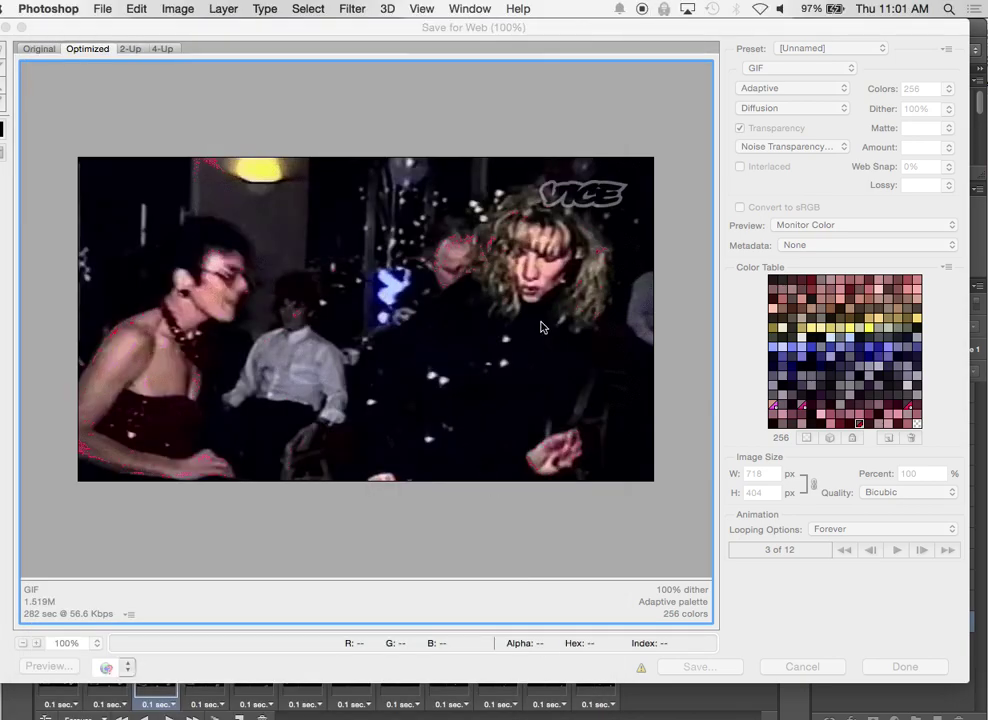
pyautogui.press('super+Tab')
pyautogui.press('super+Tab')
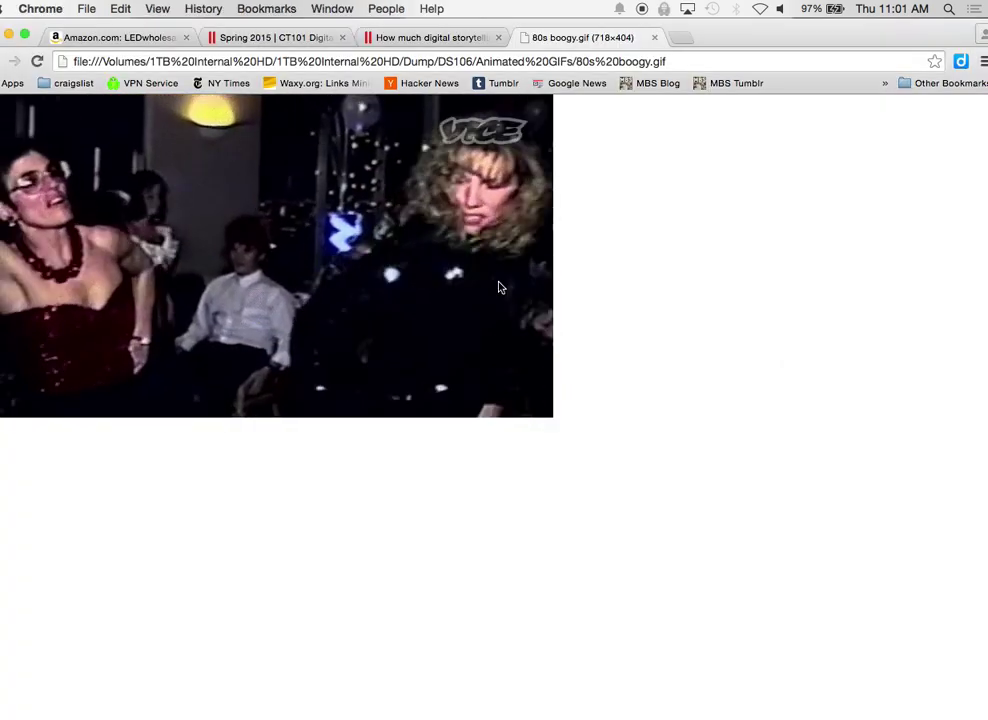
pyautogui.press('super+t')
pyautogui.press('super+o')
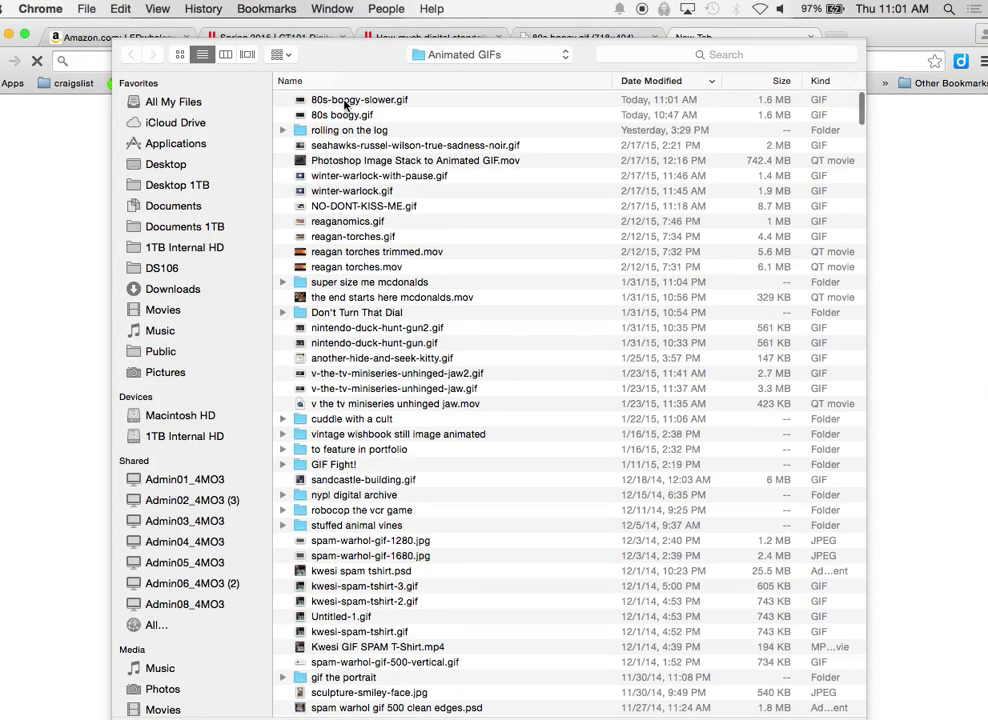
pyautogui.click(342, 101)
pyautogui.press('Return')
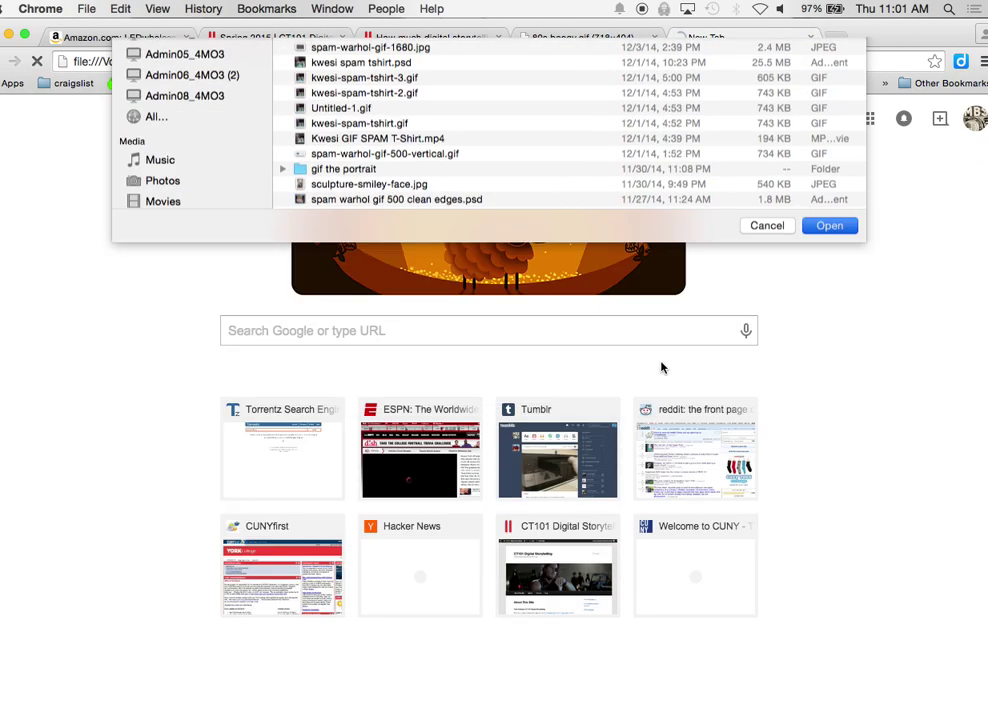
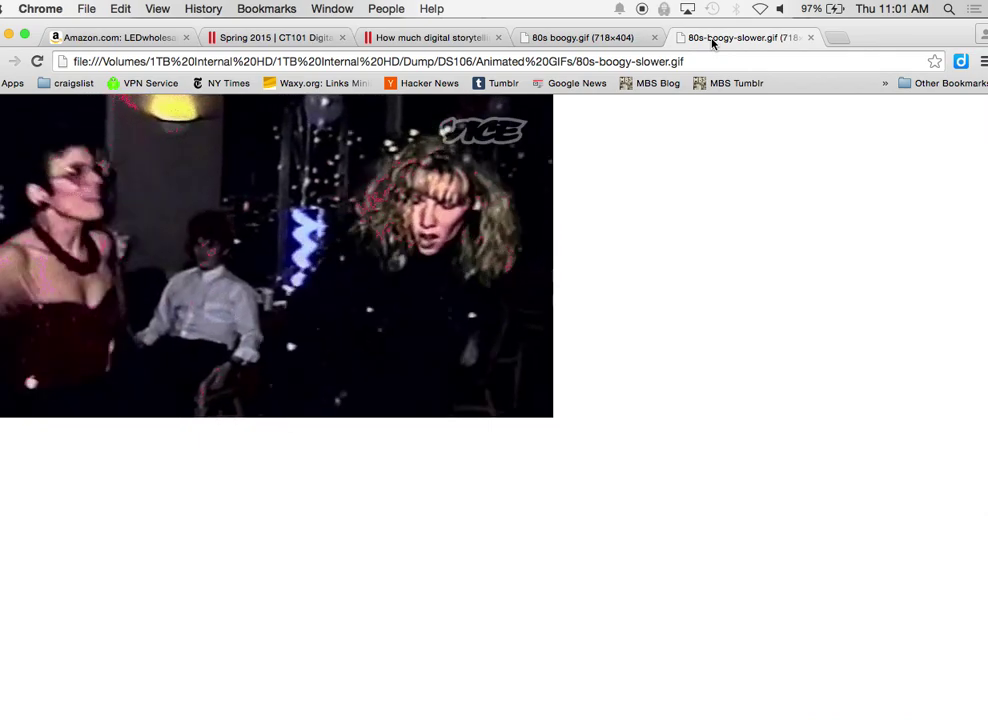
pyautogui.click(600, 38)
# - Switch to Photoshop, look at the animation's start and end frames 1, 2 and 11, and play it back
pyautogui.press('super+Tab')
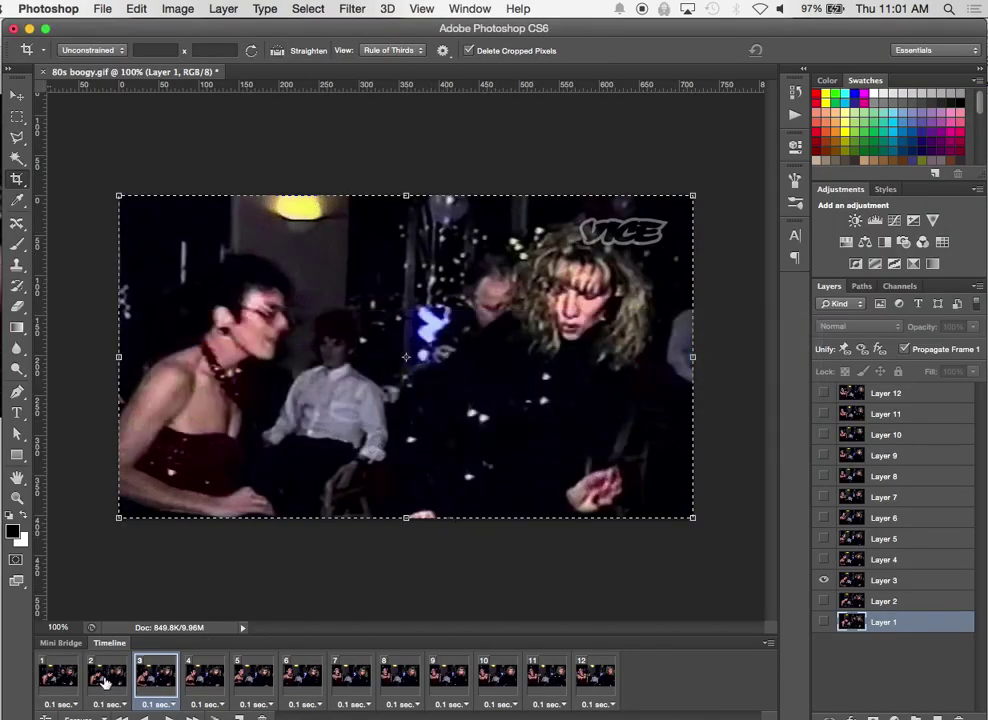
pyautogui.click(106, 678)
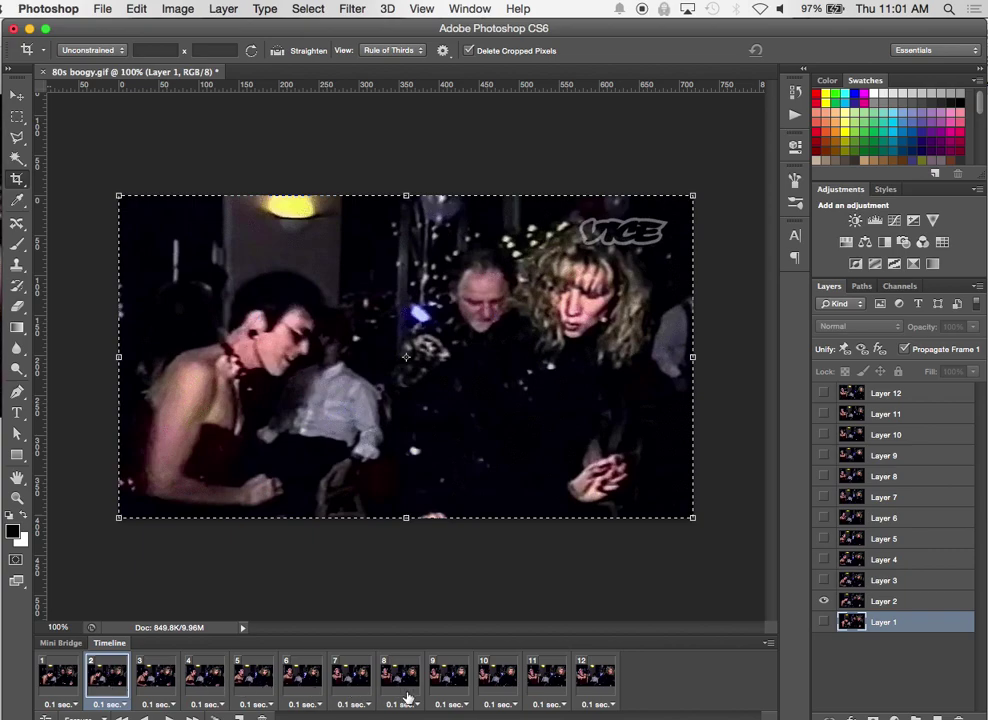
pyautogui.click(545, 685)
pyautogui.click(97, 683)
pyautogui.click(44, 681)
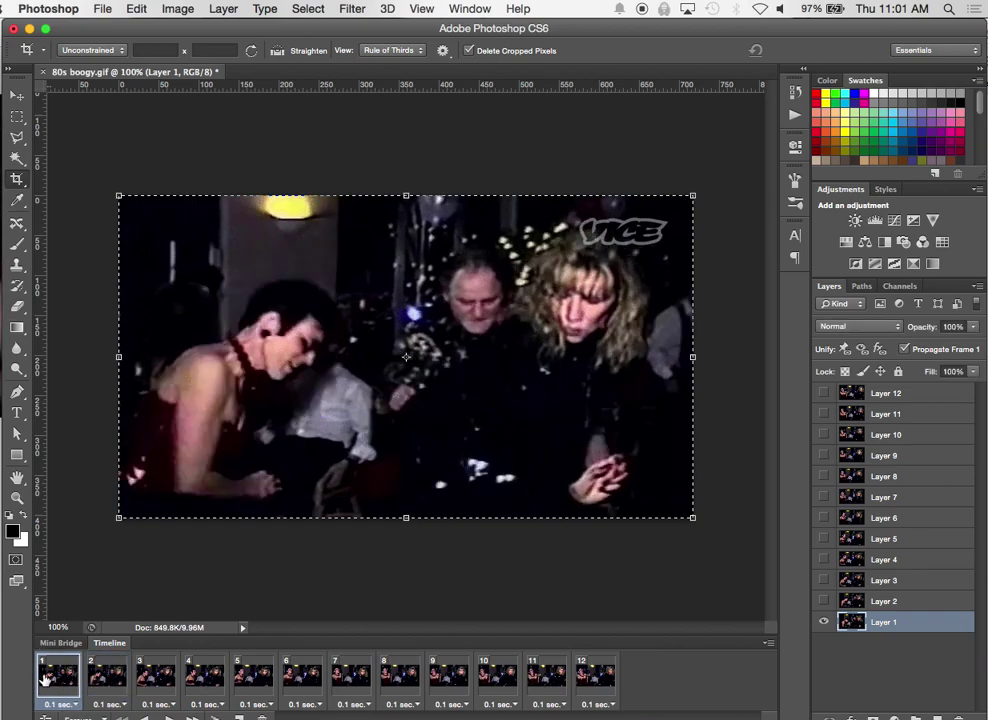
pyautogui.press('space')
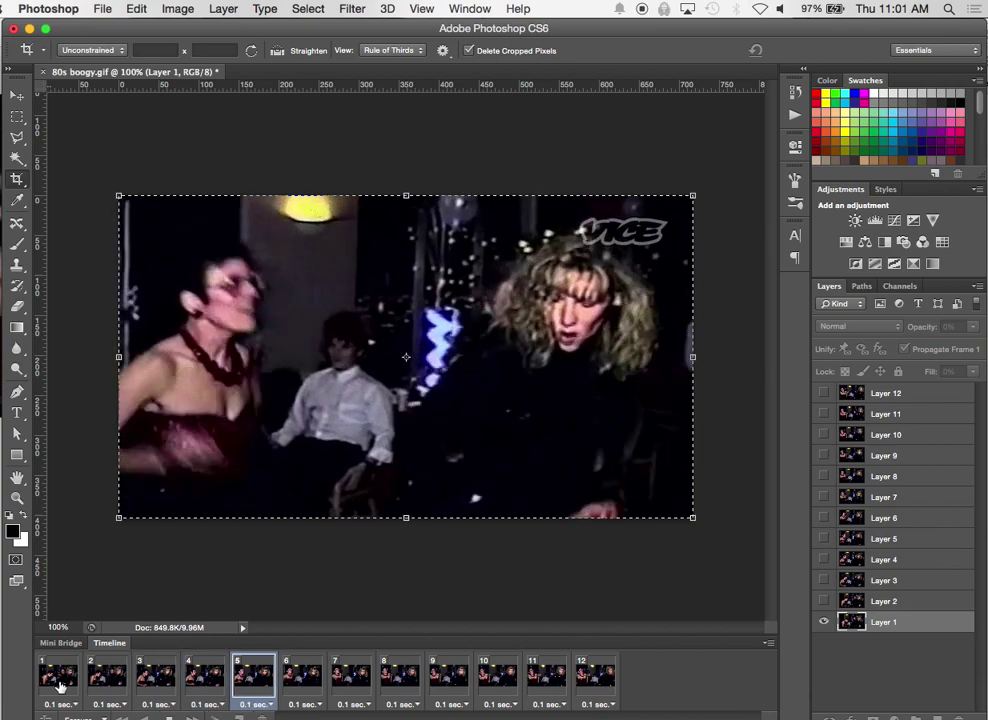
pyautogui.press('space')
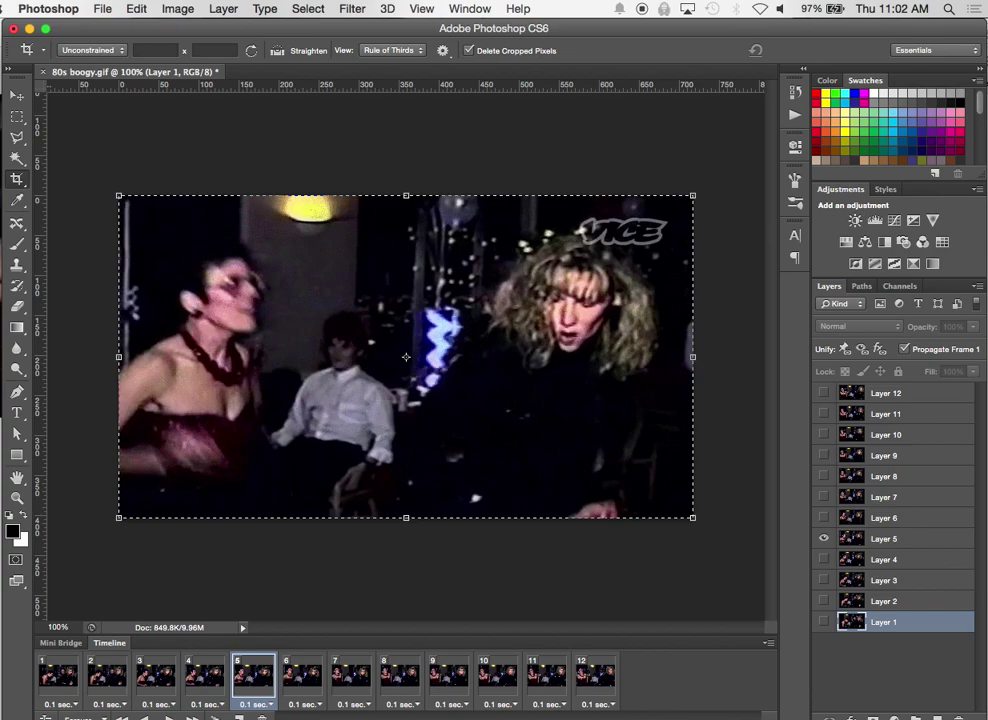
# - Copy frames 2 to 11 and paste them after frame 12 with Paste After Selection
pyautogui.click(105, 678)
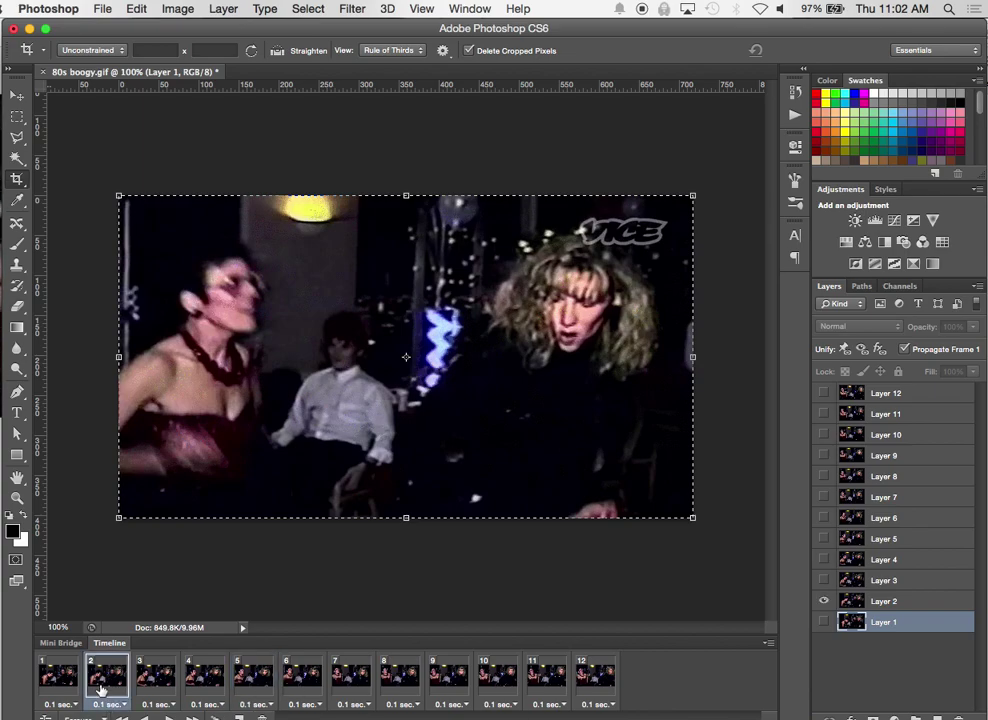
pyautogui.keyDown('shift'); pyautogui.click(552, 680); pyautogui.keyUp('shift')
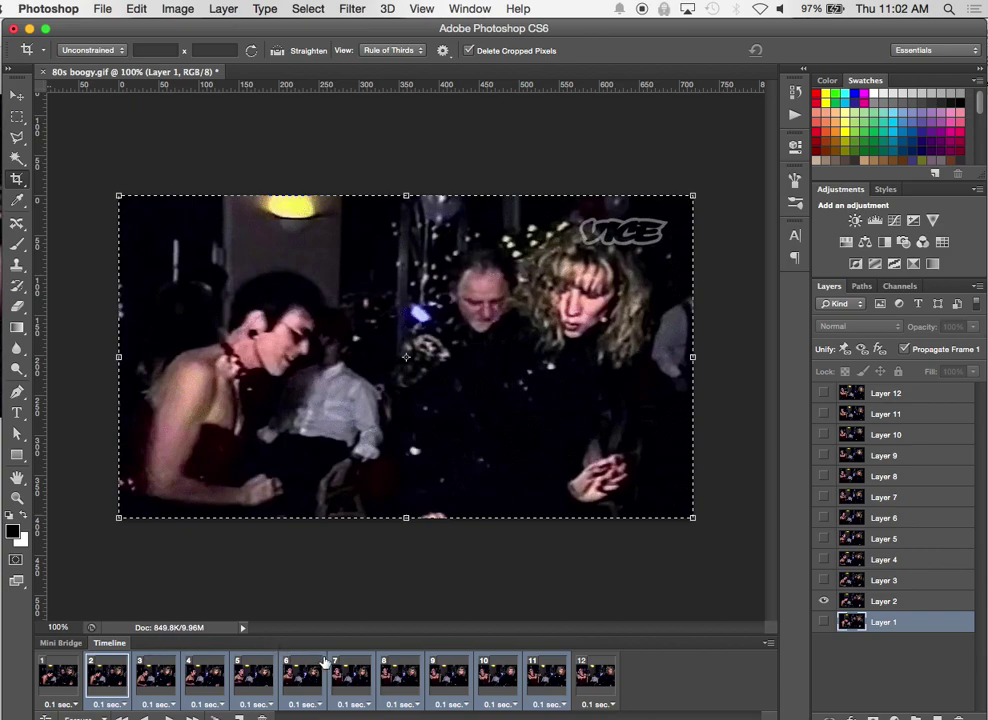
pyautogui.click(771, 649)
pyautogui.click(610, 391)
pyautogui.click(591, 677)
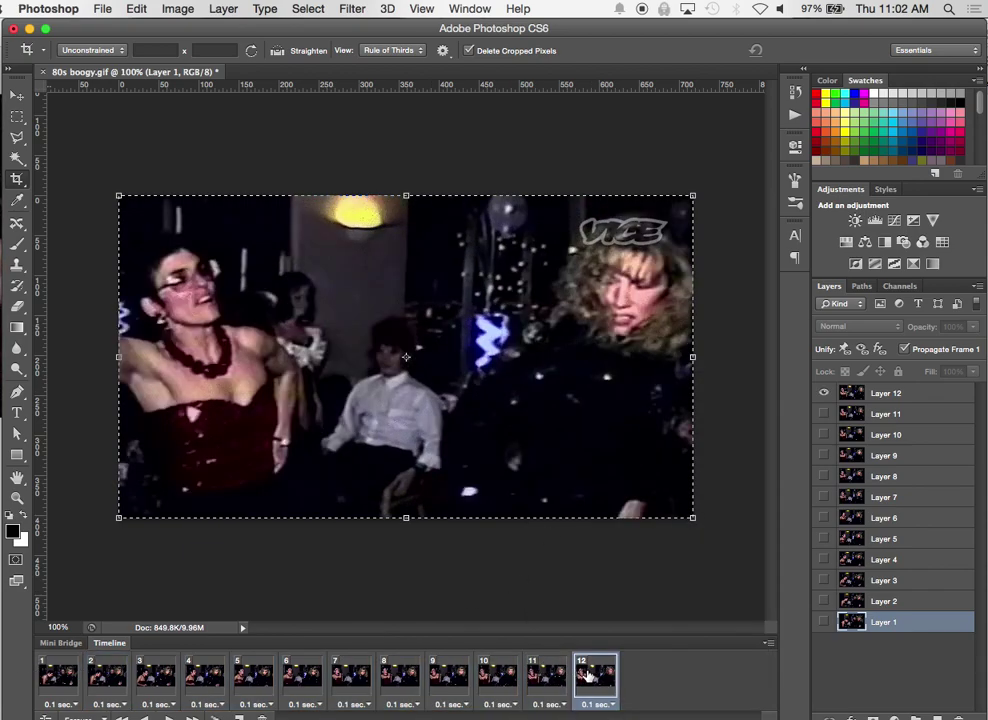
pyautogui.click(768, 645)
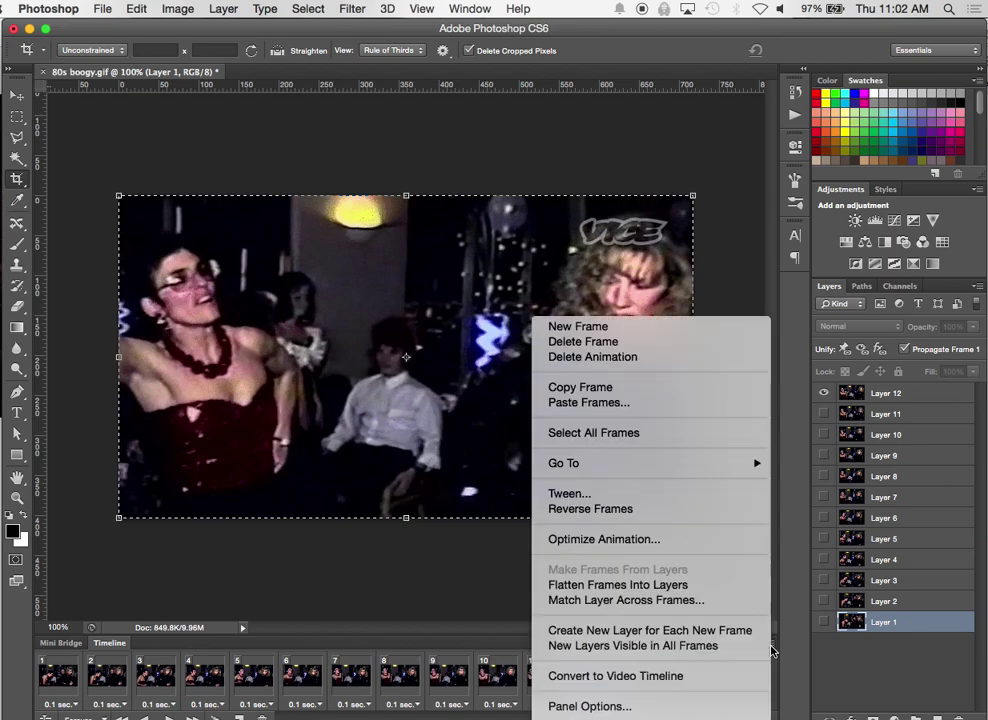
pyautogui.click(588, 402)
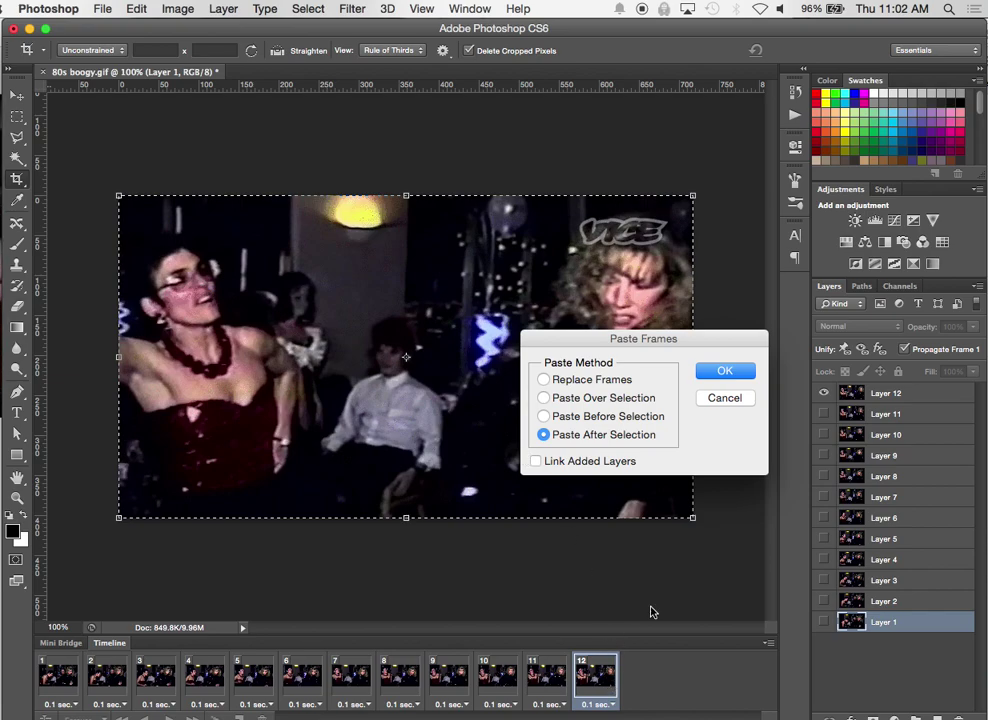
pyautogui.click(726, 372)
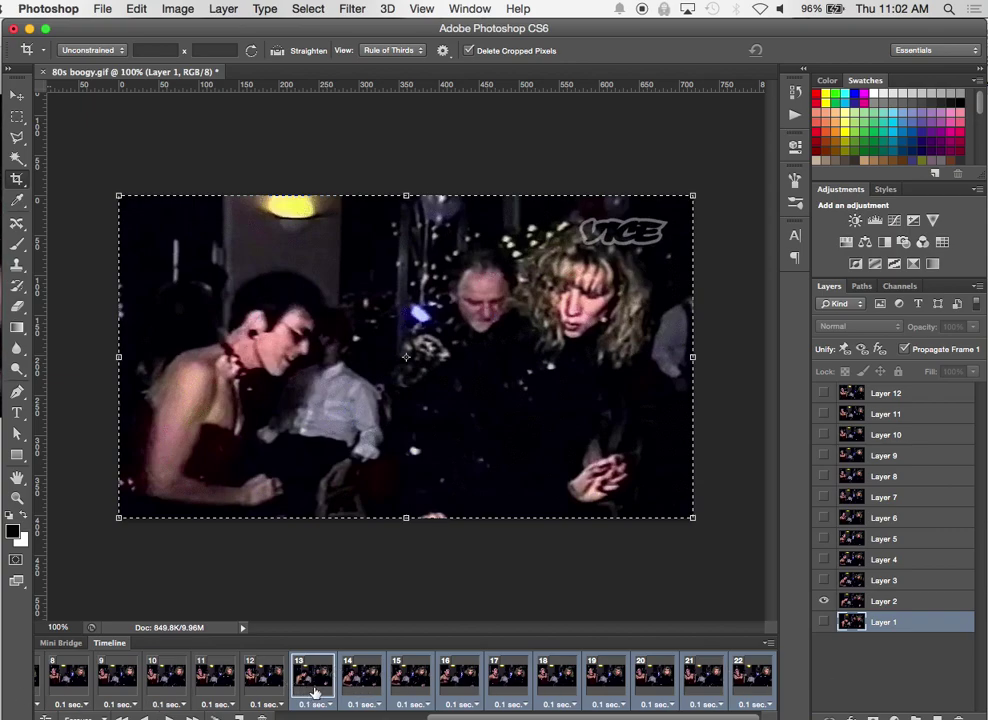
# - Reverse the order of the pasted frames 13 to 22 and play the animation
pyautogui.click(768, 644)
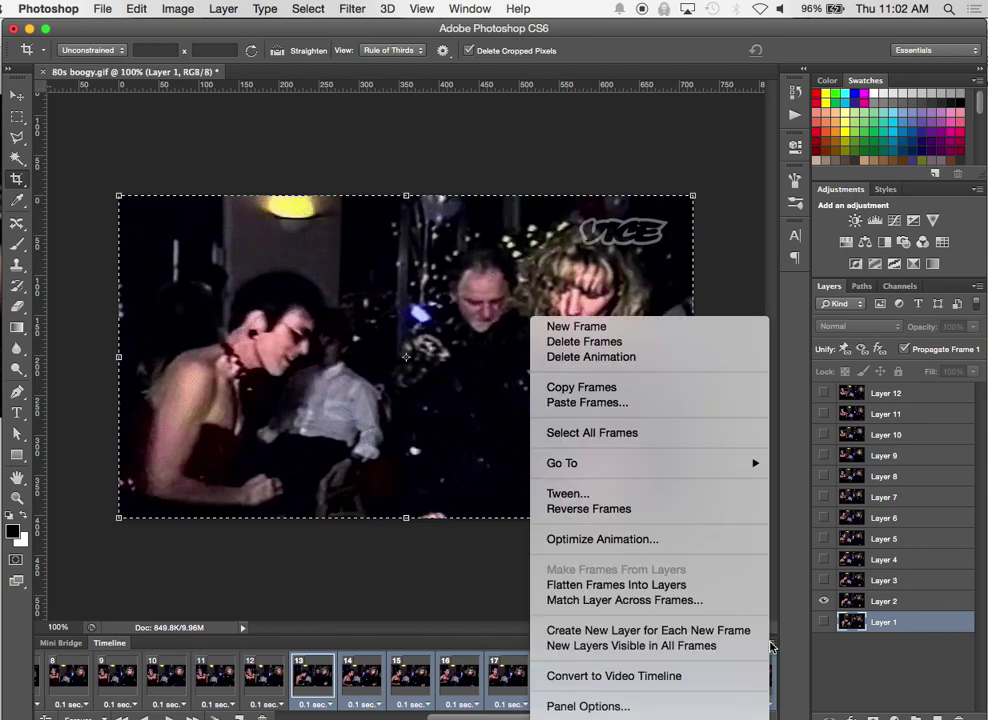
pyautogui.click(615, 513)
pyautogui.press('space')
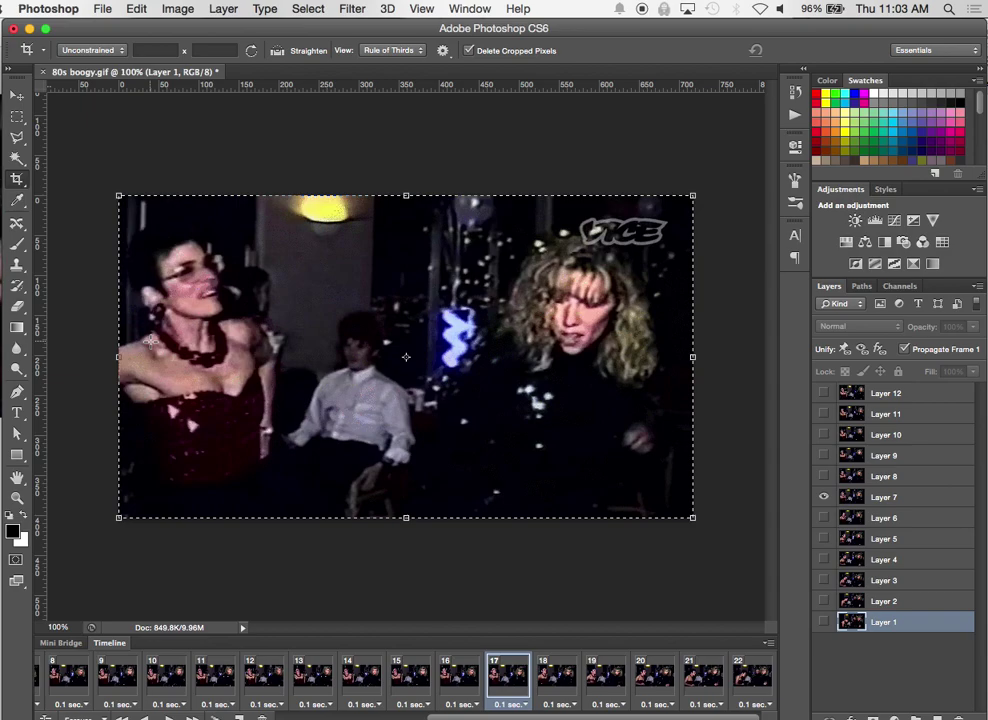
# - Look back through frames 12 to 8 and play the animation from frame 1
pyautogui.click(262, 680)
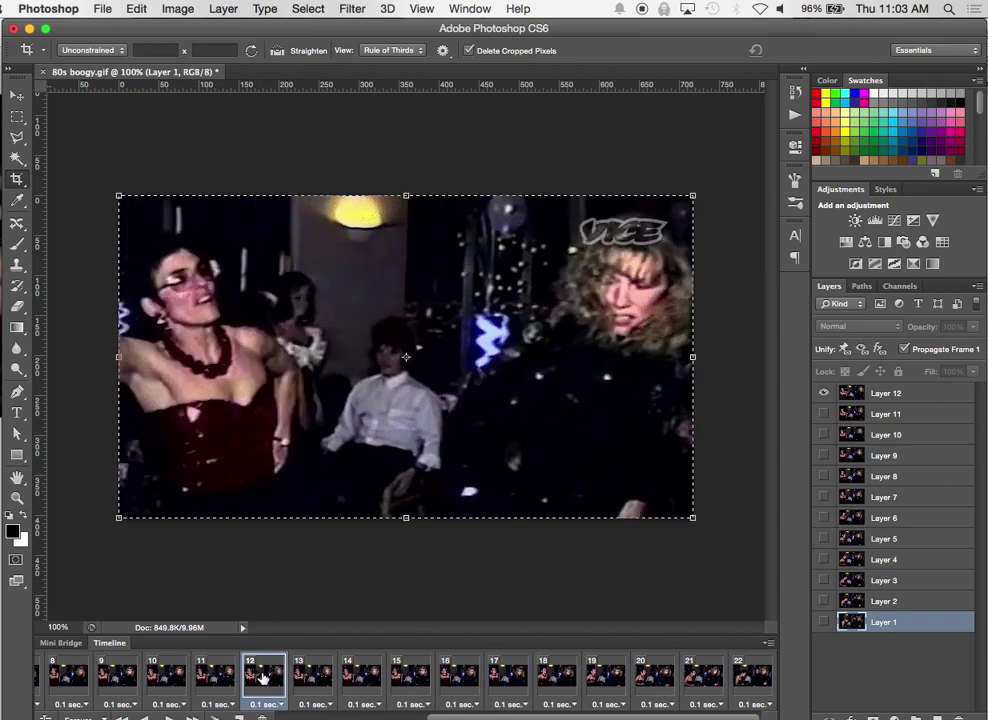
pyautogui.click(215, 682)
pyautogui.click(166, 679)
pyautogui.click(117, 679)
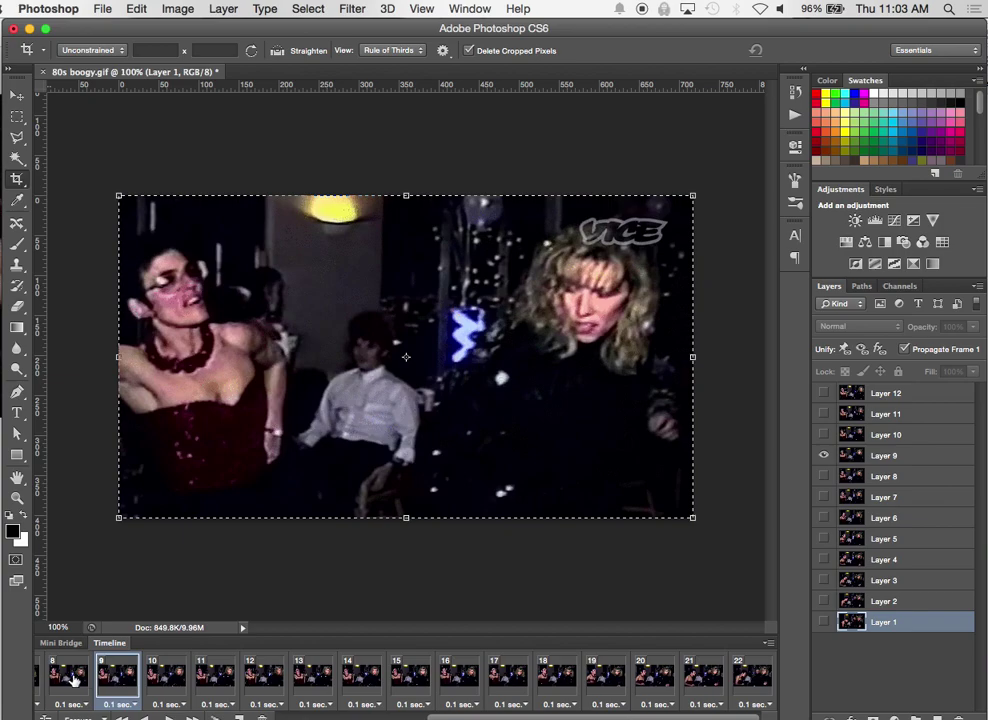
pyautogui.click(68, 680)
pyautogui.click(73, 681)
pyautogui.press('space')
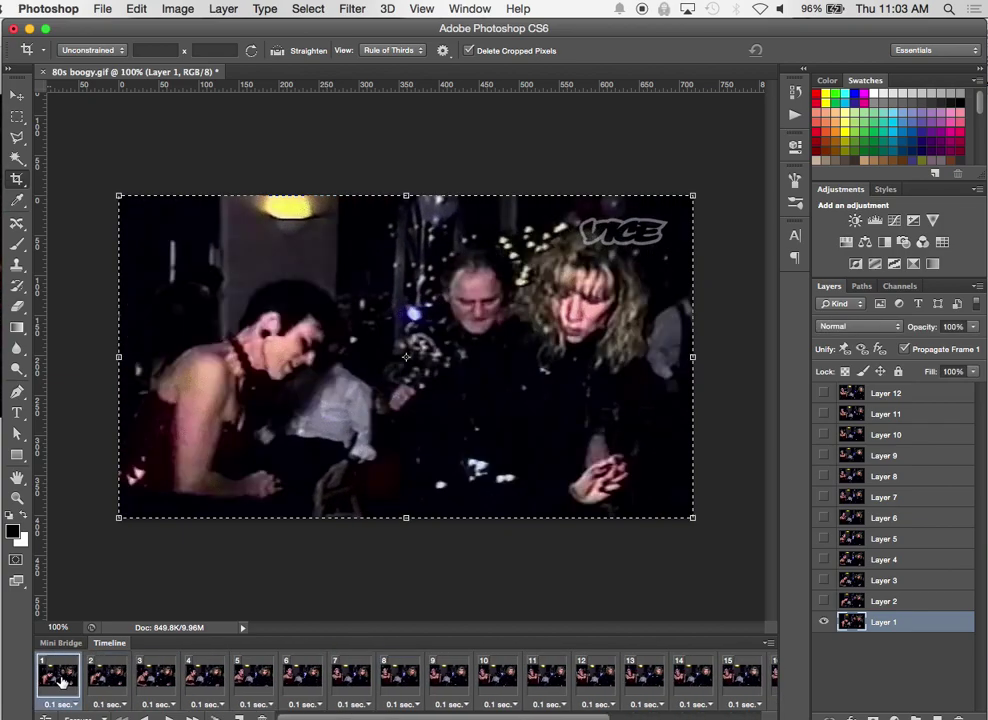
pyautogui.press('space')
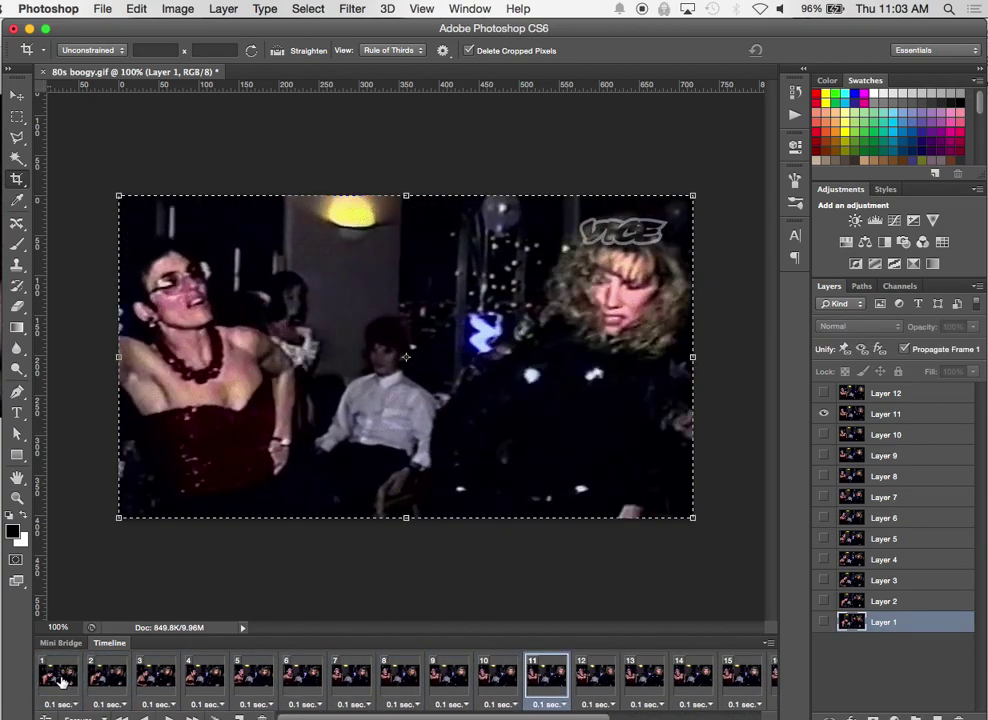
# - Go back and forth through frames 7 to 13 to examine the transition into the reversed frames
pyautogui.click(449, 679)
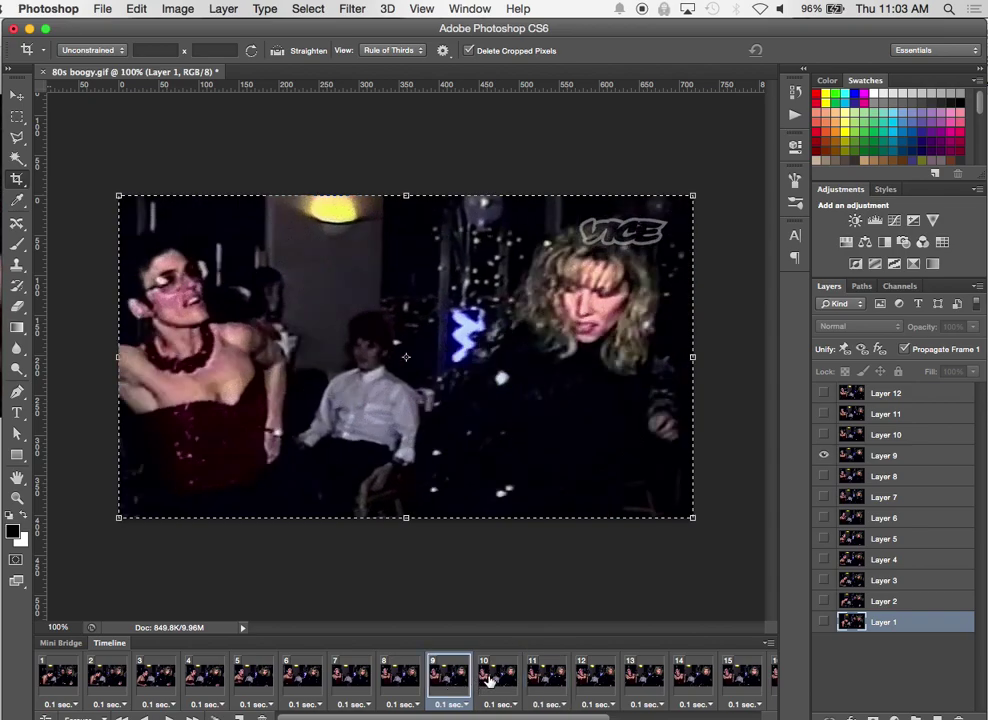
pyautogui.click(497, 679)
pyautogui.click(392, 680)
pyautogui.click(348, 682)
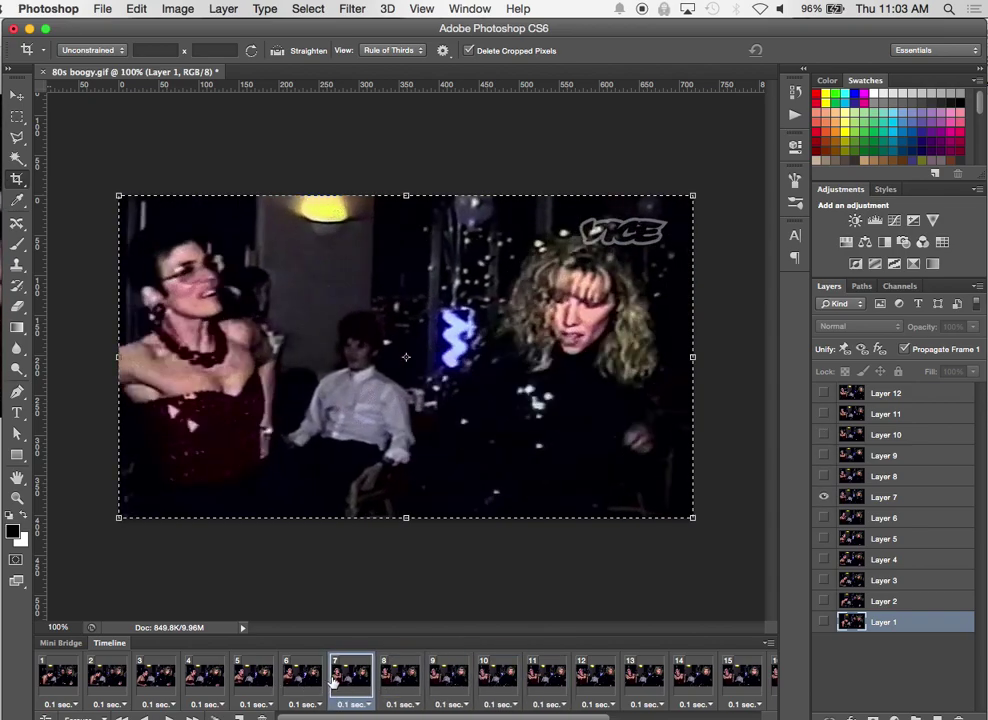
pyautogui.click(399, 680)
pyautogui.click(449, 679)
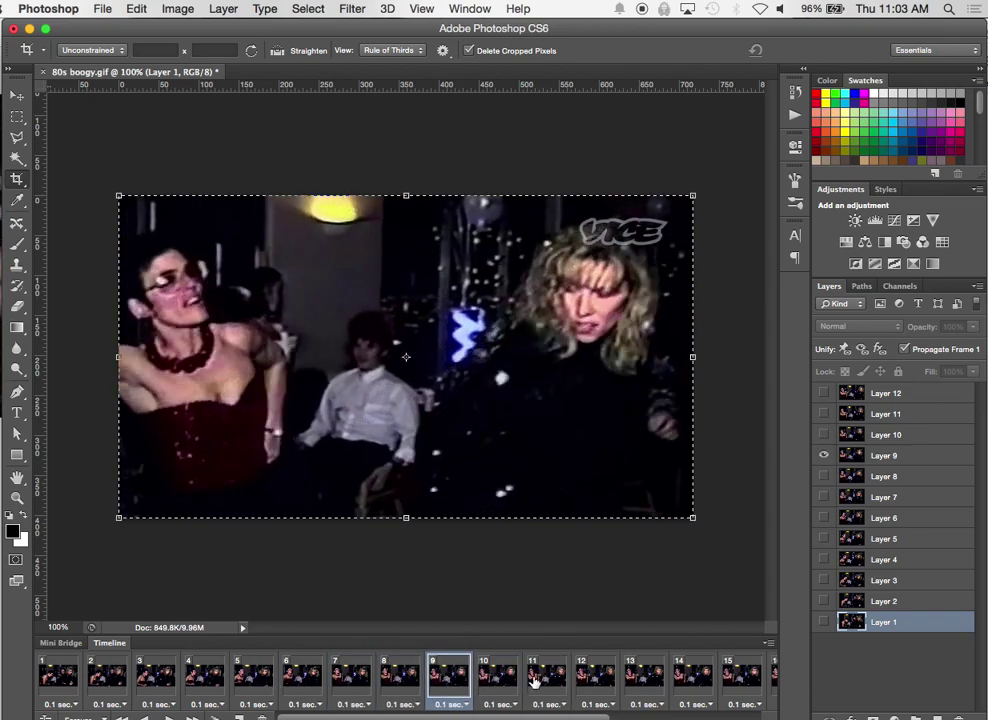
pyautogui.click(497, 680)
pyautogui.click(554, 683)
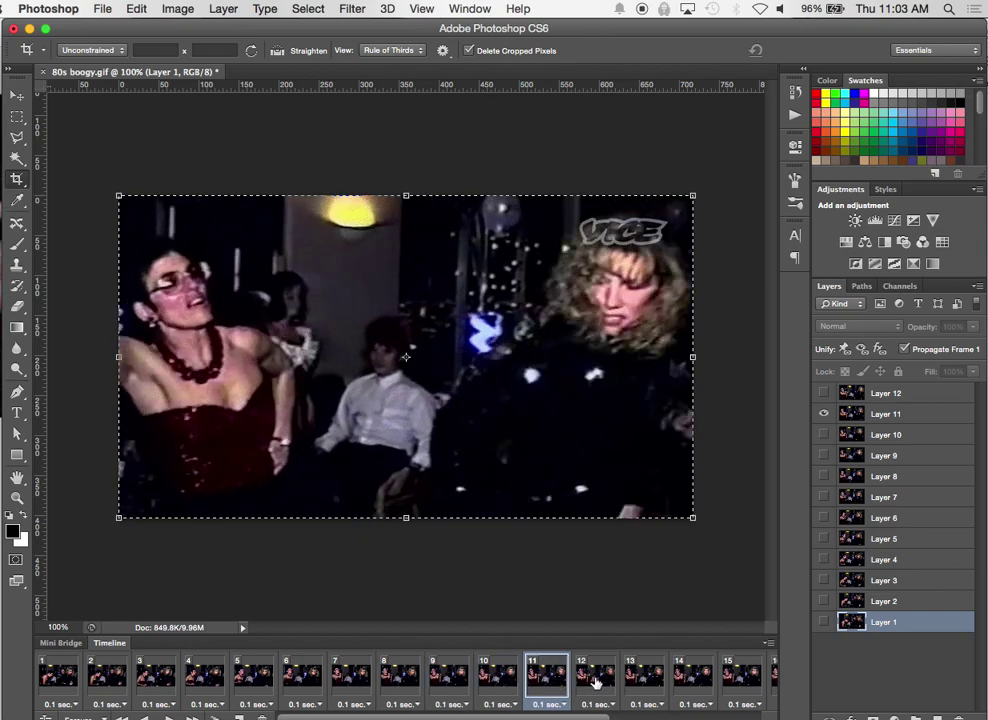
pyautogui.click(595, 680)
pyautogui.click(648, 680)
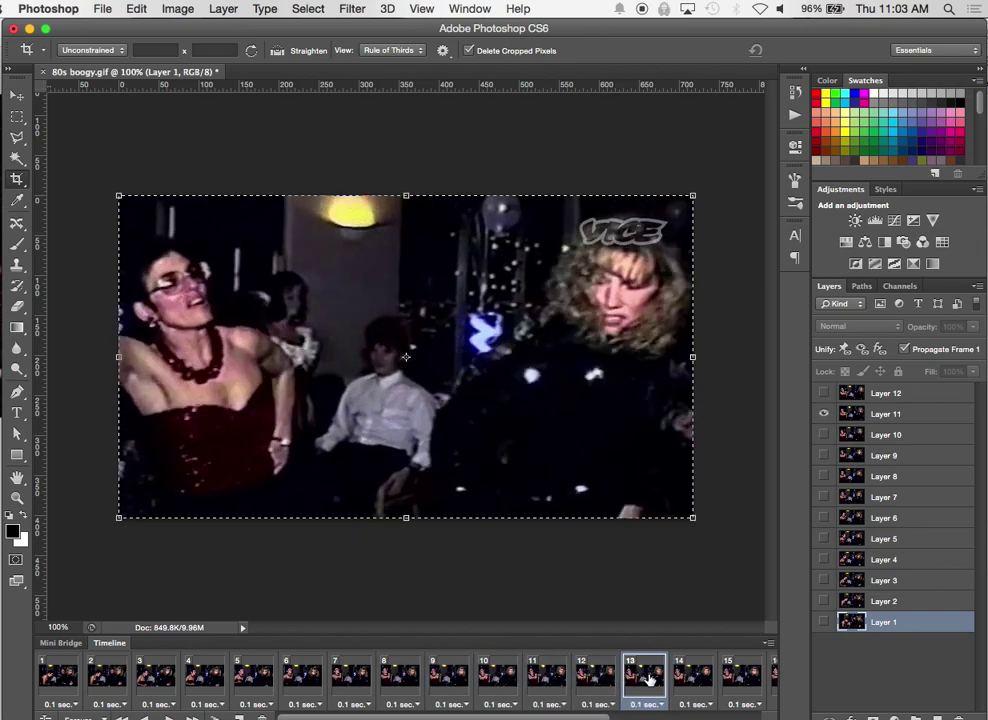
pyautogui.click(598, 681)
pyautogui.click(549, 683)
pyautogui.click(497, 680)
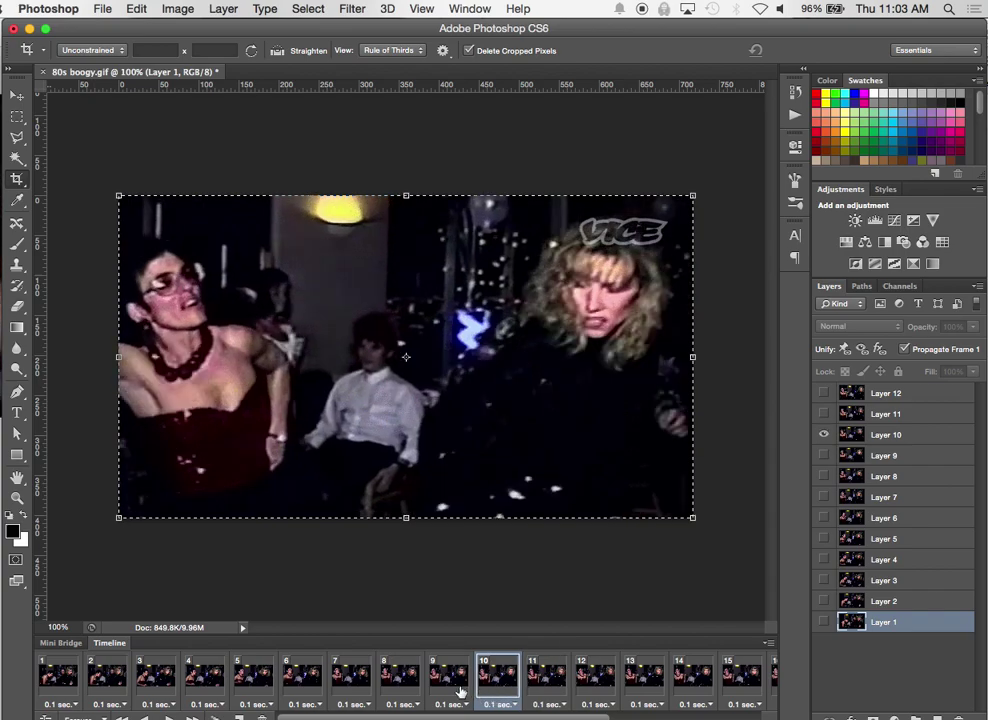
pyautogui.click(449, 680)
pyautogui.click(500, 680)
# - Delete frame 11 and check the loop's turning point across frames 9 to 12
pyautogui.click(548, 680)
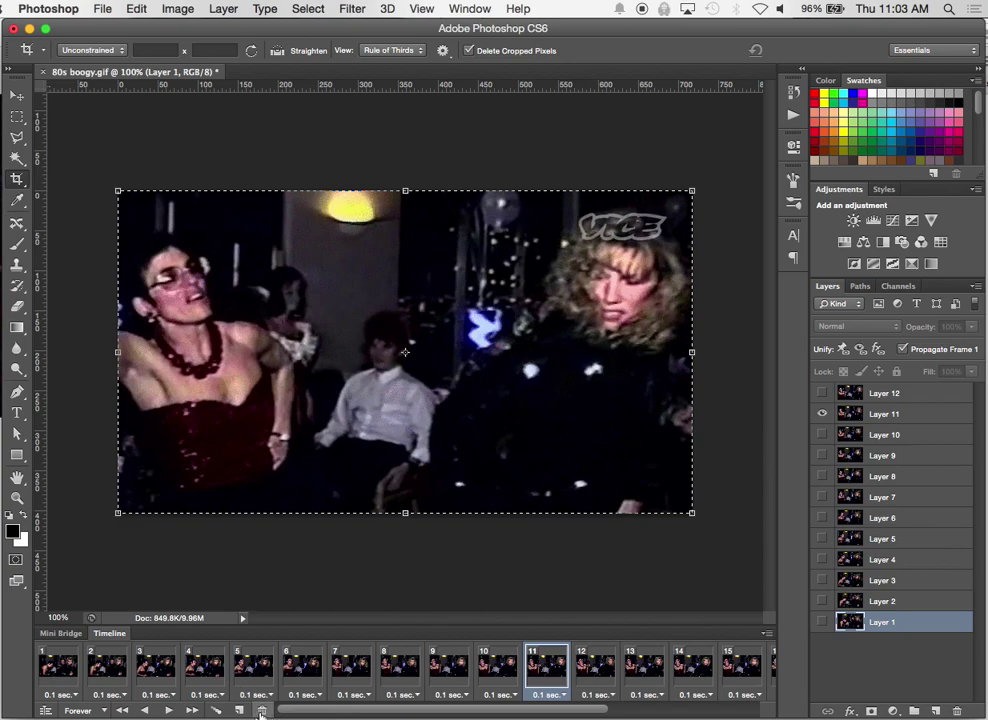
pyautogui.click(452, 665)
pyautogui.click(508, 668)
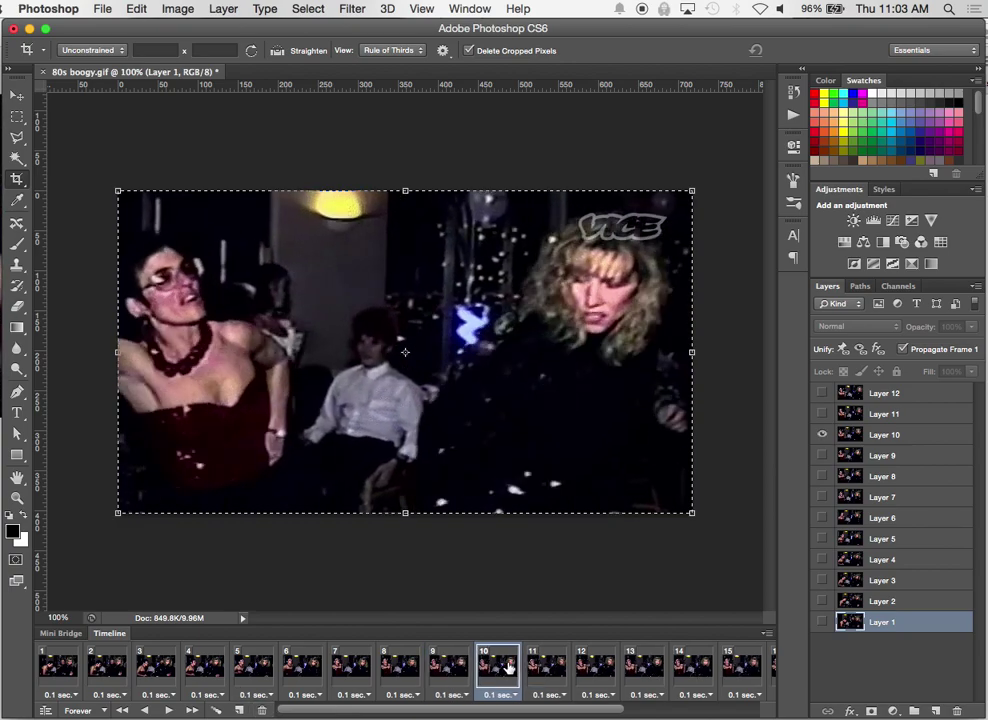
pyautogui.click(546, 666)
pyautogui.click(595, 668)
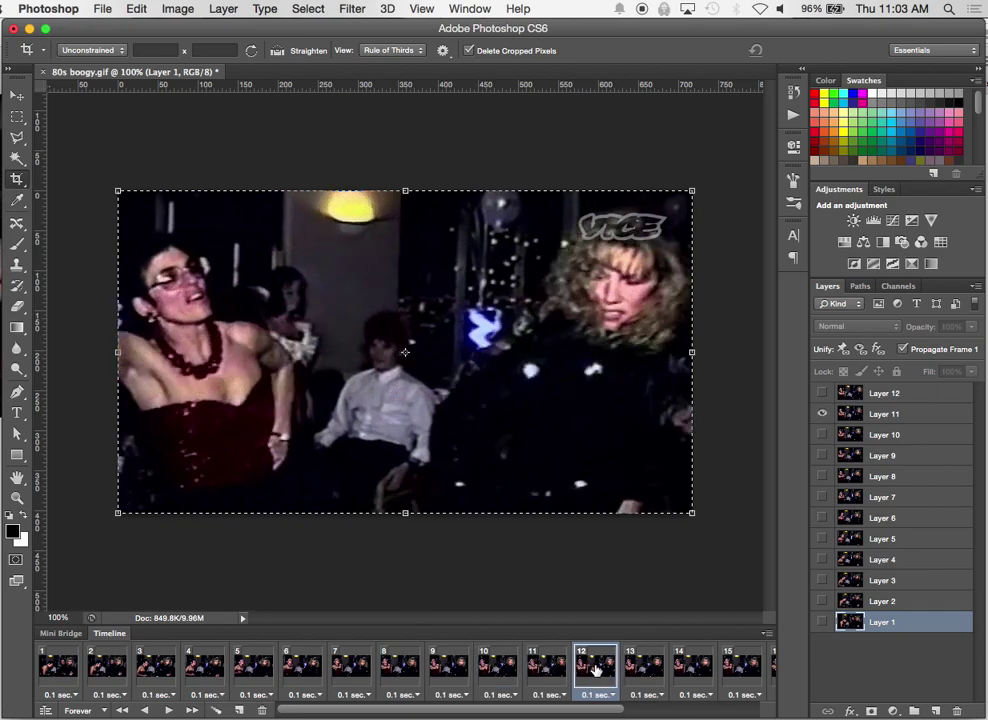
# - Play the animation and check frames 11 and 12 at the turning point again
pyautogui.press('space')
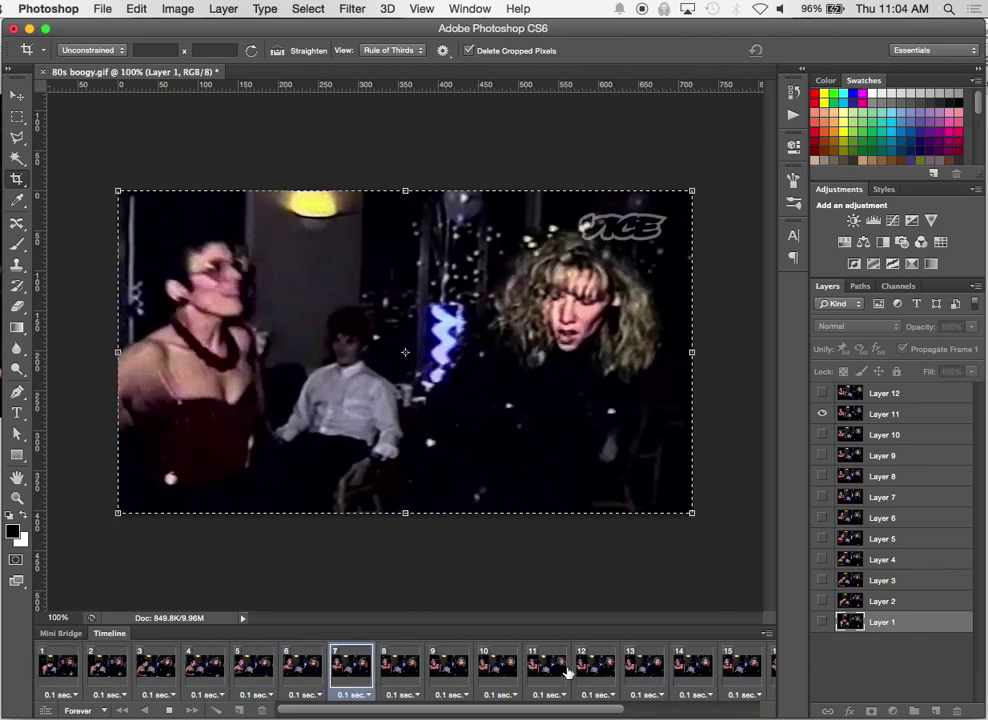
pyautogui.press('space')
pyautogui.click(547, 665)
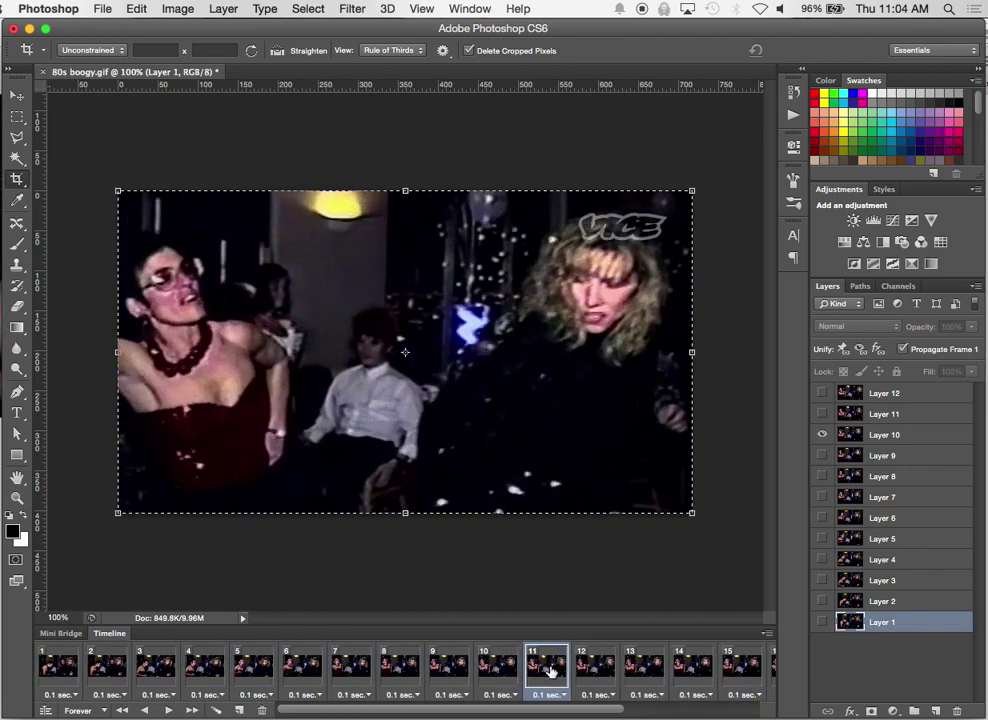
pyautogui.click(598, 670)
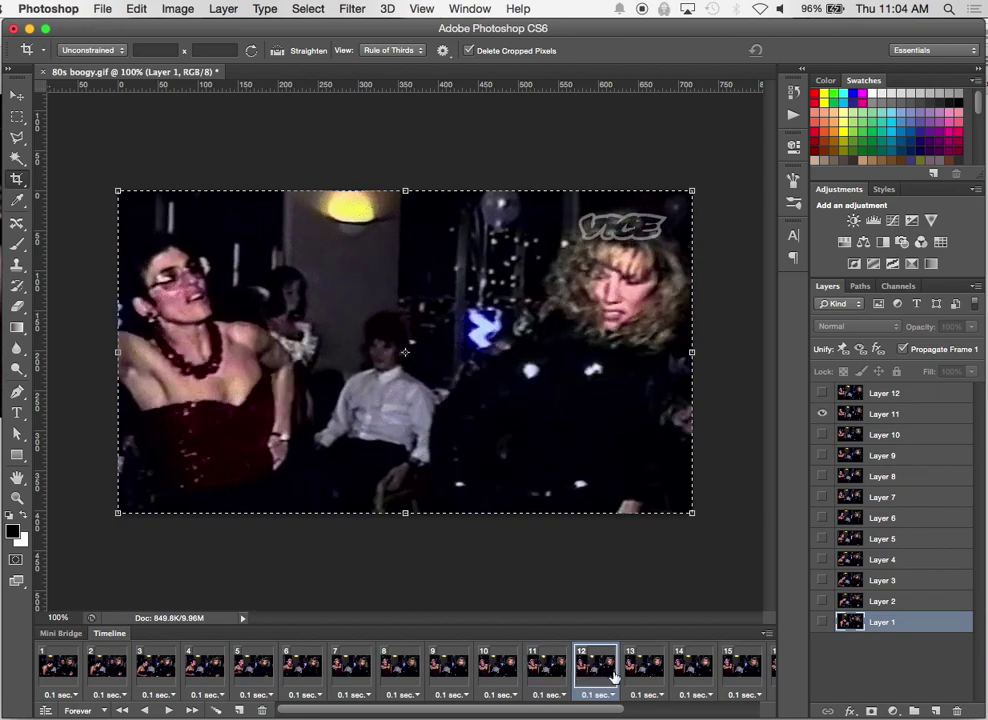
# - Go through frames 10 to 13 at the loop's turning point and play the animation before returning to frame 13
pyautogui.click(538, 672)
pyautogui.click(500, 670)
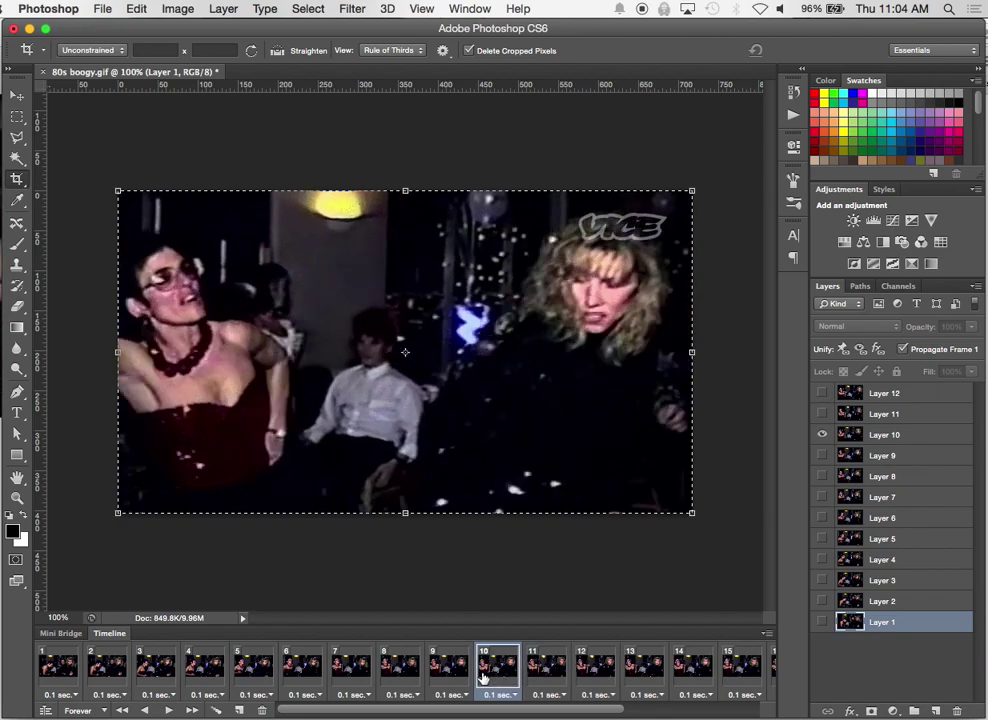
pyautogui.click(543, 677)
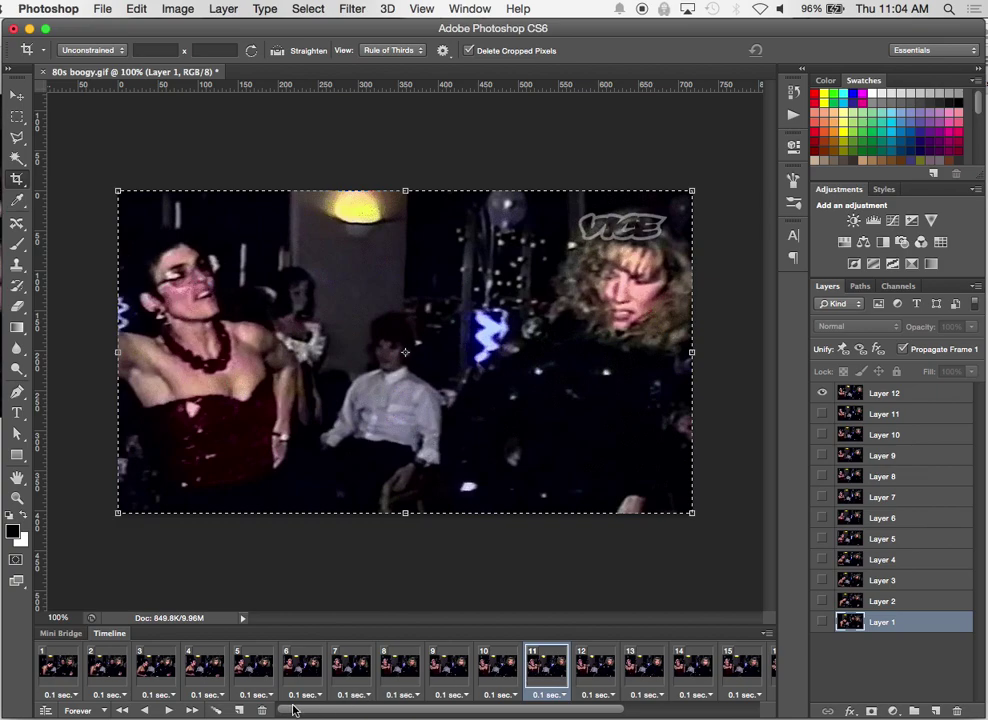
pyautogui.click(498, 672)
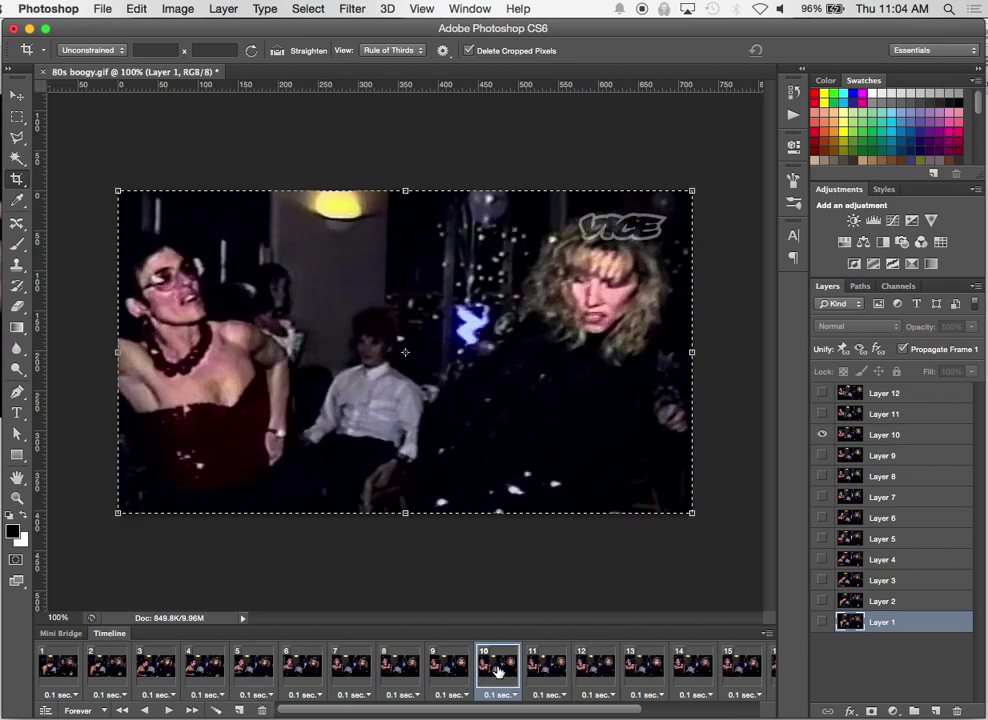
pyautogui.click(555, 672)
pyautogui.click(591, 672)
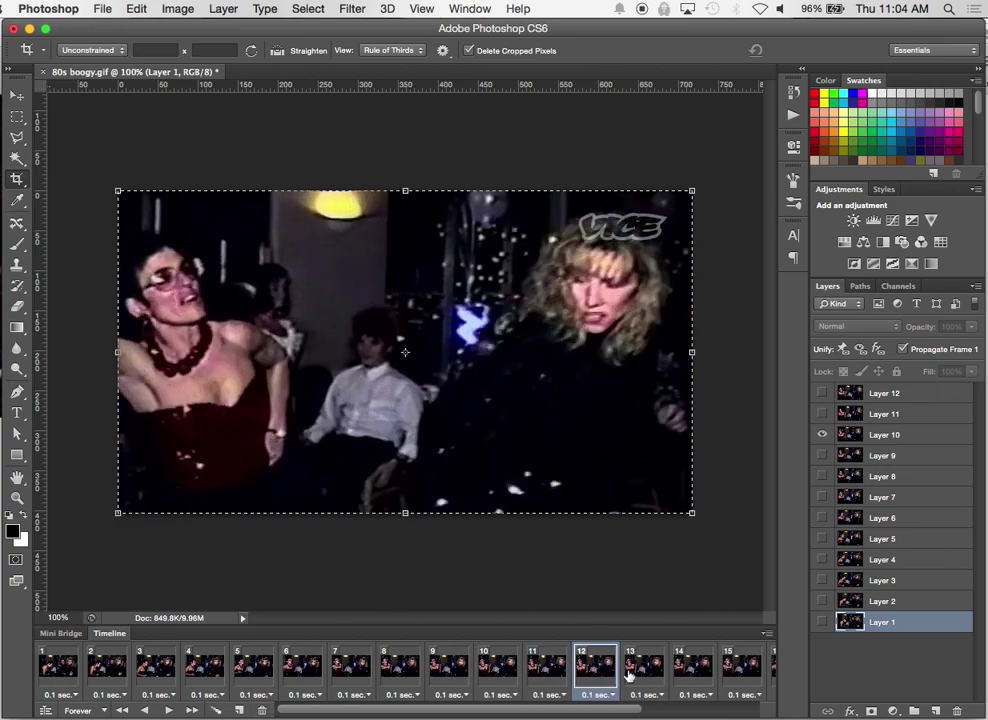
pyautogui.click(644, 672)
pyautogui.press('space')
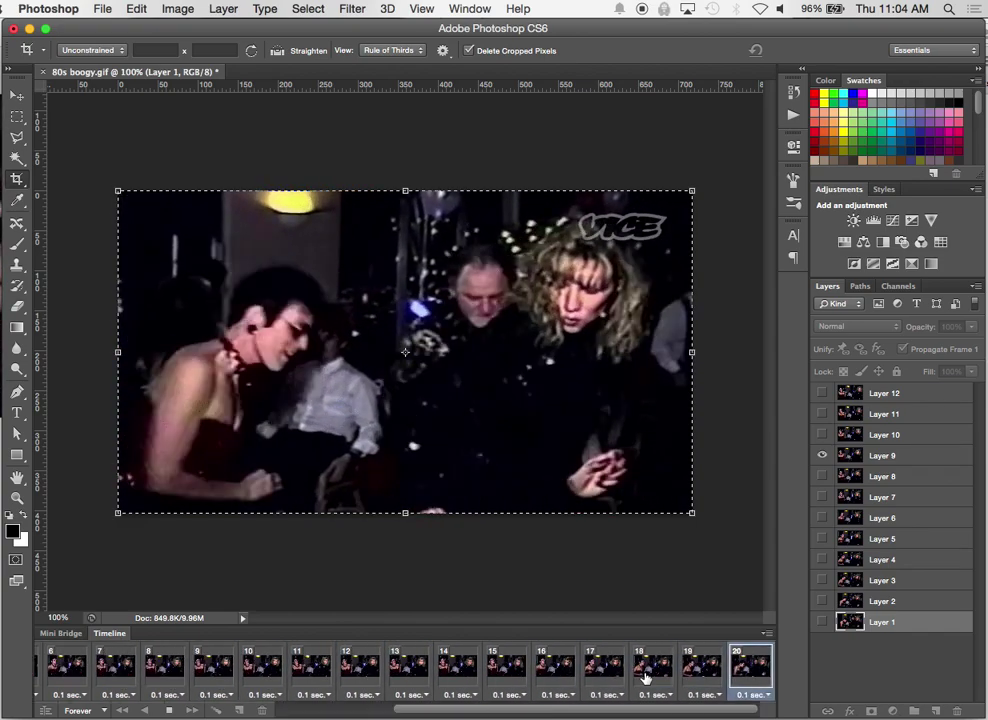
pyautogui.click(645, 678)
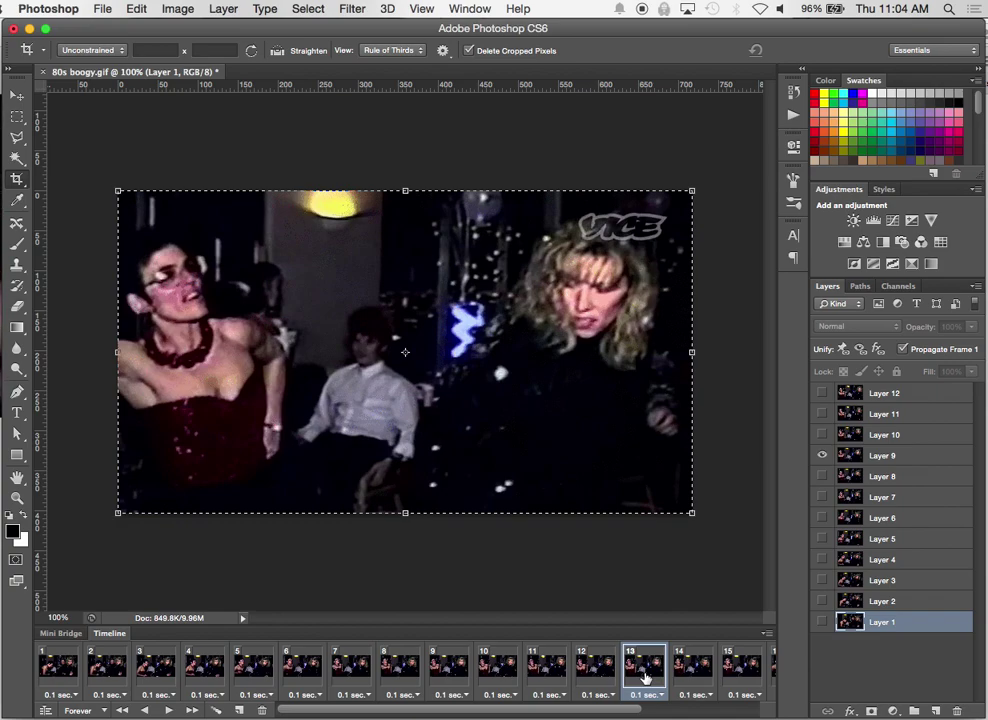
# - Start a Save for Web export and restore the marked transparent swatches in the color table to their original colors
pyautogui.press('super+alt+shift+s')
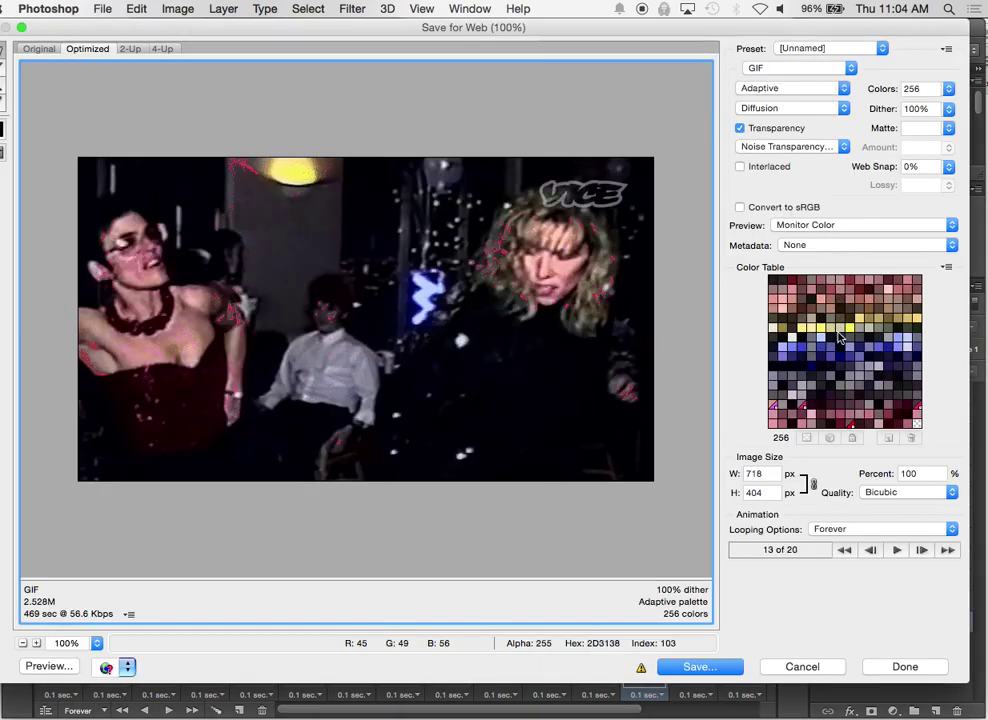
pyautogui.click(778, 412)
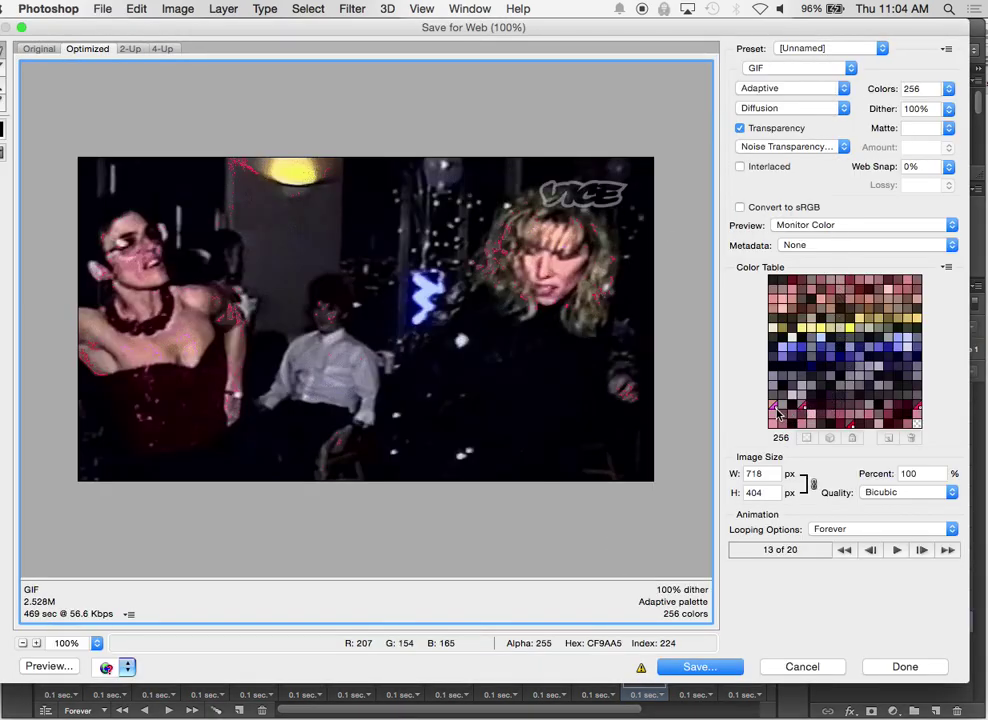
pyautogui.click(777, 410)
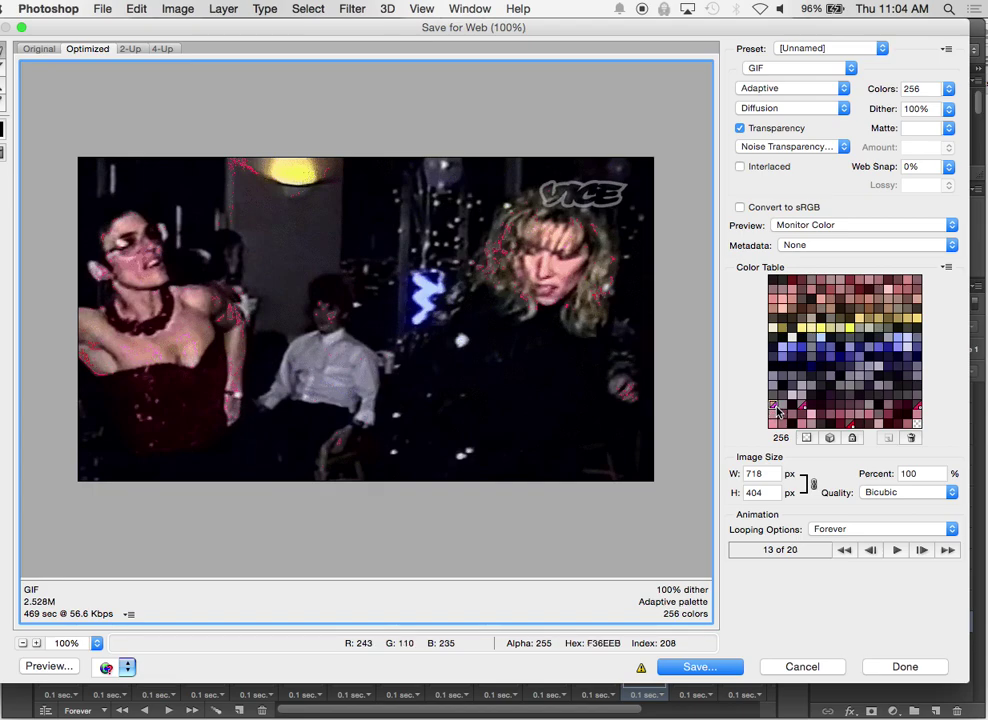
pyautogui.doubleClick(777, 410)
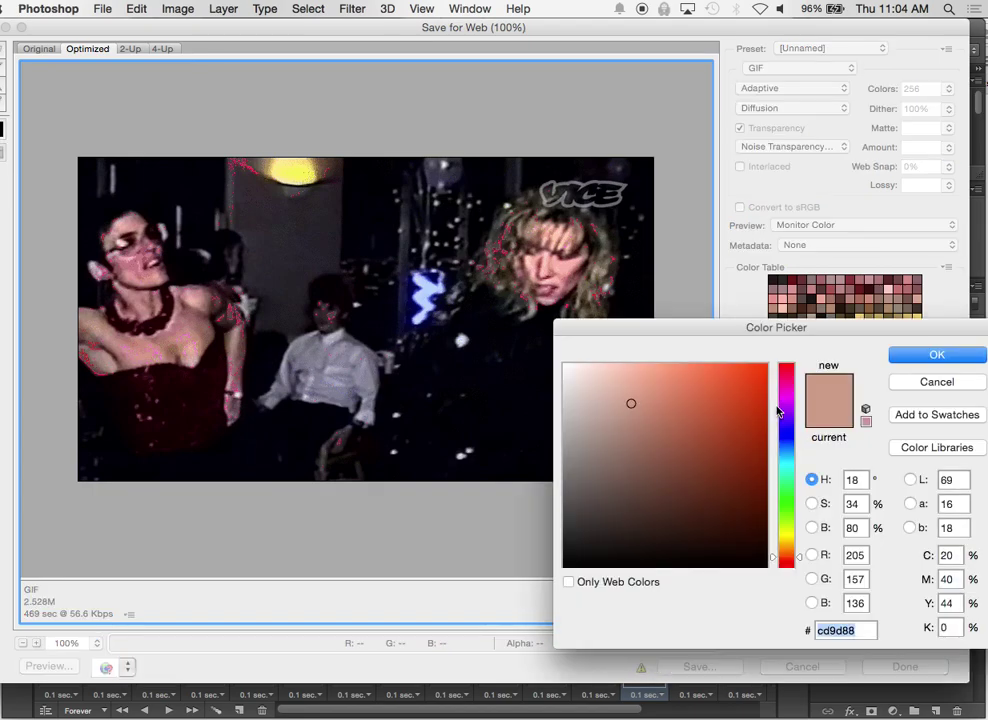
pyautogui.click(949, 349)
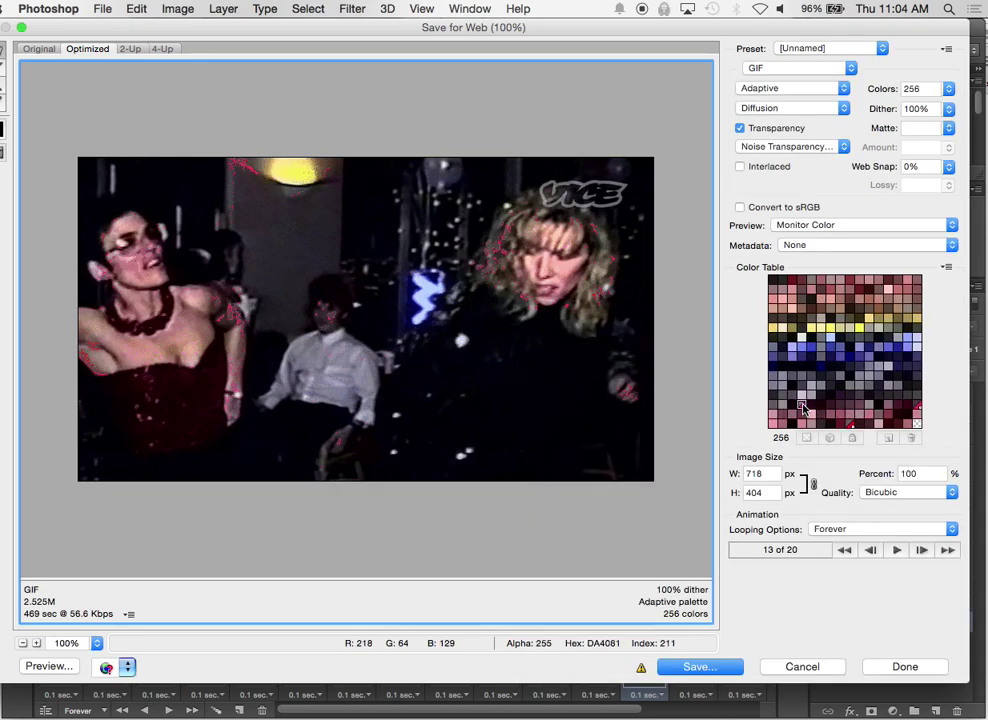
pyautogui.doubleClick(803, 408)
pyautogui.click(950, 355)
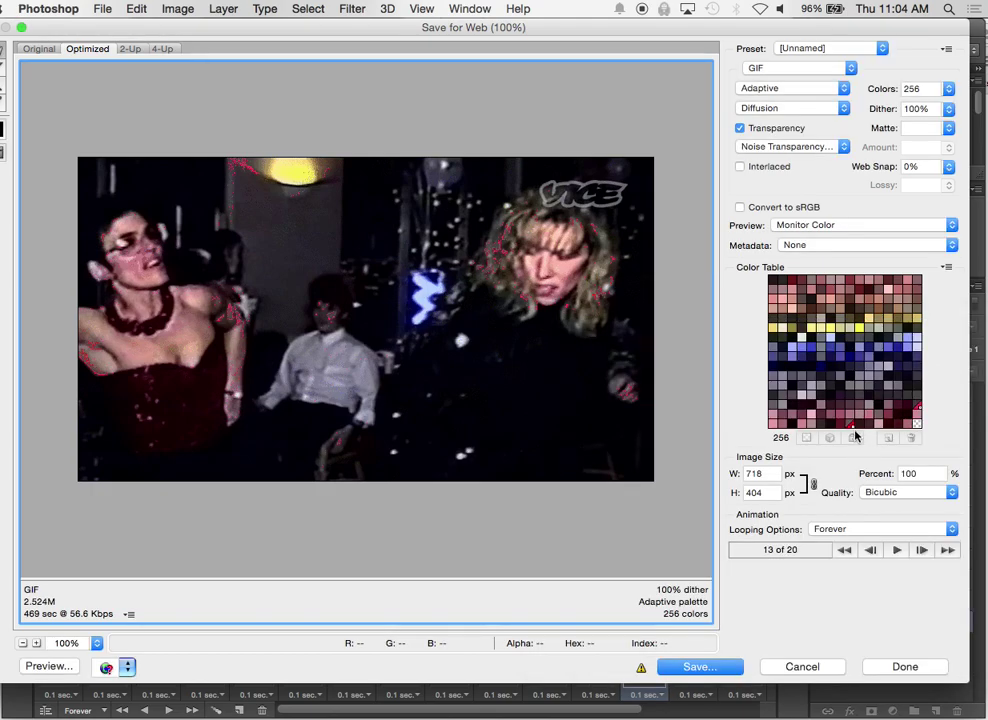
pyautogui.doubleClick(850, 426)
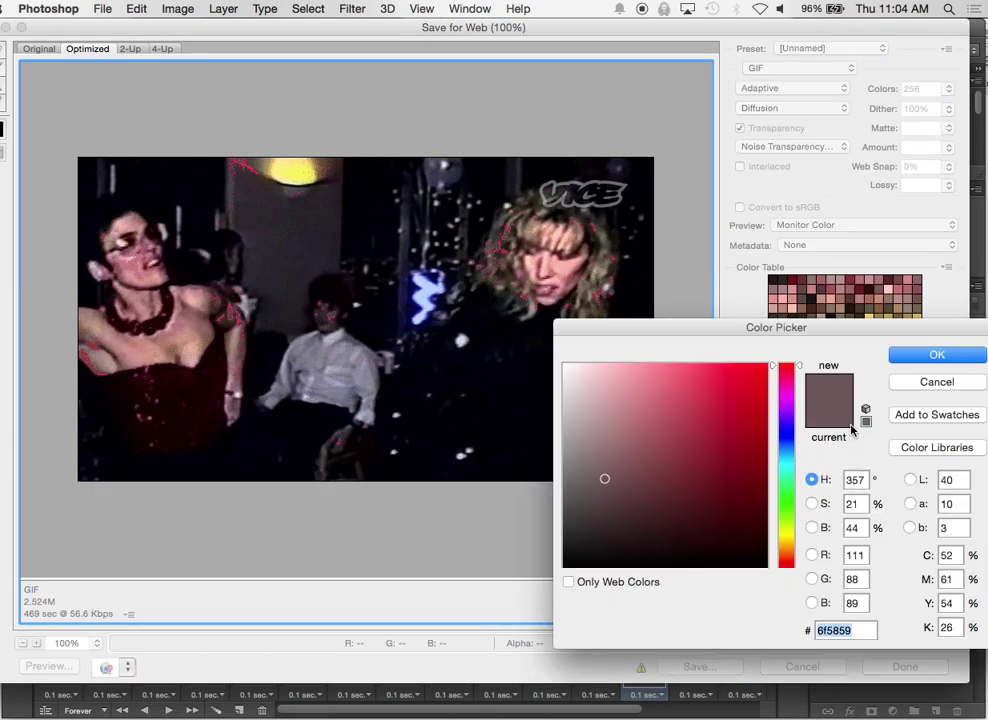
pyautogui.click(950, 356)
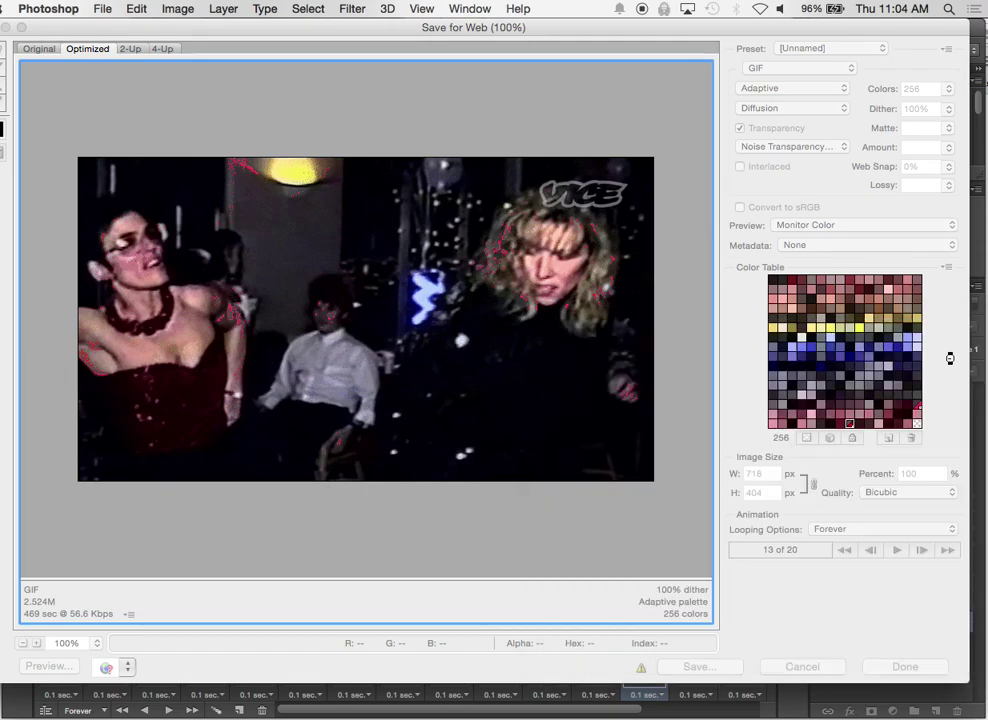
pyautogui.doubleClick(776, 419)
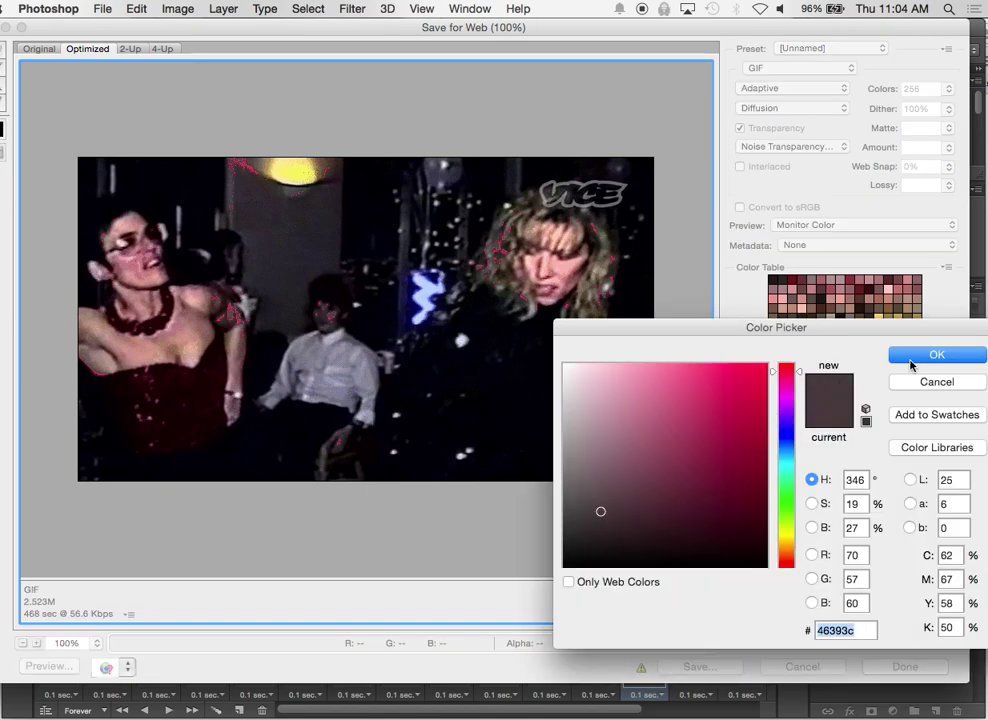
pyautogui.click(912, 357)
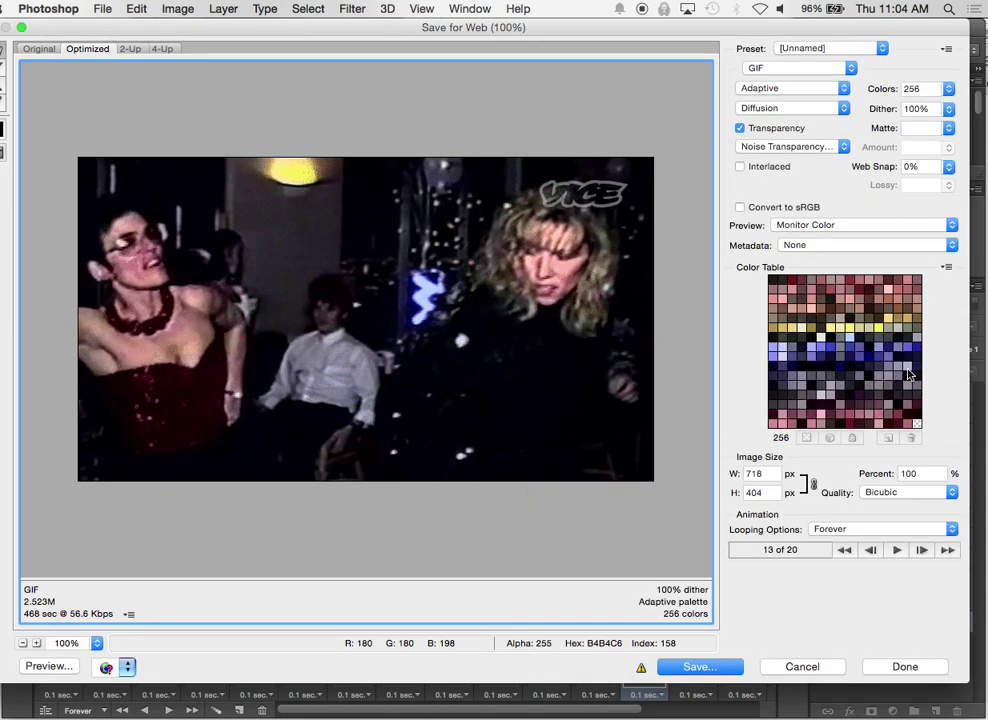
# - Save the optimized GIF as 80s-boogy-FORWARD-AND-BACK.gif in the Animated GIFs folder
pyautogui.click(697, 667)
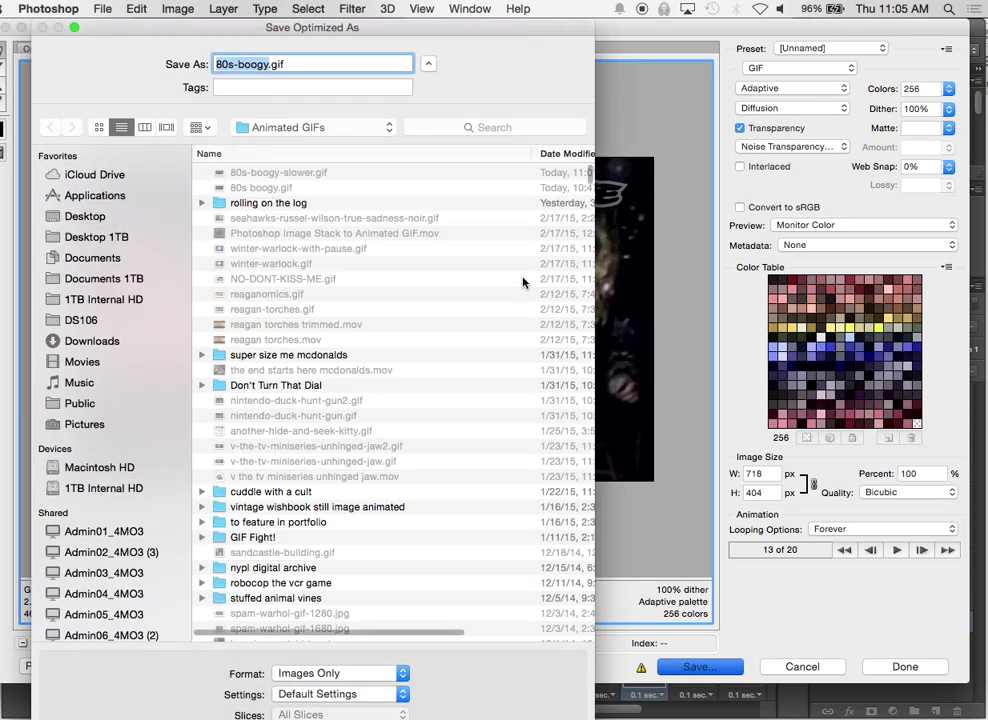
pyautogui.press('Right')
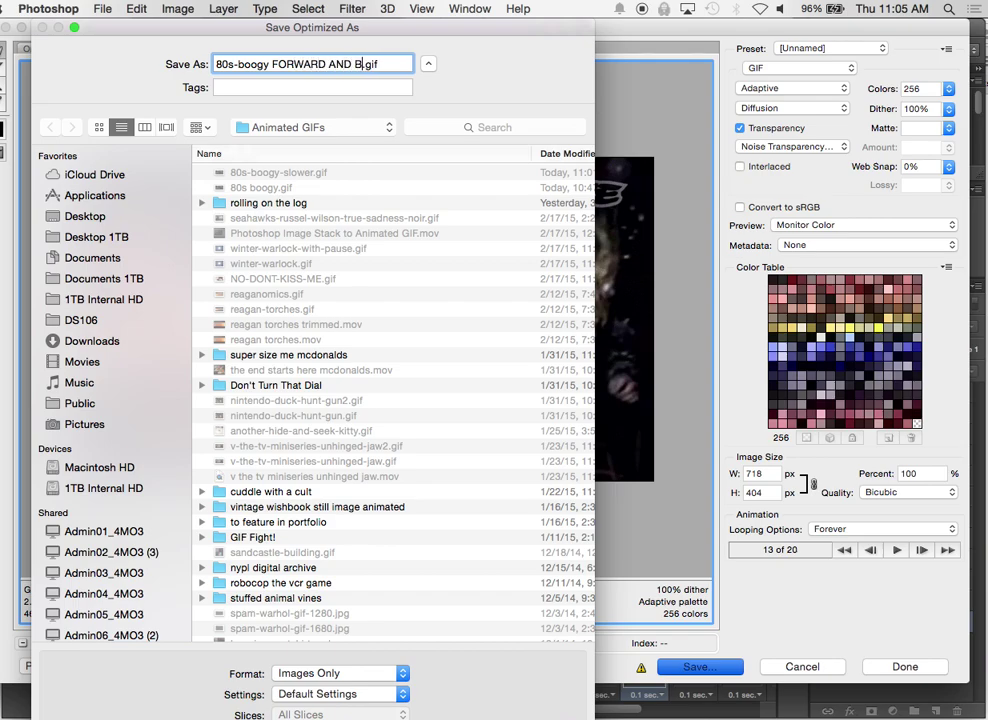
pyautogui.press('Return')
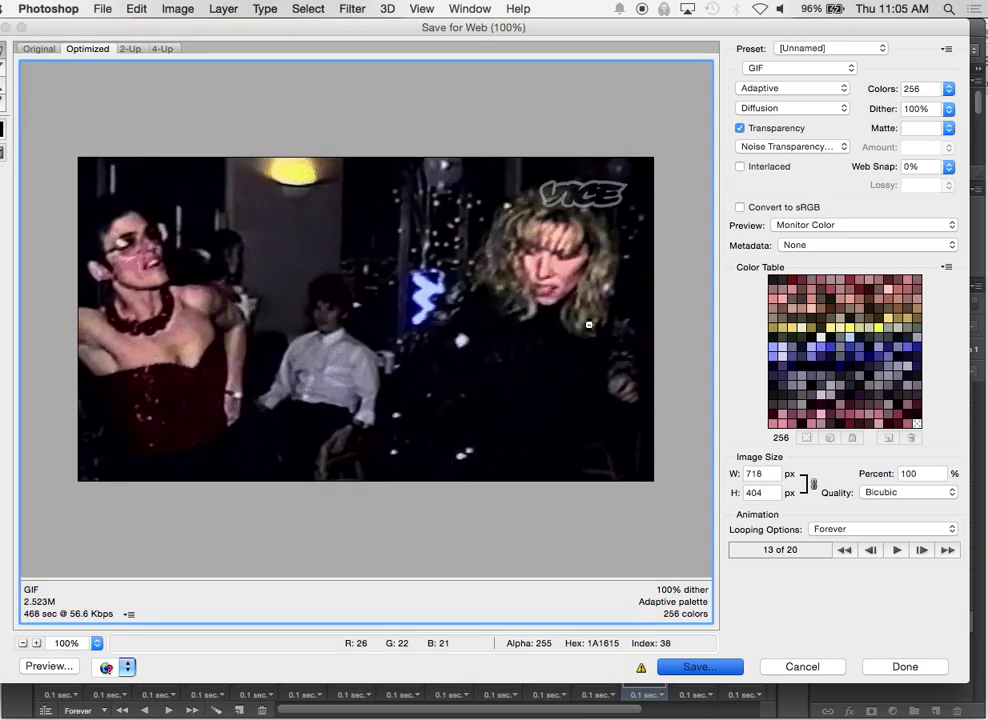
# - Switch to Chrome and open 80s-boogy-FORWARD-AND-BACK.gif in a new tab
pyautogui.press('super+Tab')
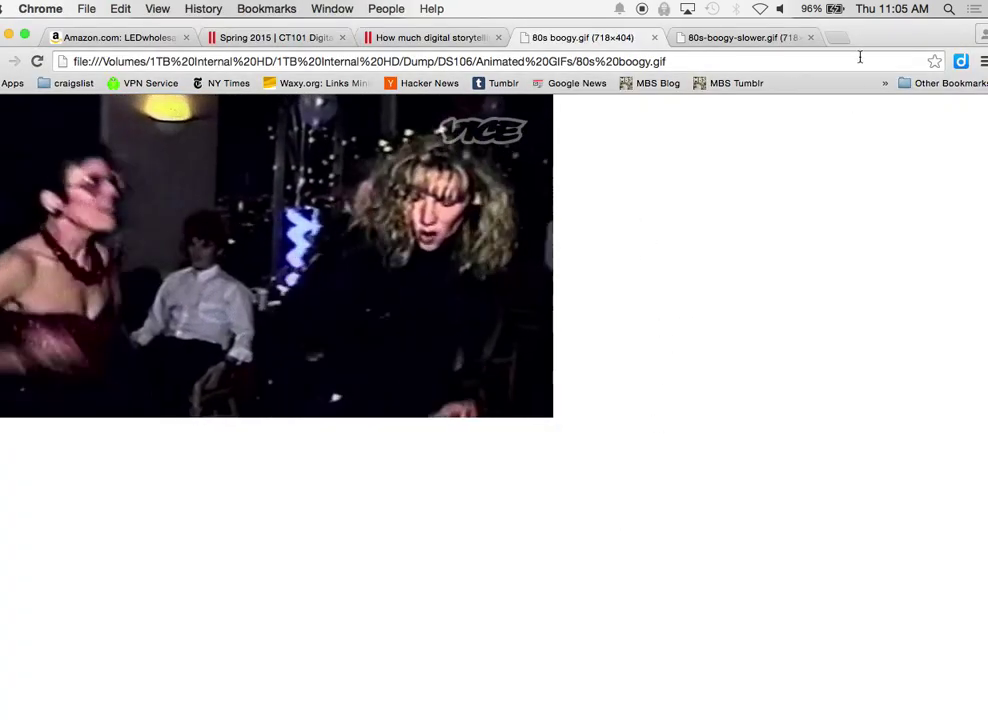
pyautogui.press('super+t')
pyautogui.press('super+o')
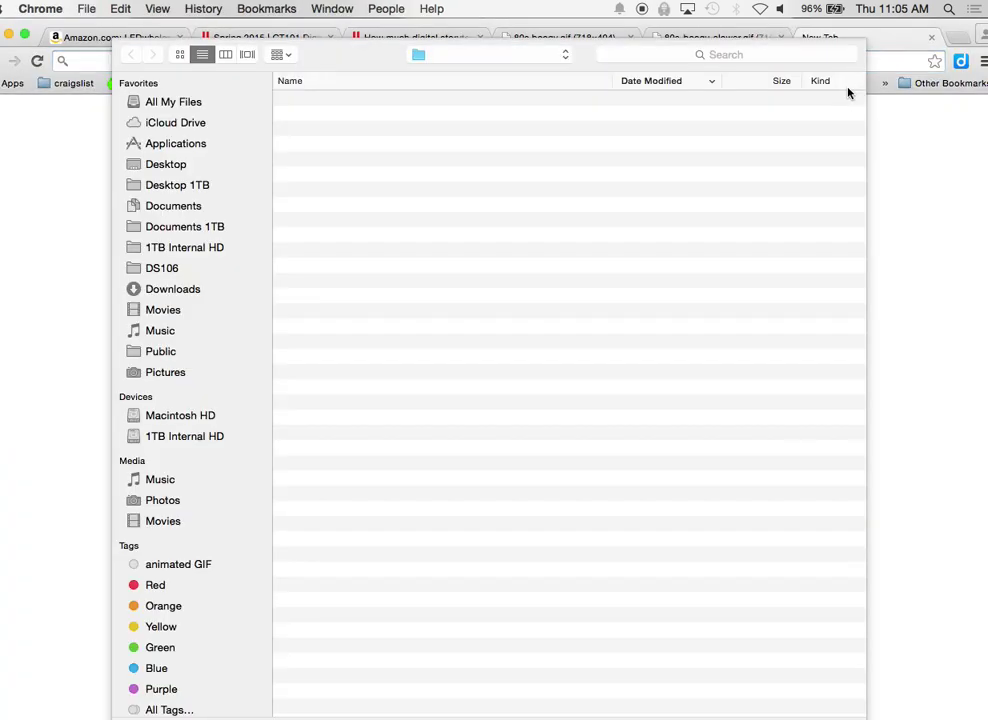
pyautogui.press('Return')
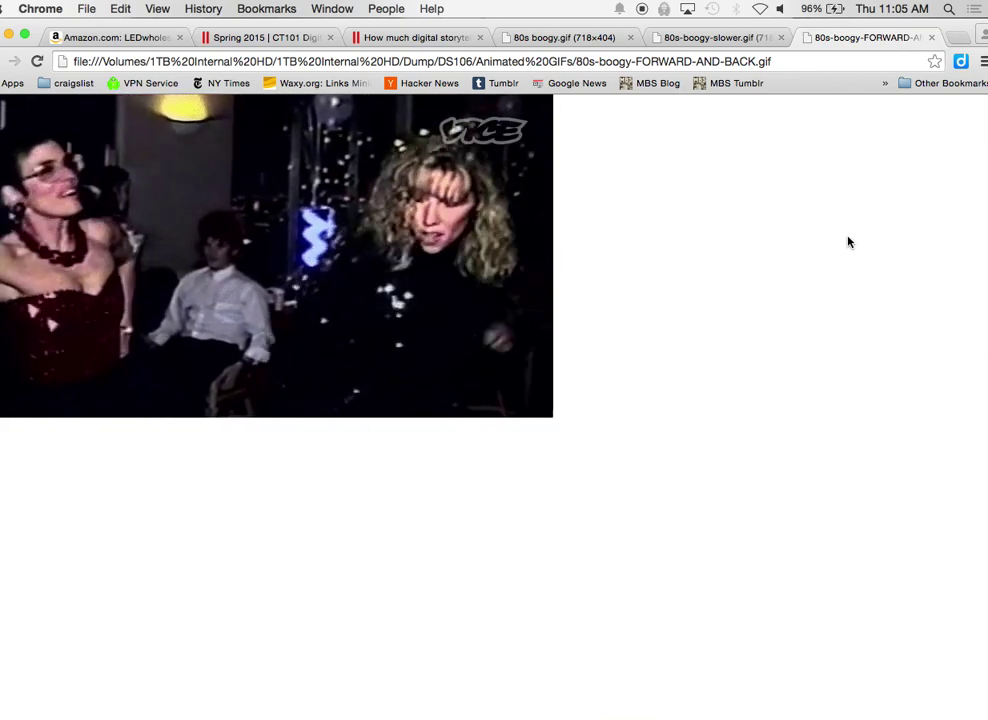
# - Return to Photoshop and move frames 2 and 3 together to a position further along the timeline
pyautogui.press('super+Tab')
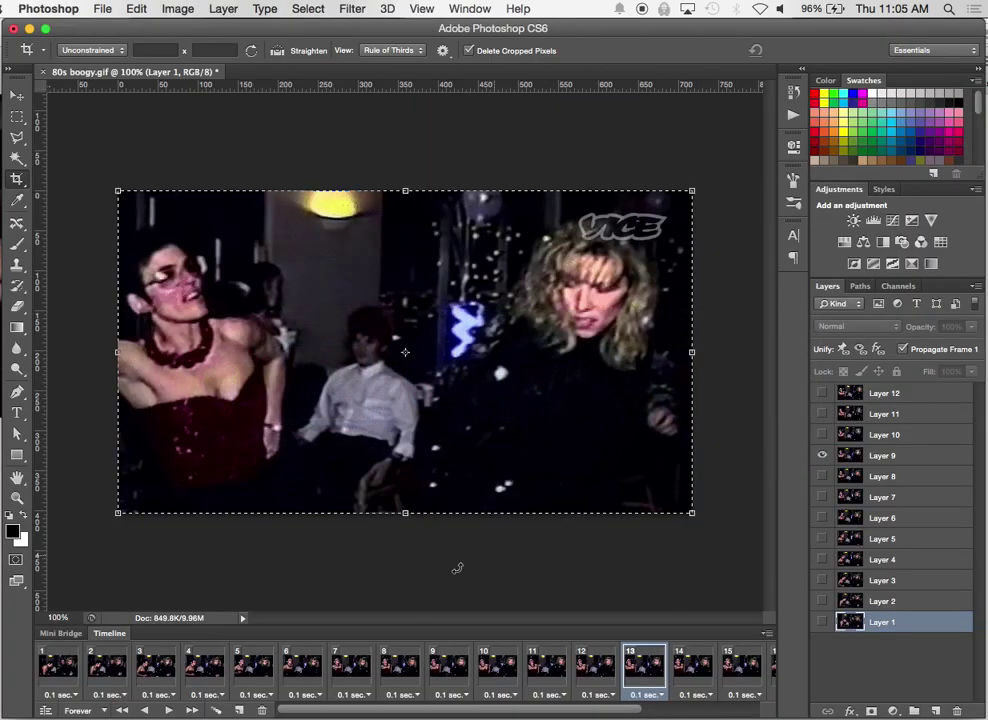
pyautogui.click(313, 686)
pyautogui.click(240, 677)
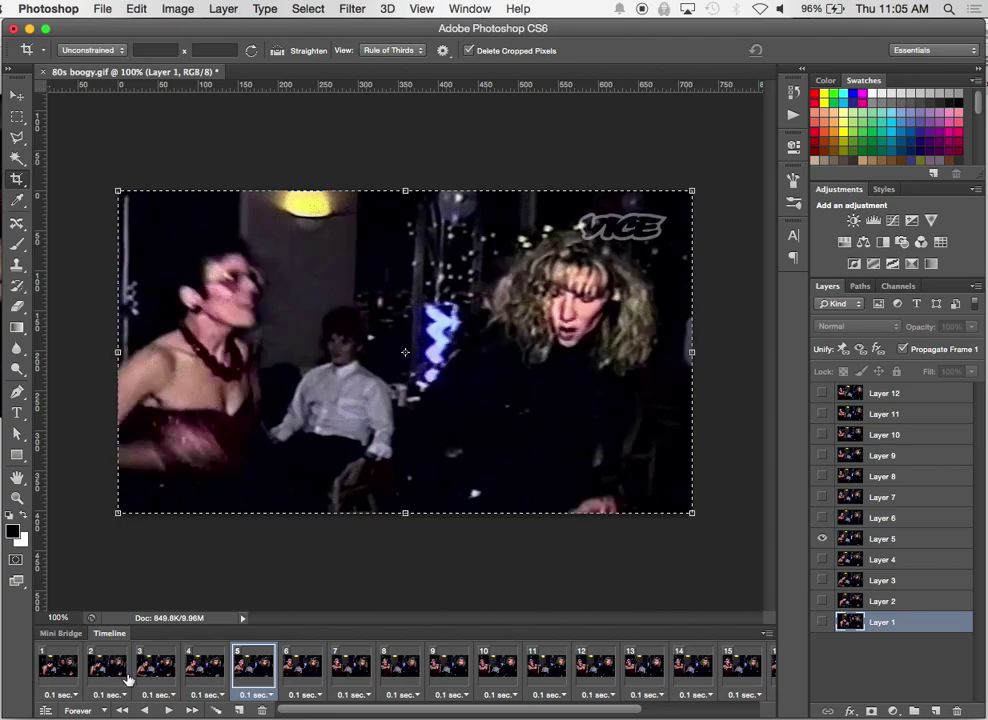
pyautogui.click(99, 680)
pyautogui.keyDown('shift'); pyautogui.click(147, 677); pyautogui.keyUp('shift')
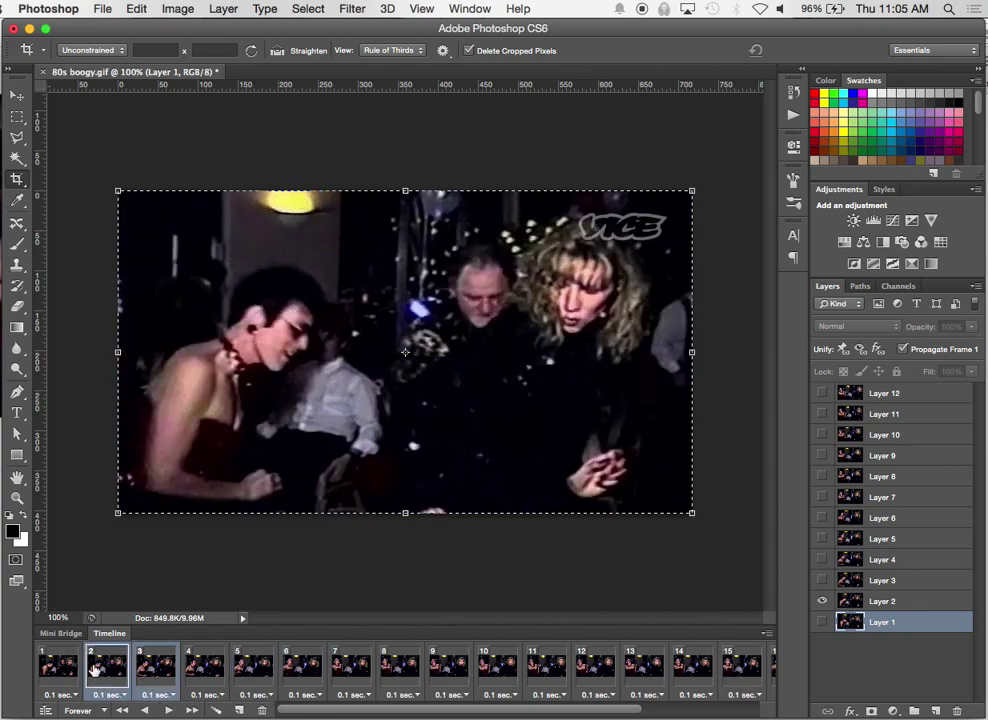
pyautogui.moveTo(95, 670); pyautogui.dragTo(290, 660)
# - Shuffle more frames to scattered positions along the timeline, then play and stop the rearranged animation
pyautogui.click(676, 671)
pyautogui.keyDown('shift'); pyautogui.click(645, 670); pyautogui.keyUp('shift')
pyautogui.moveTo(503, 665); pyautogui.dragTo(275, 686)
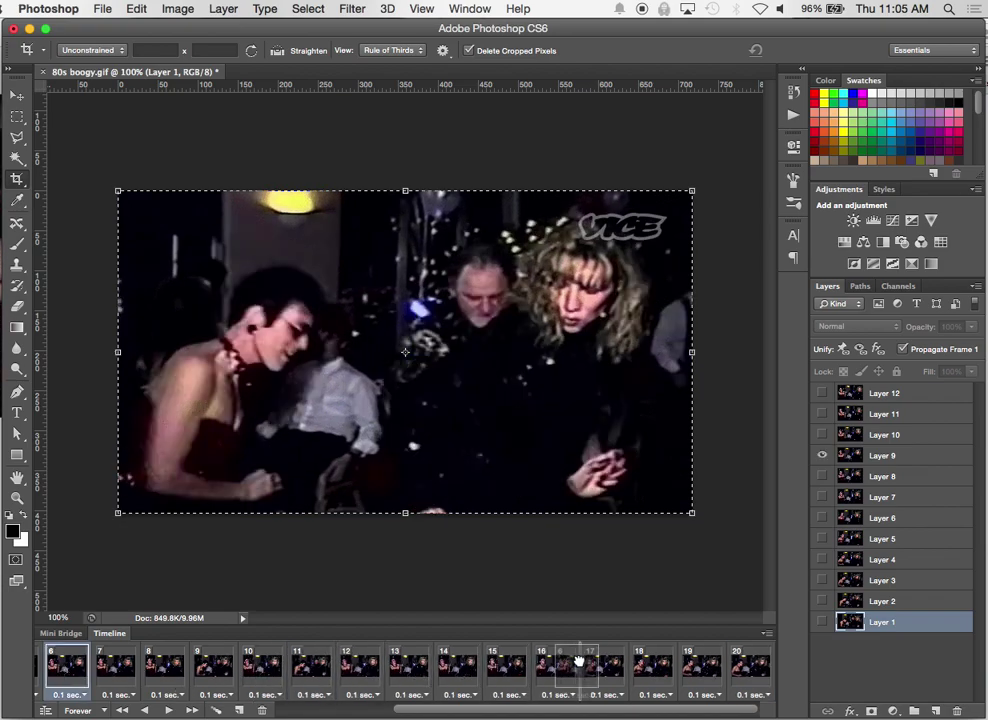
pyautogui.click(560, 665)
pyautogui.click(699, 679)
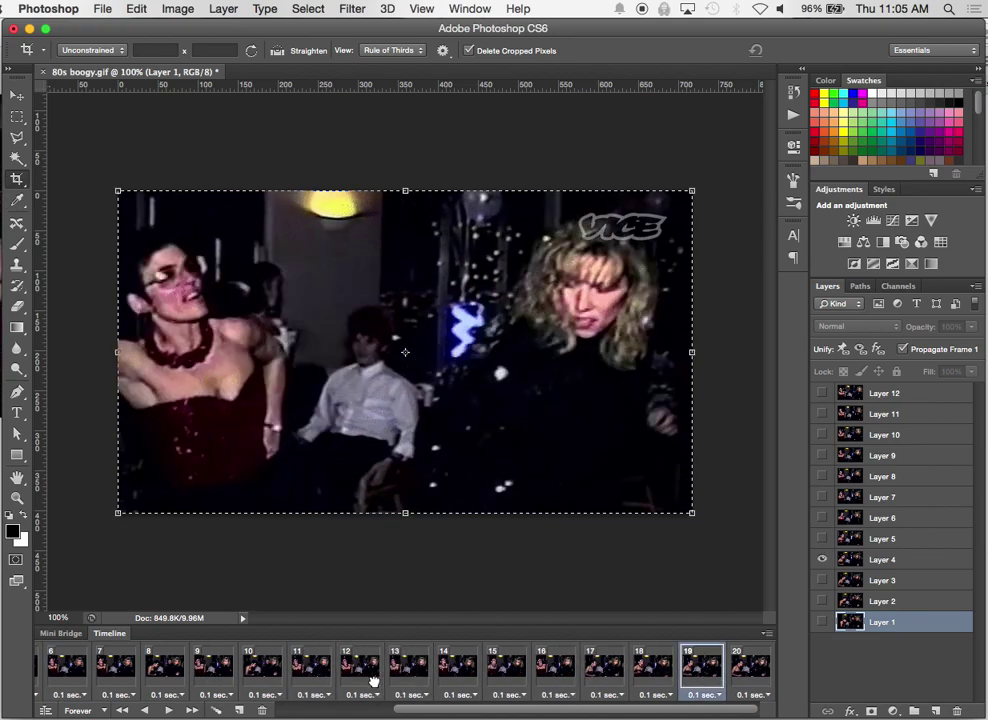
pyautogui.click(458, 668)
pyautogui.click(122, 662)
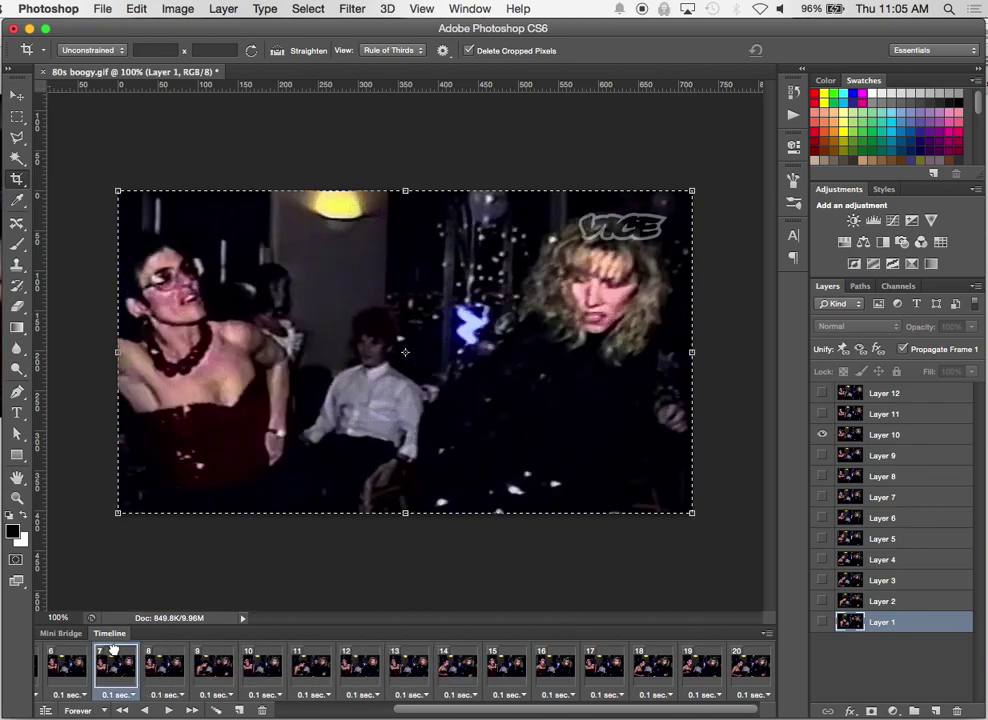
pyautogui.press('space')
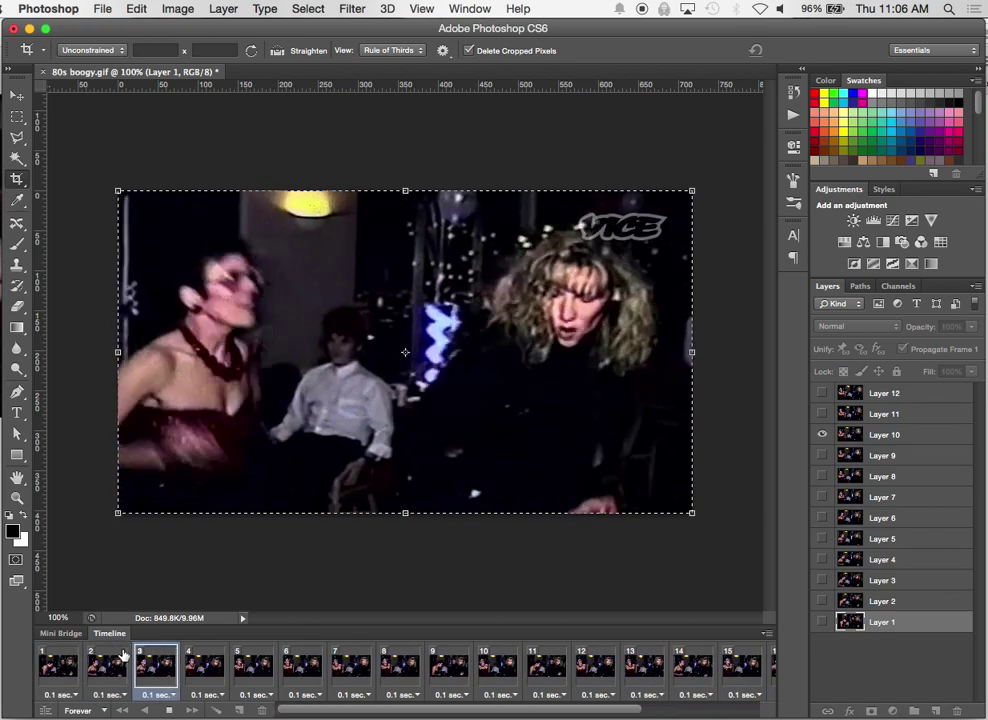
pyautogui.press('space')
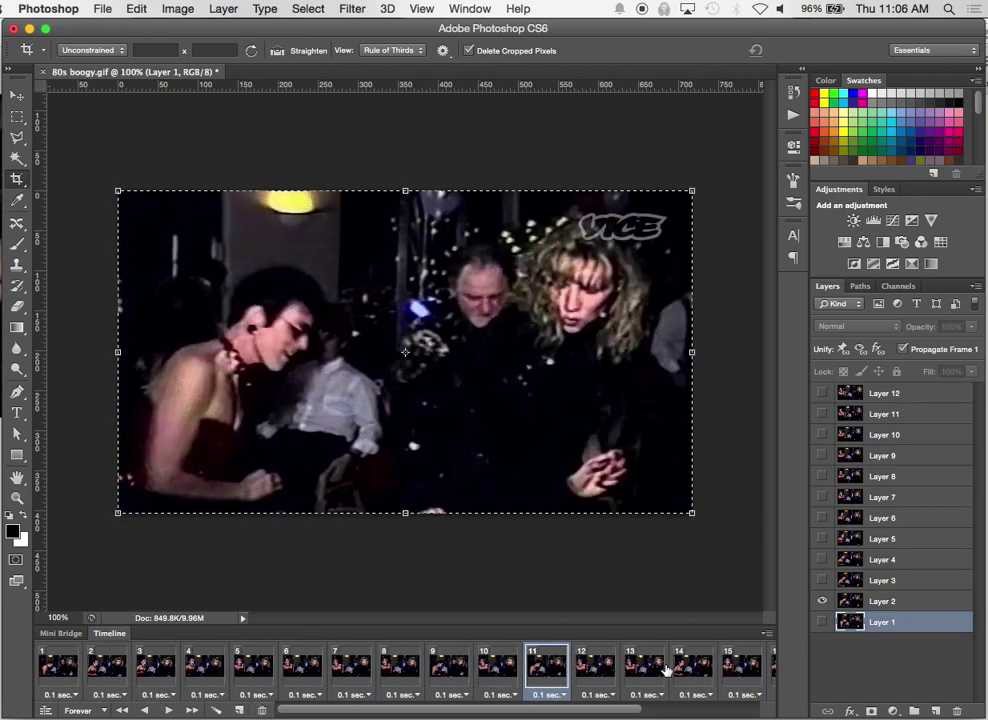
# - Set the delay of frame 5 to 0.5 seconds and play the animation to check the pause
pyautogui.click(449, 665)
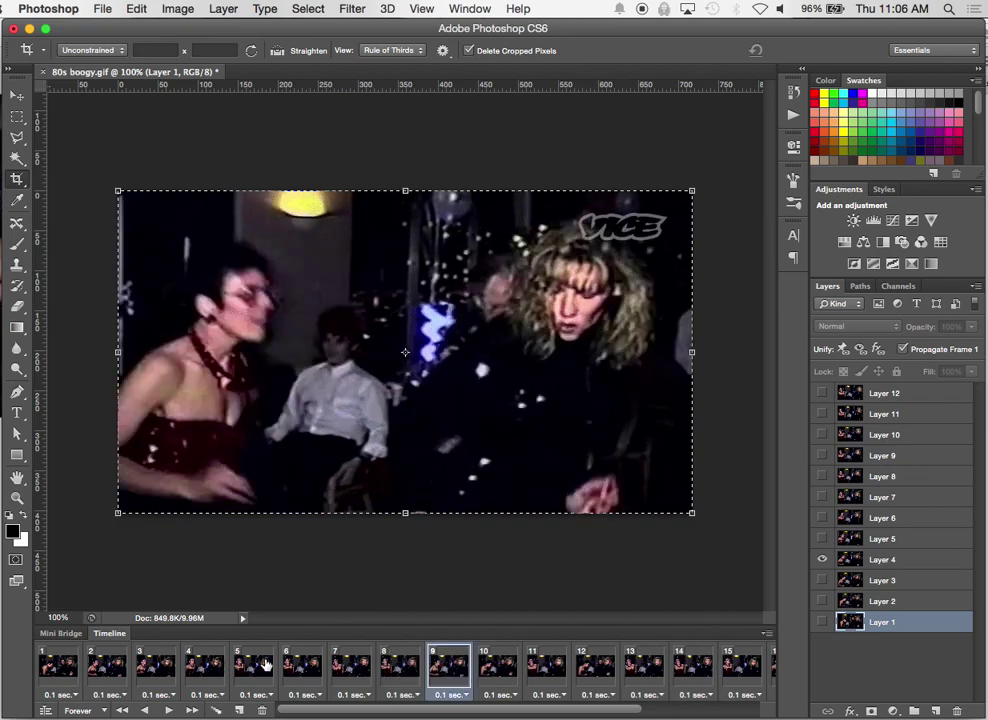
pyautogui.click(256, 665)
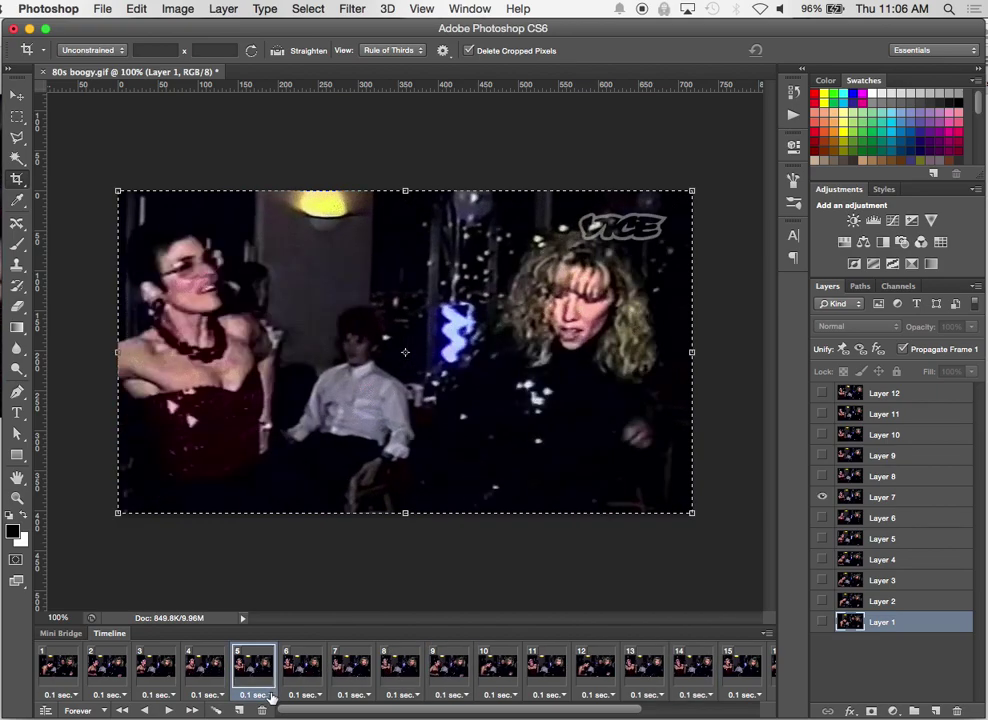
pyautogui.click(269, 695)
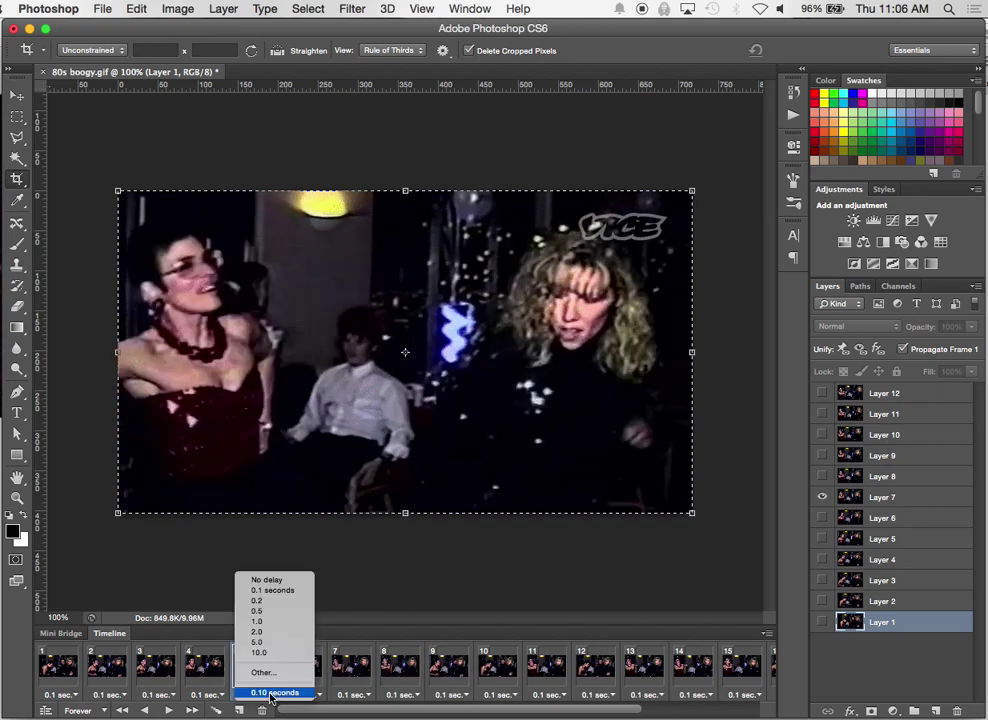
pyautogui.click(267, 612)
pyautogui.press('space')
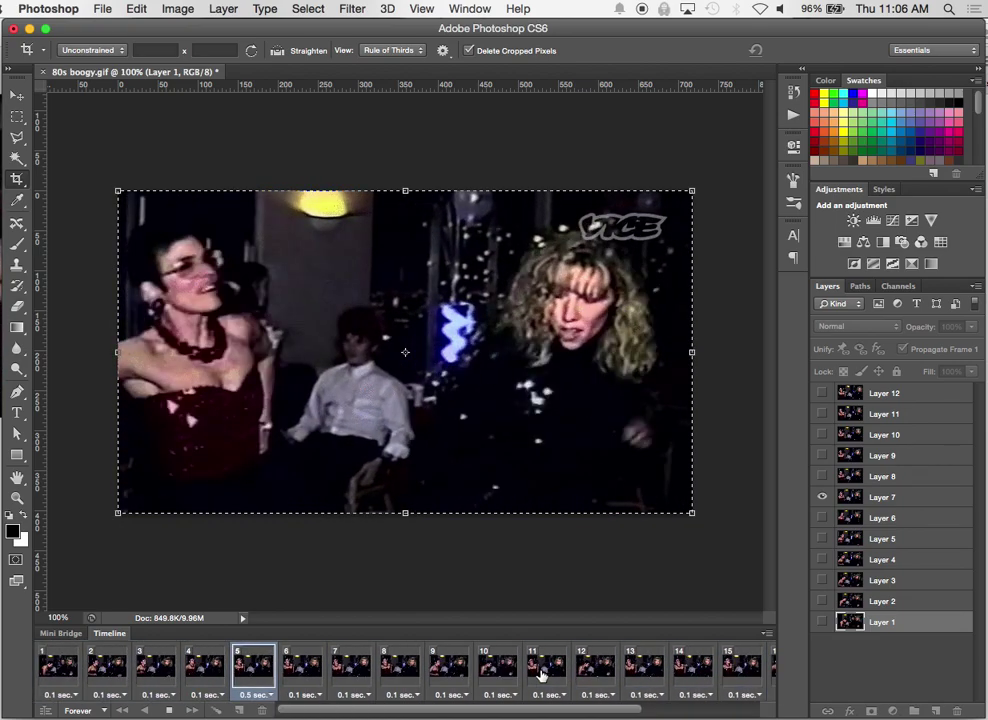
pyautogui.press('space')
pyautogui.hscroll(4, 660, 673)
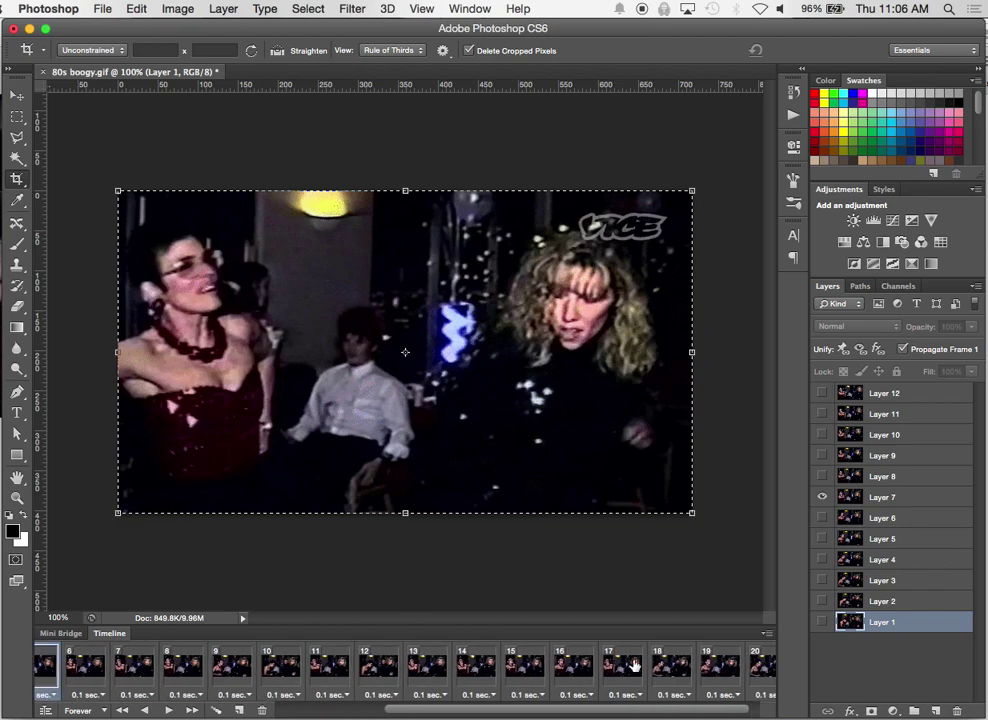
# - Set the delay of frame 17 to 0.5 seconds
pyautogui.hscroll(1, 633, 665)
pyautogui.click(633, 665)
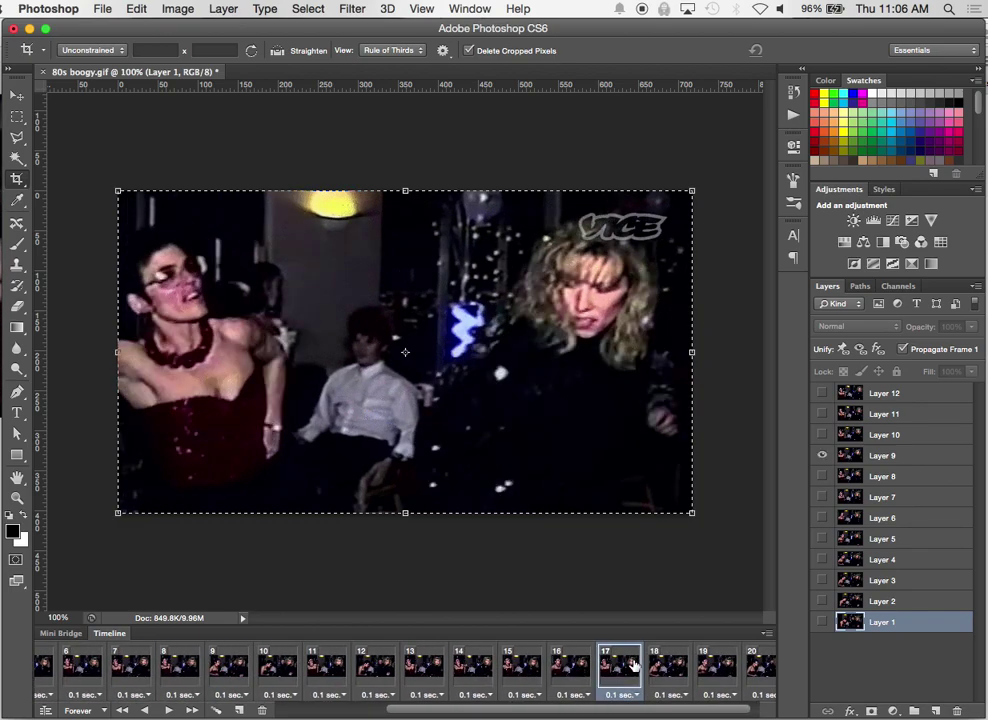
pyautogui.click(635, 700)
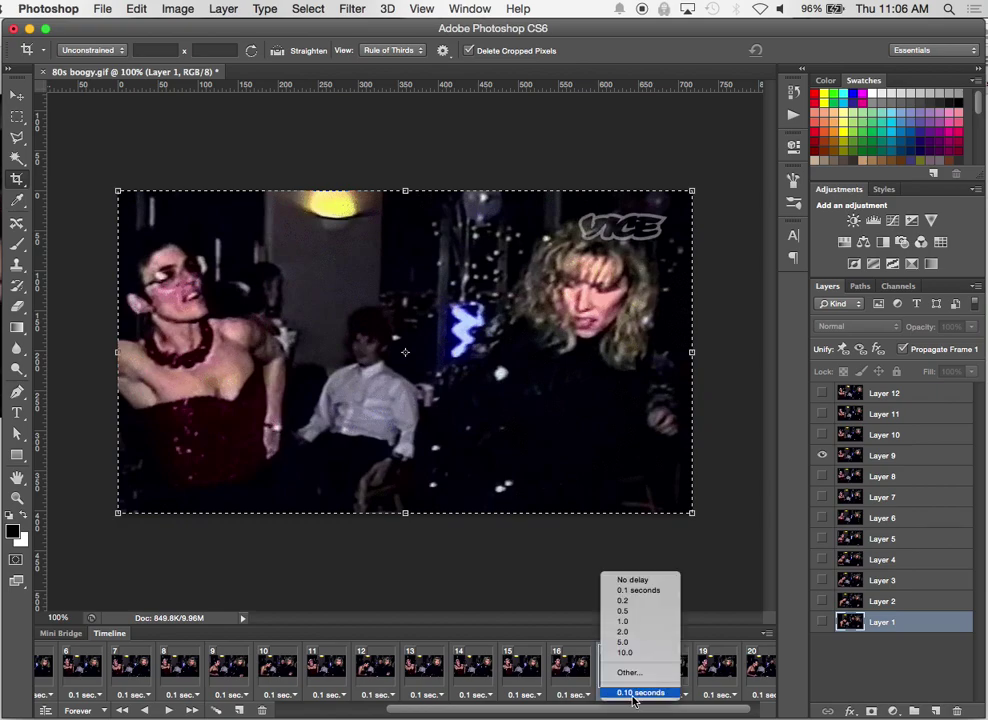
pyautogui.click(637, 611)
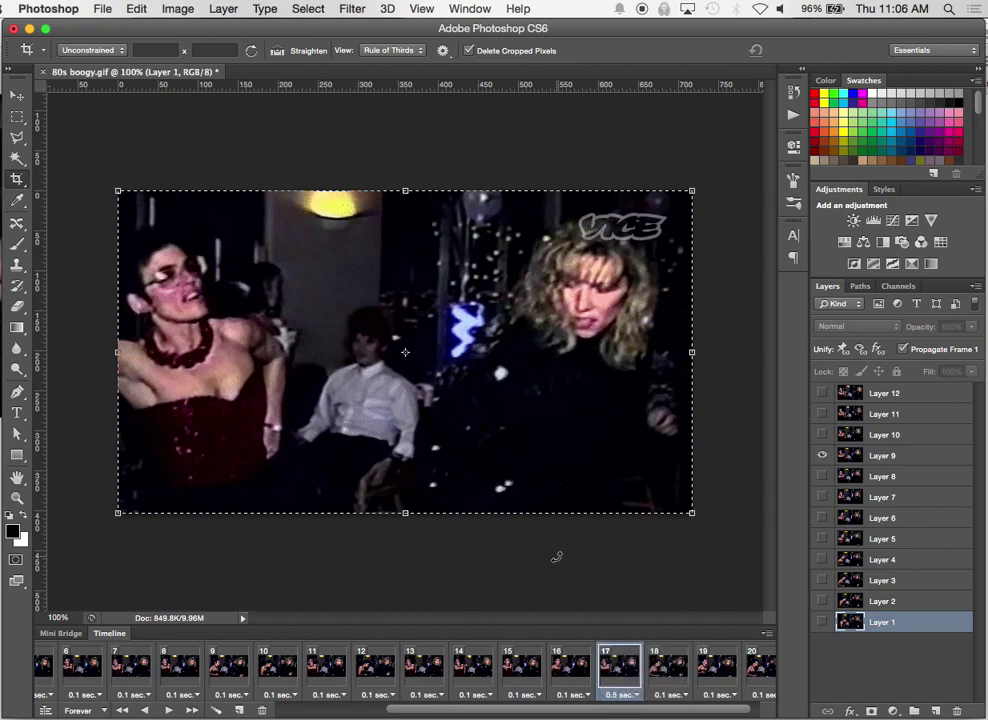
# - Select frames 12 through 16 and set a custom delay of 0.04 seconds for all of them
pyautogui.click(570, 678)
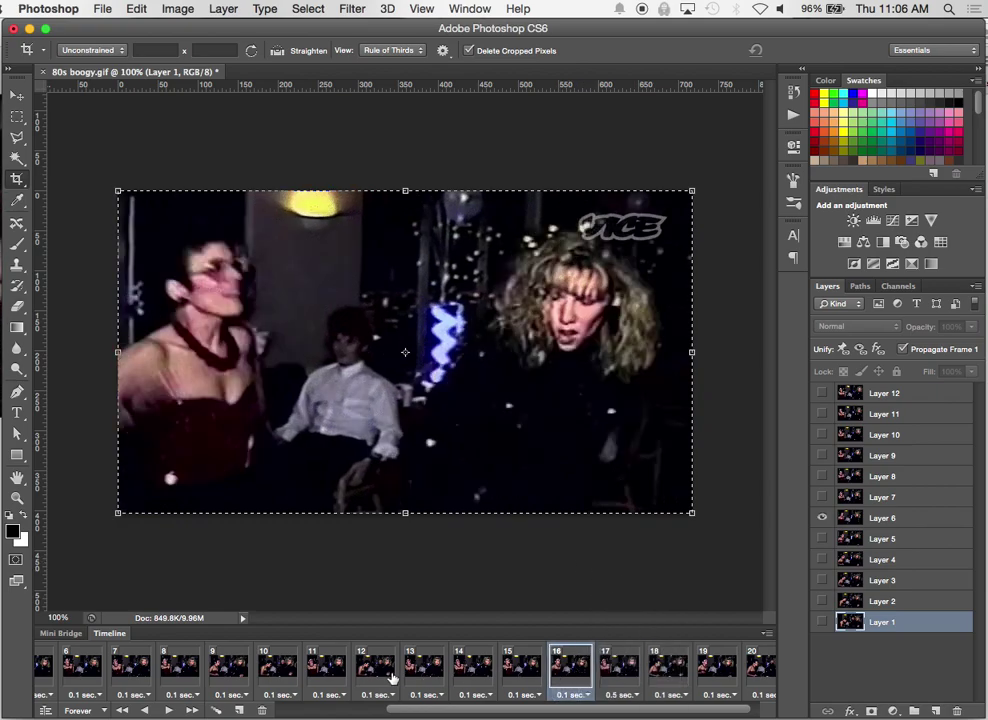
pyautogui.keyDown('shift'); pyautogui.click(381, 670); pyautogui.keyUp('shift')
pyautogui.click(397, 694)
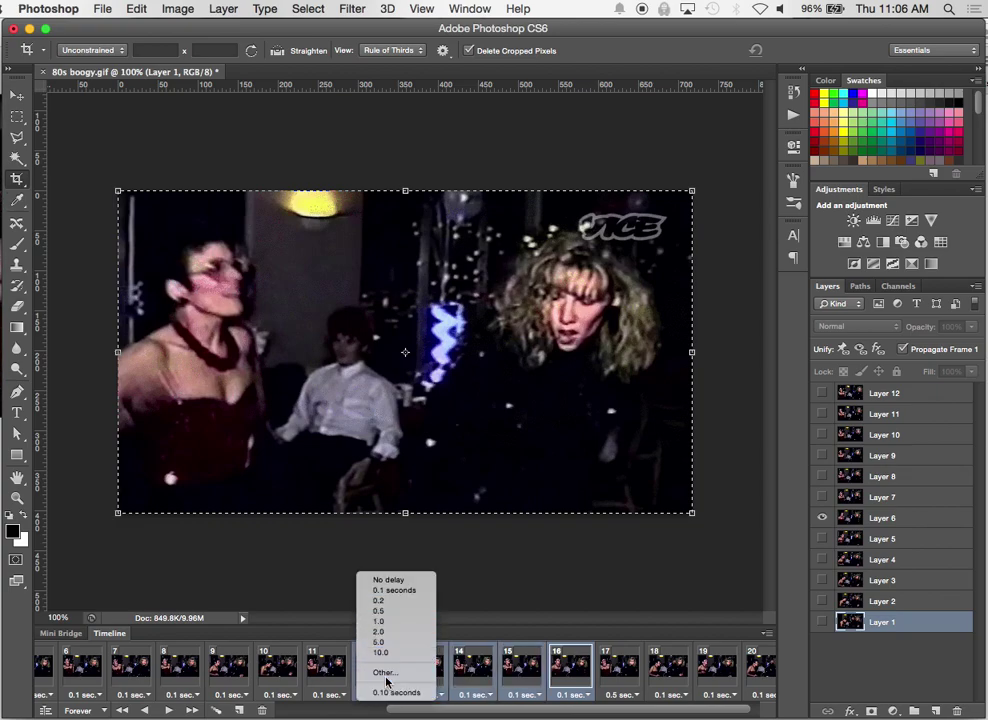
pyautogui.click(387, 678)
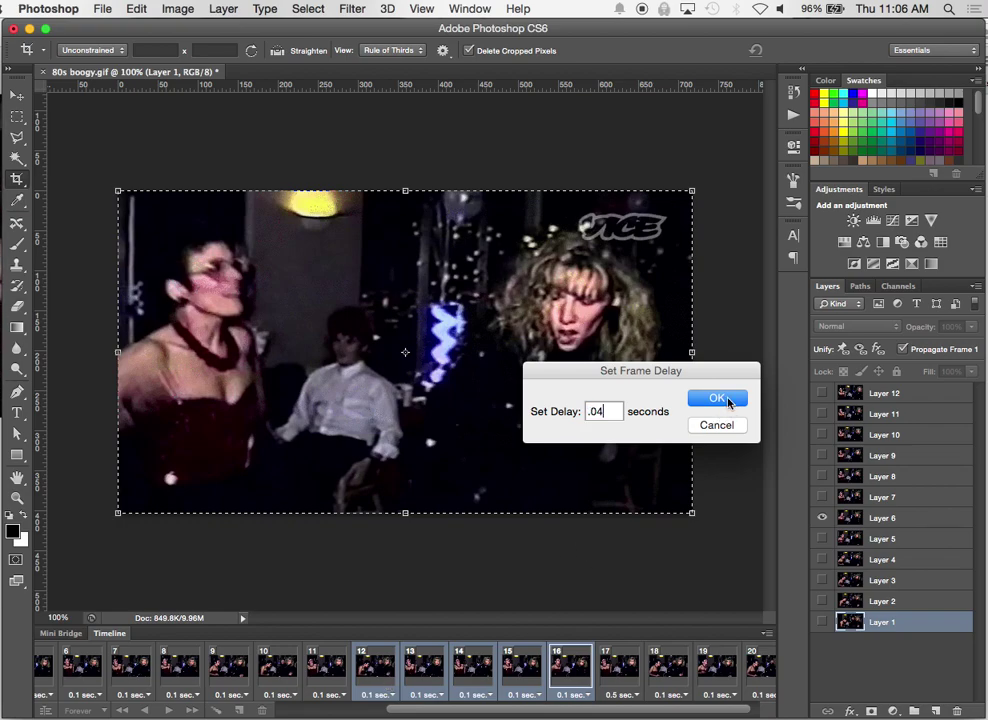
pyautogui.click(729, 400)
# - Set a custom delay of 0.04 seconds for frame 20, the last frame of the animation
pyautogui.hscroll(1, 613, 678)
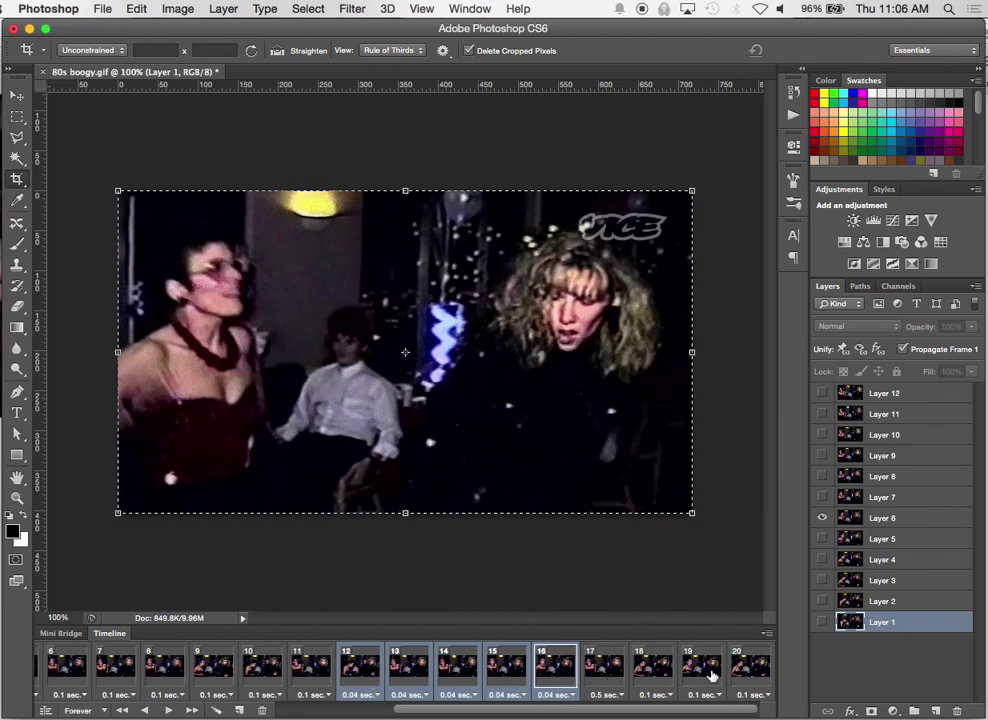
pyautogui.click(746, 678)
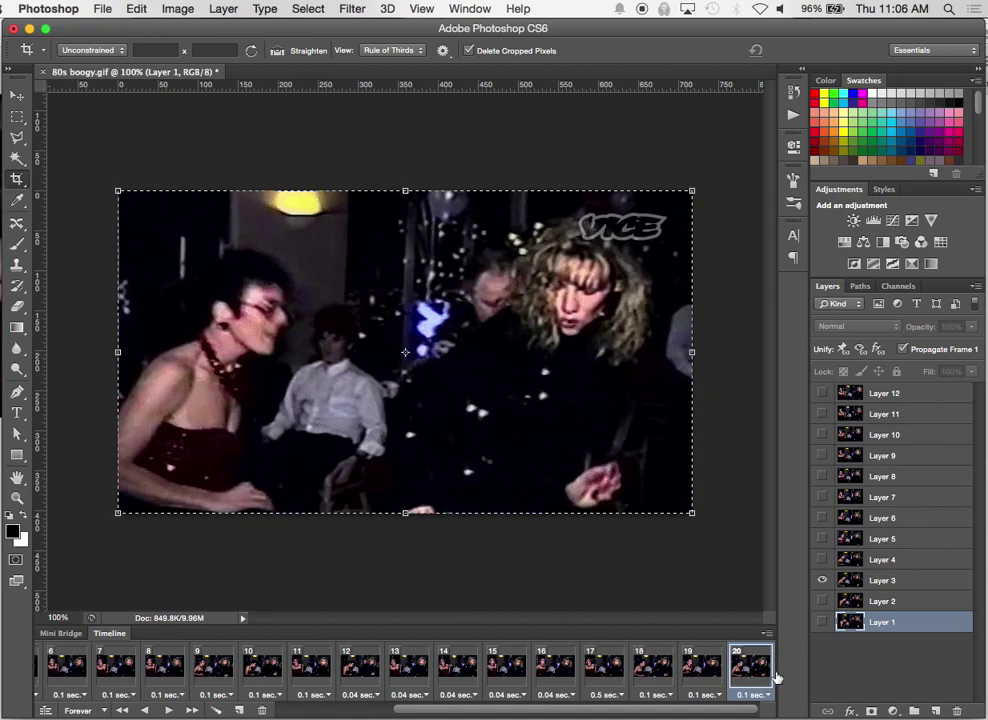
pyautogui.click(768, 694)
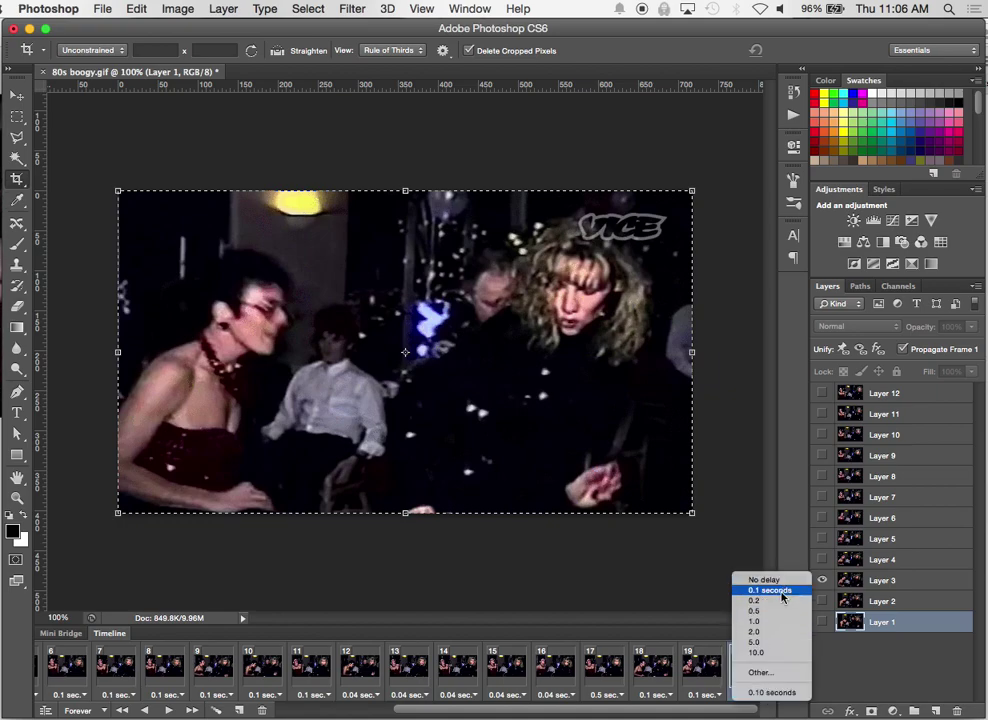
pyautogui.click(766, 673)
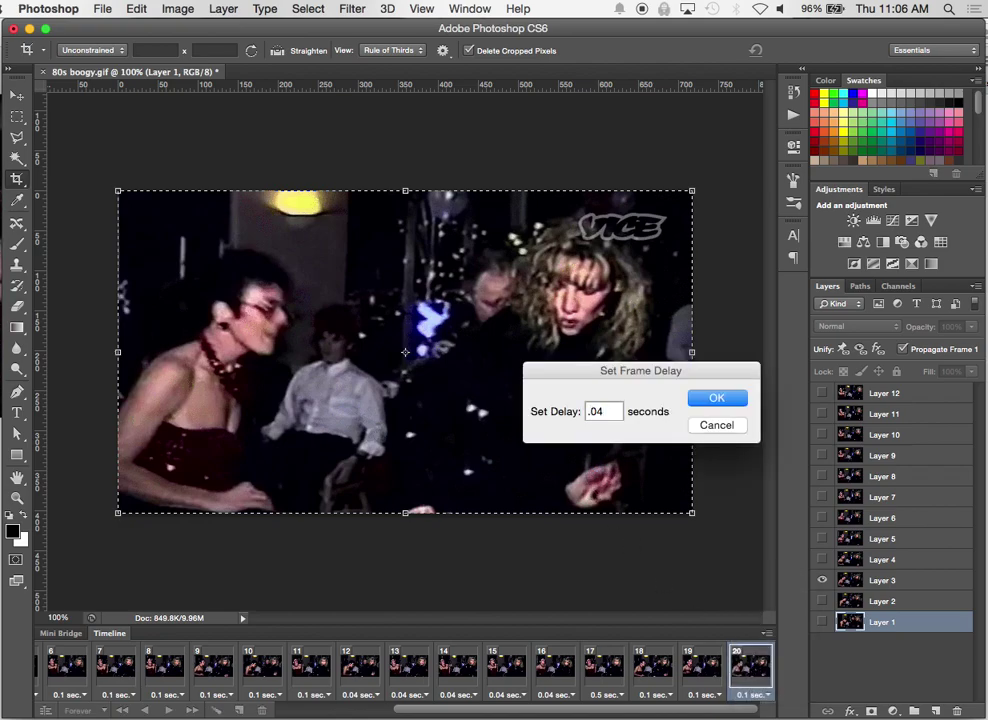
pyautogui.press('Return')
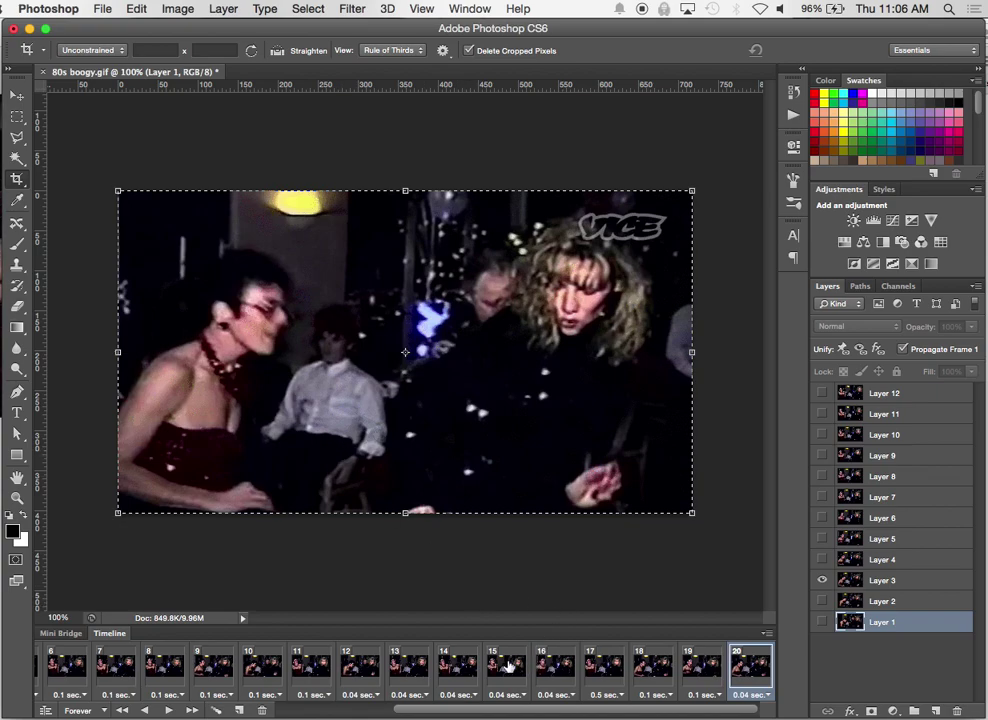
# - Export the animation for web as a GIF named 80s-boogy-RESEQUENCED RETIMED.gif in the Animated GIFs folder
pyautogui.hscroll(-5, 508, 666)
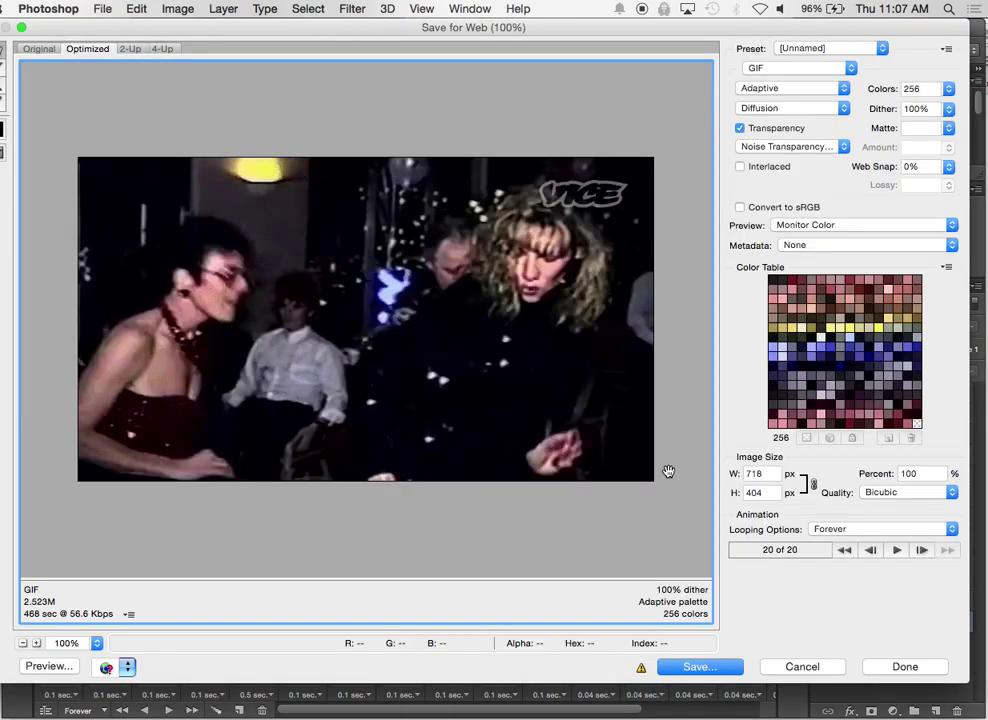
pyautogui.click(690, 668)
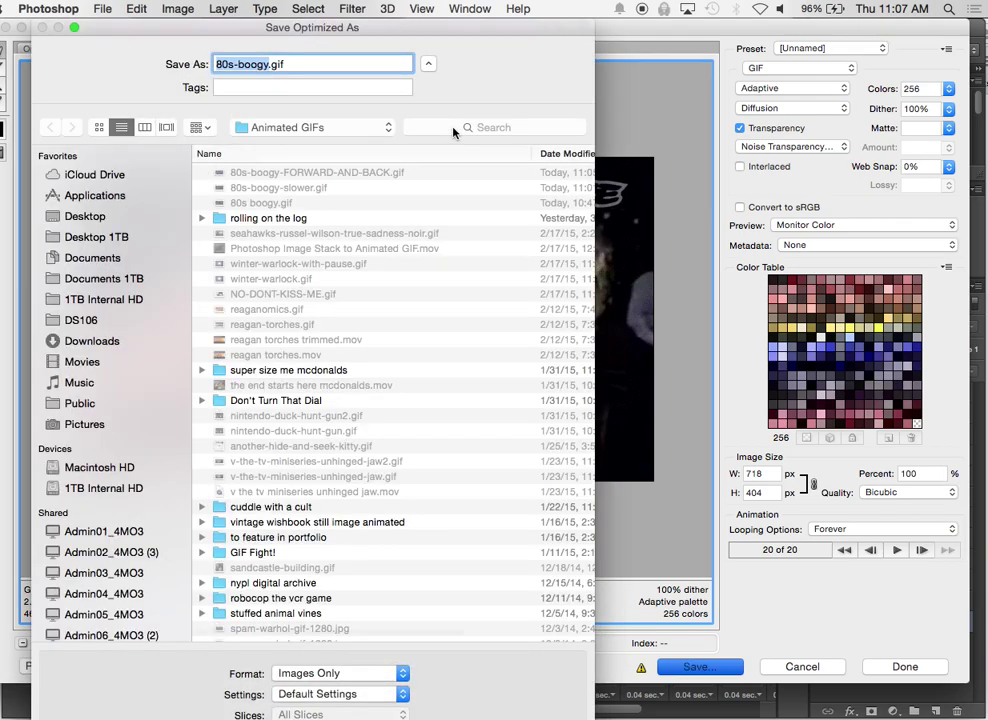
pyautogui.press('Right')
pyautogui.write('-')
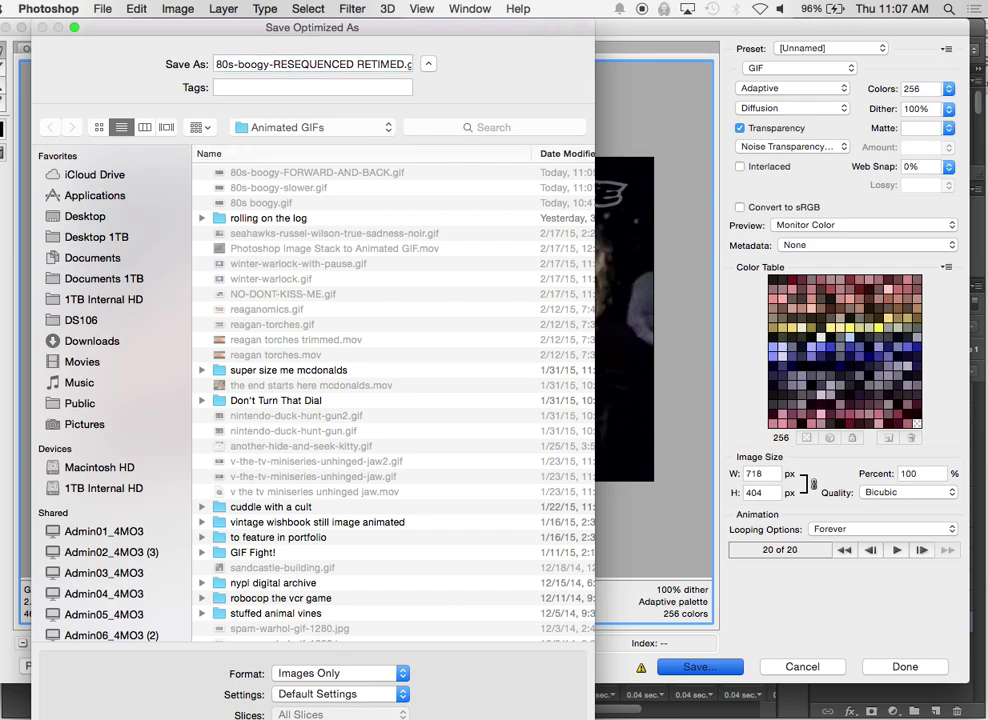
pyautogui.press('Return')
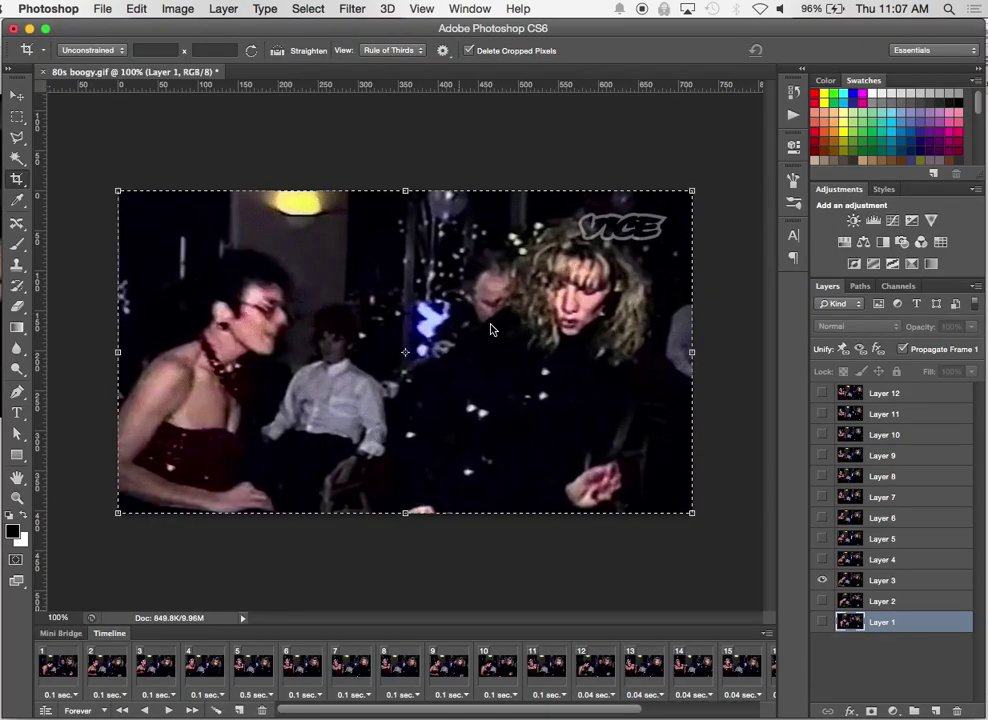
# - Switch to Chrome and open 80s-boogy-RESEQUENCED-RETIMED.gif in a new tab
pyautogui.press('super+Tab')
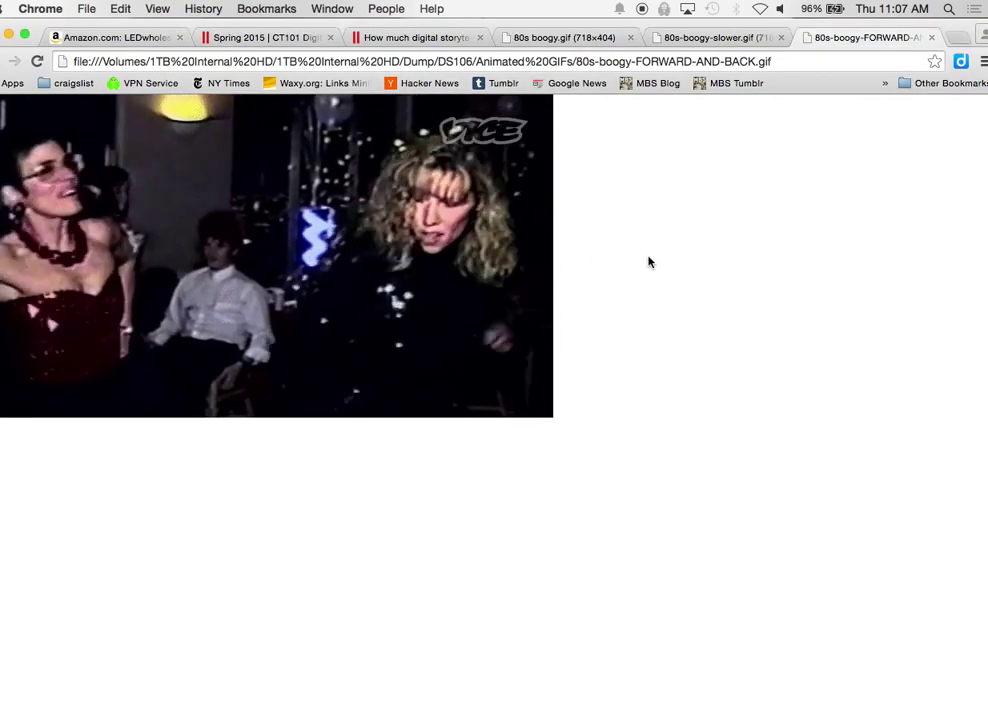
pyautogui.press('super+t')
pyautogui.press('super+o')
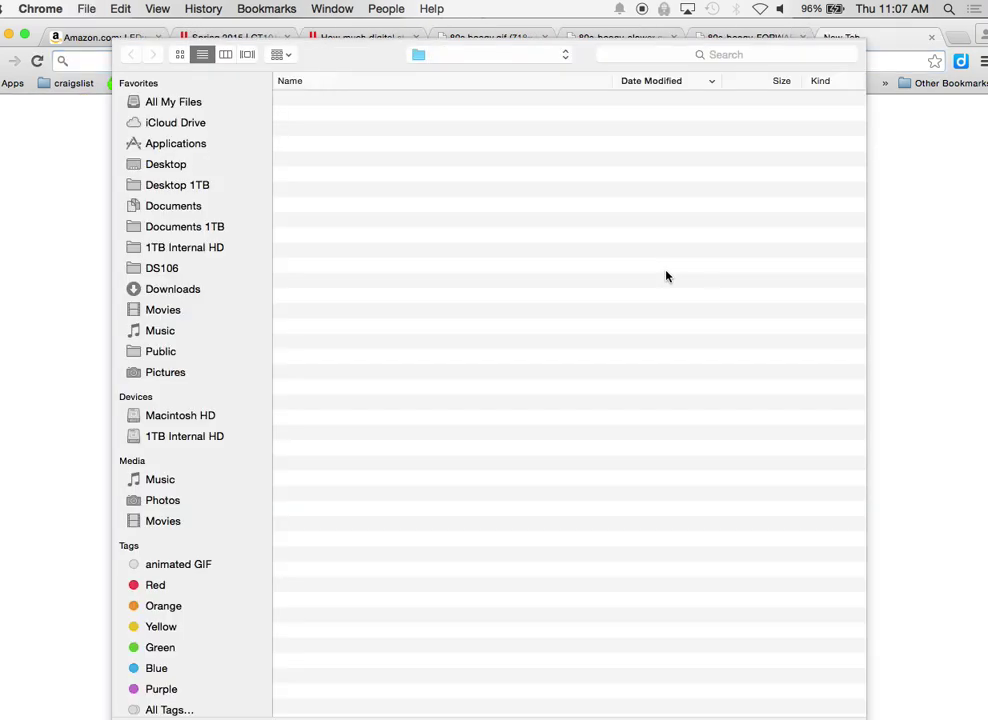
pyautogui.click(432, 103)
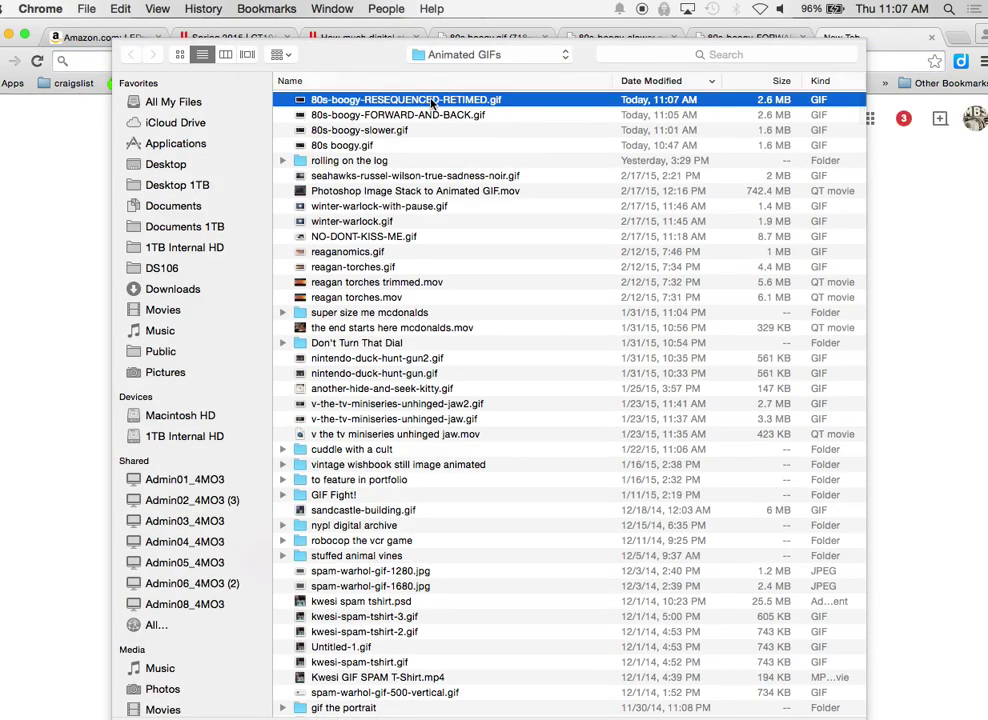
pyautogui.doubleClick(432, 103)
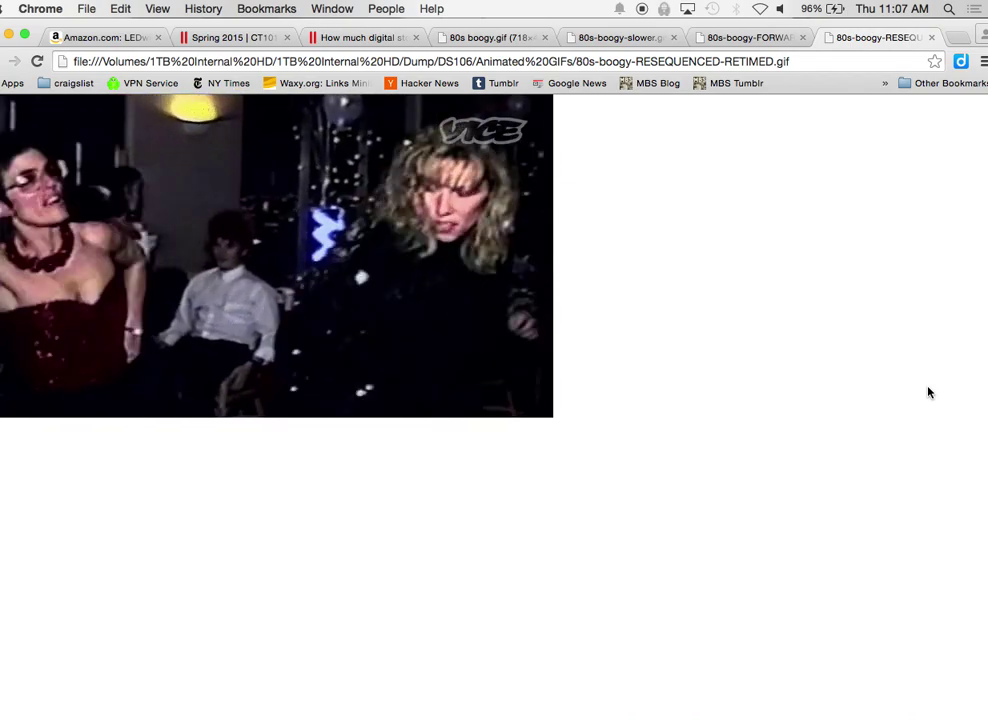
# - Compare the original, slower, forward-and-back and resequenced versions of the GIF one after another
pyautogui.click(507, 38)
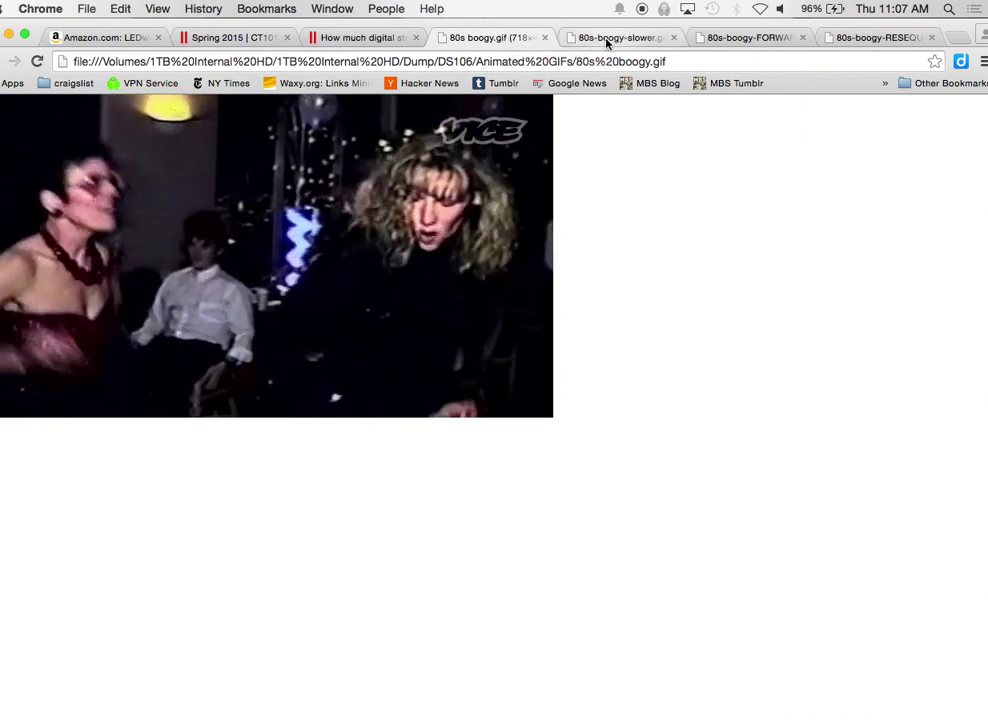
pyautogui.click(606, 39)
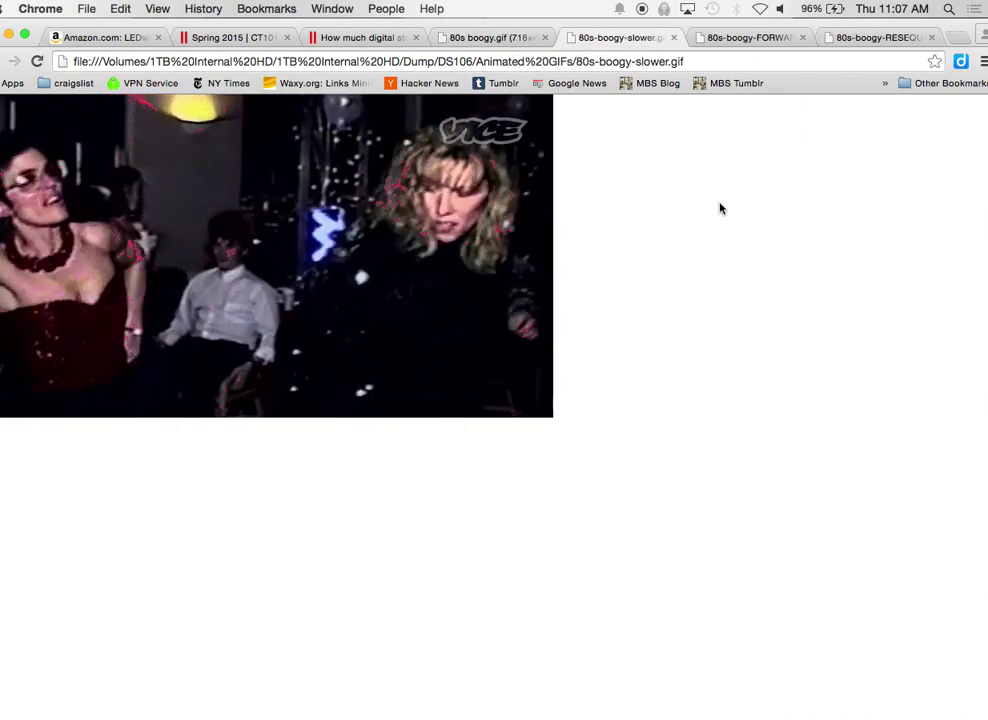
pyautogui.click(750, 40)
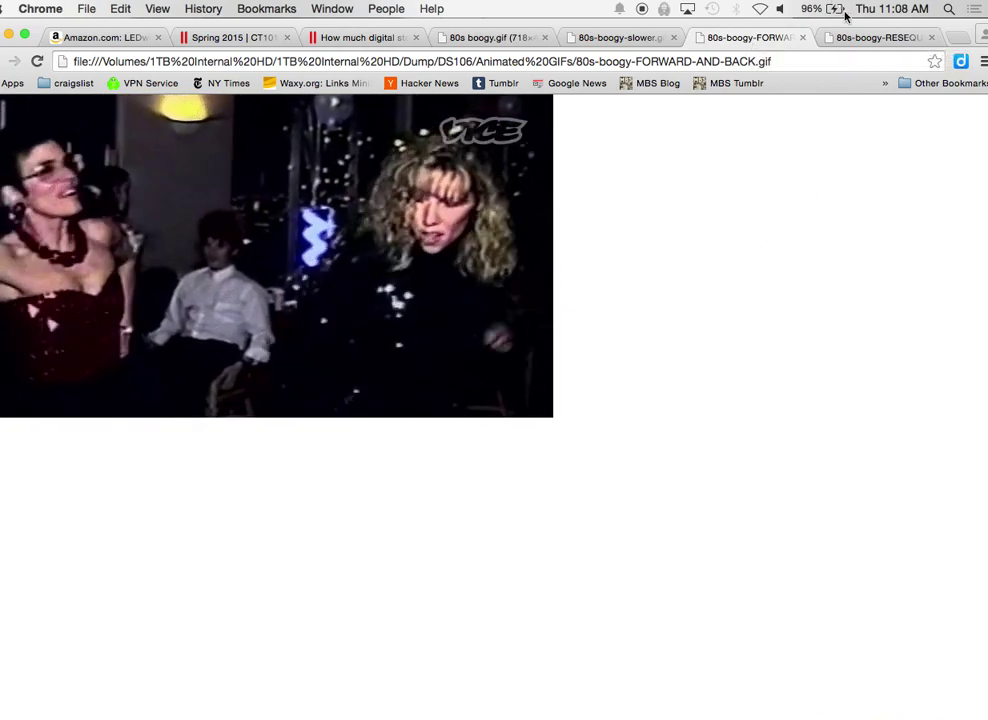
pyautogui.click(858, 37)
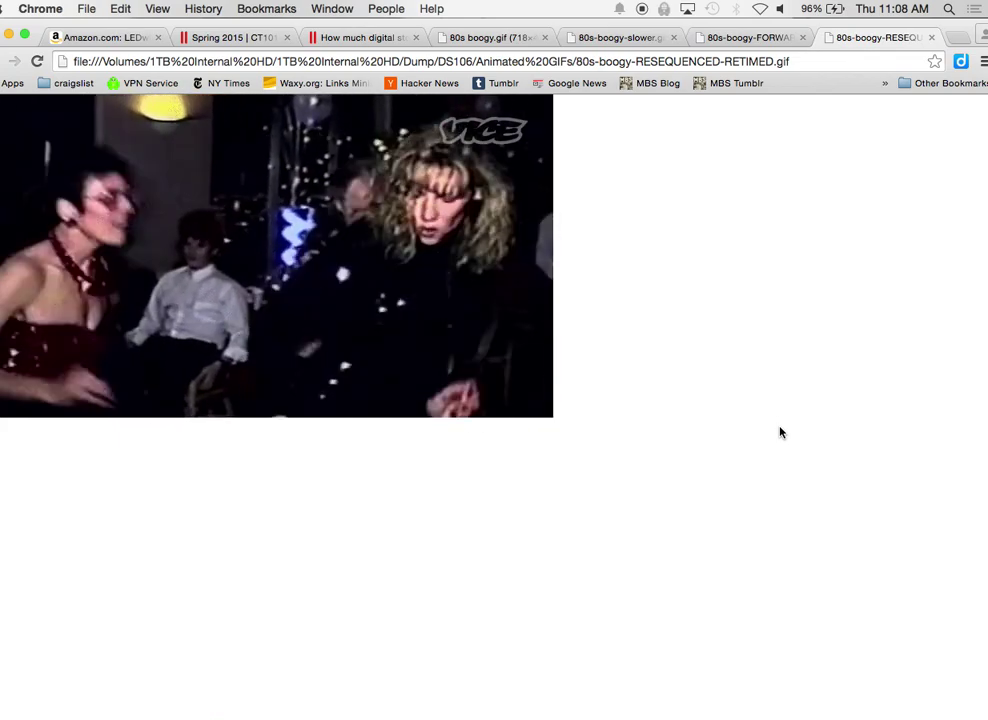
# - Return to Photoshop and bring up the file commands for the 80s boogy.gif document
pyautogui.press('super+l')
pyautogui.press('super+Tab')
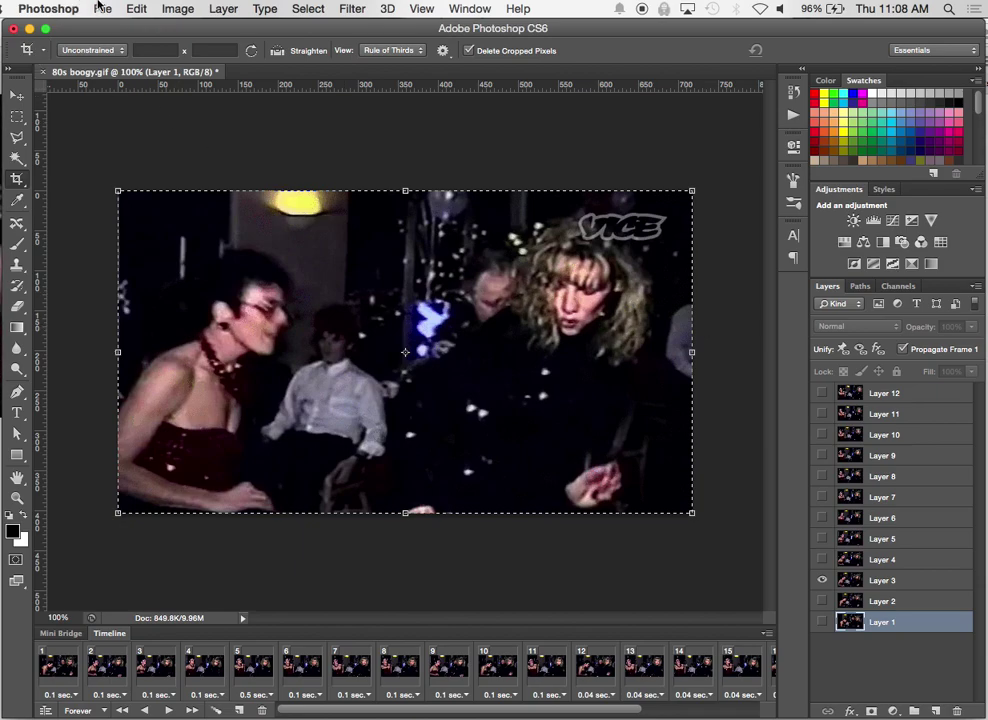
pyautogui.click(103, 8)
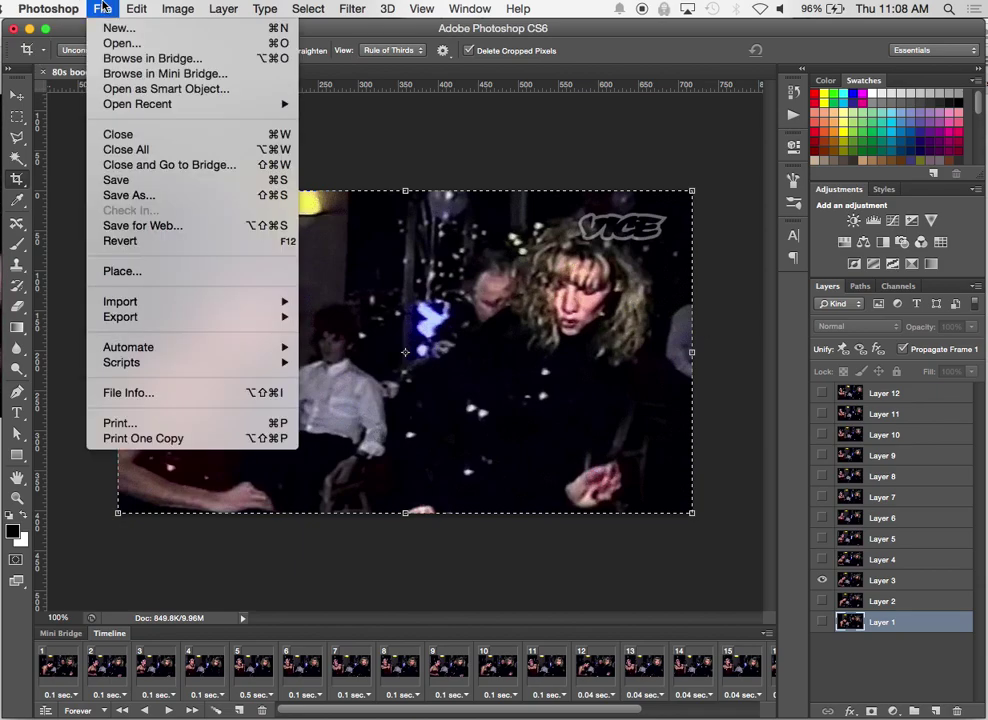